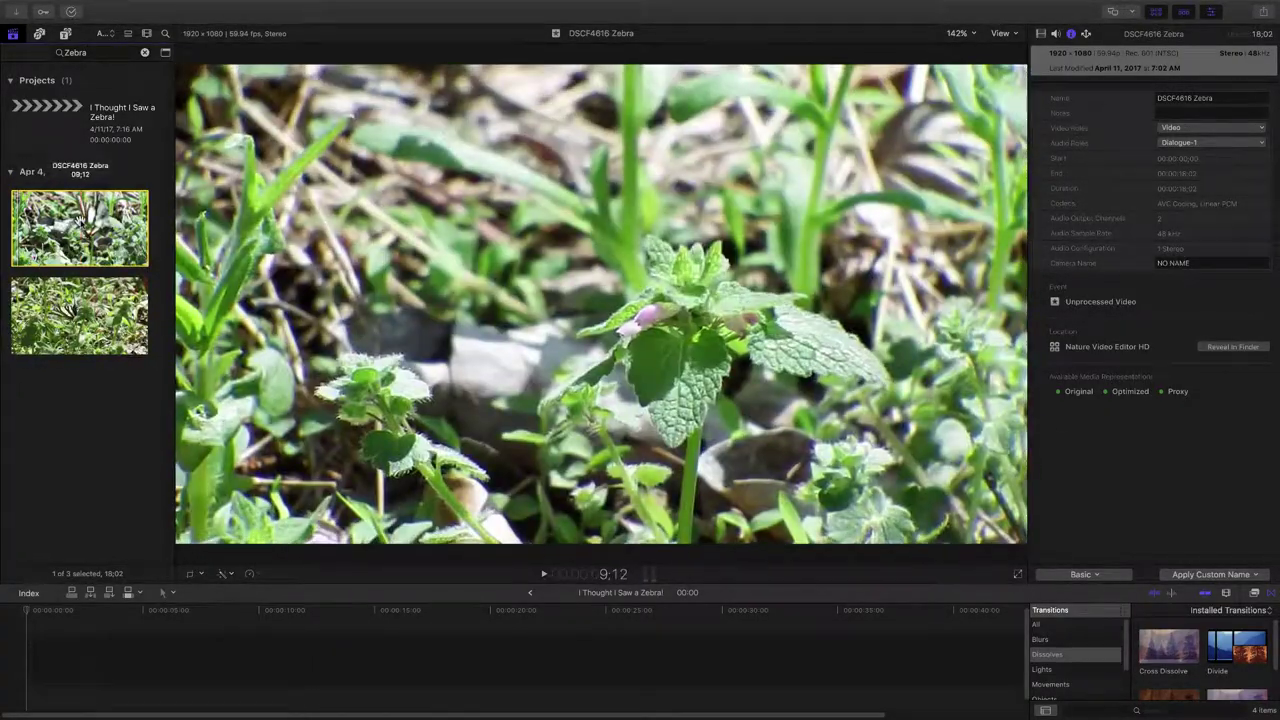
# Add the DSCF4616 Zebra clip to the timeline and trim its end so the project runs 3:07
pyautogui.moveTo(16, 240); pyautogui.dragTo(80, 670)
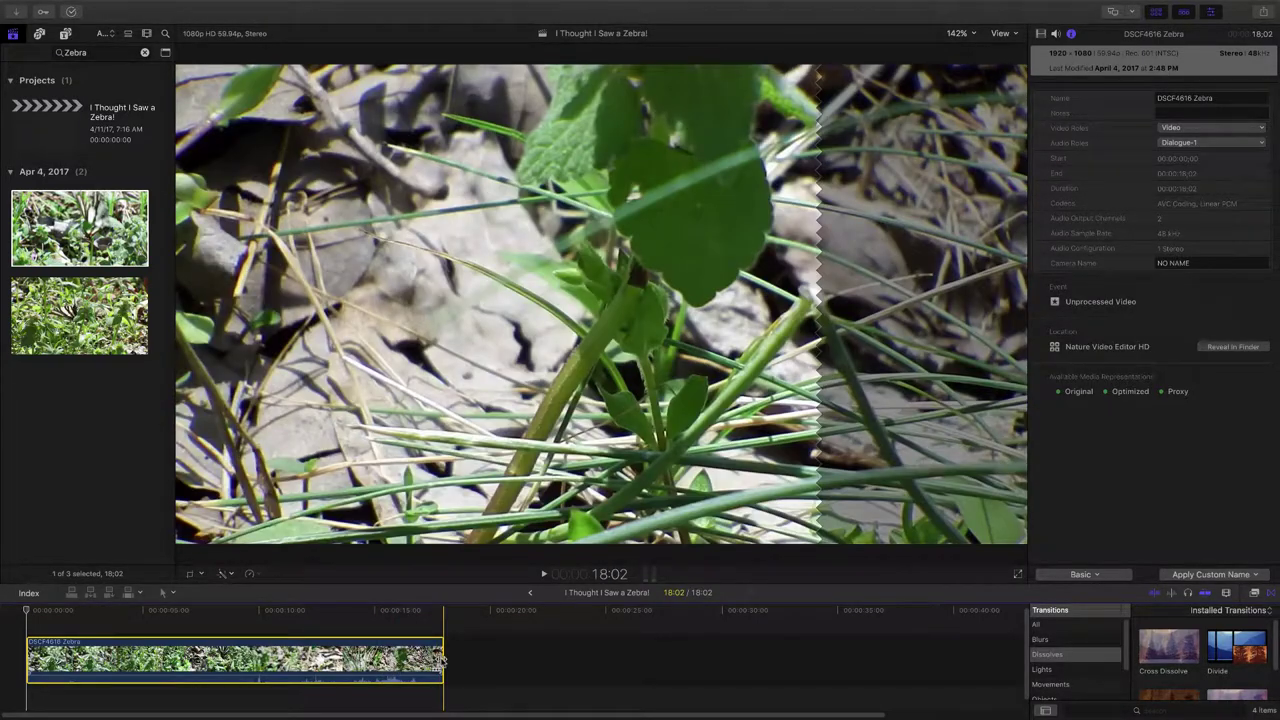
pyautogui.moveTo(443, 657); pyautogui.dragTo(97, 652)
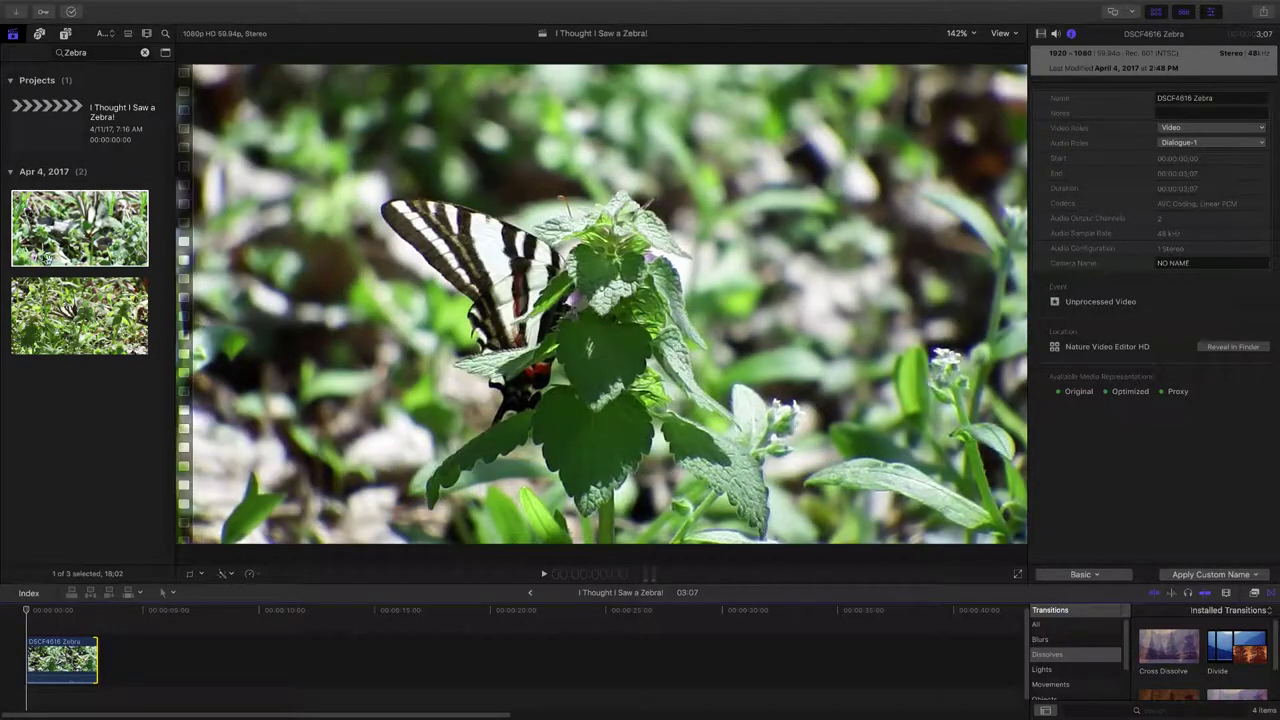
# Append the butterfly part of DSCF4615 Zebra after the first clip, trimmed to 2:43
pyautogui.click(38, 234)
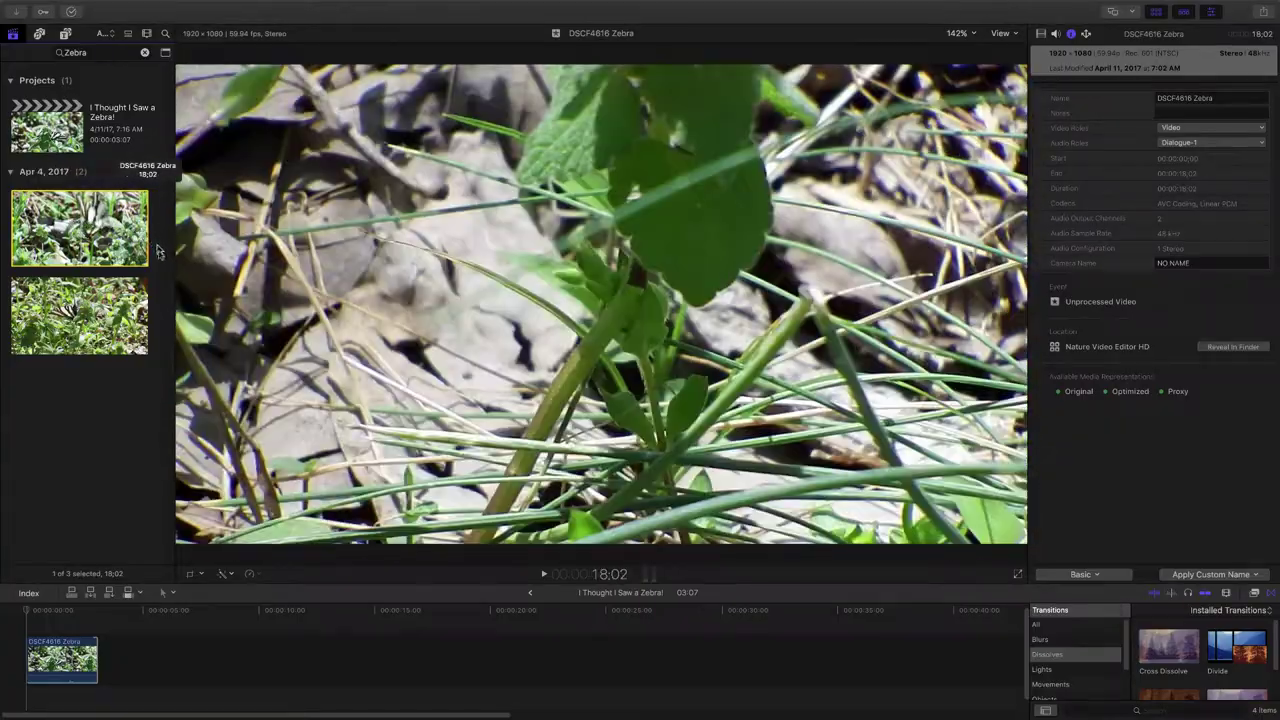
pyautogui.click(70, 310)
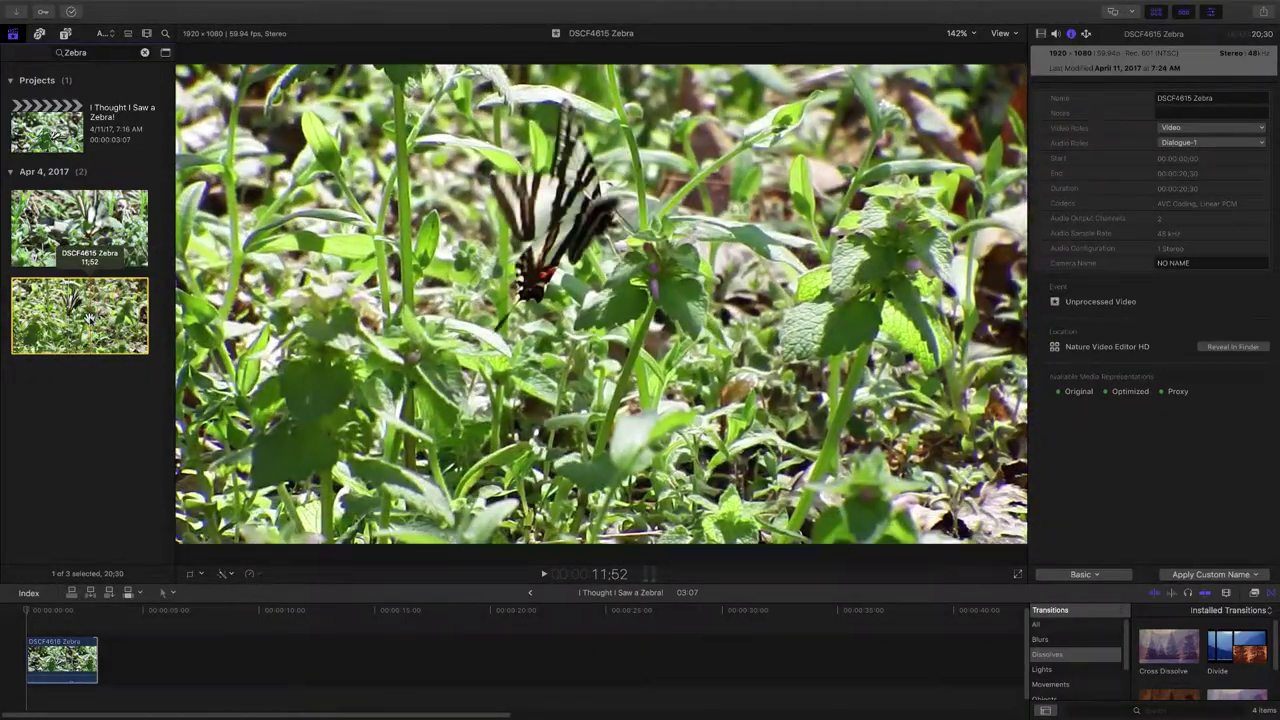
pyautogui.click(88, 315)
pyautogui.moveTo(211, 585); pyautogui.dragTo(110, 655)
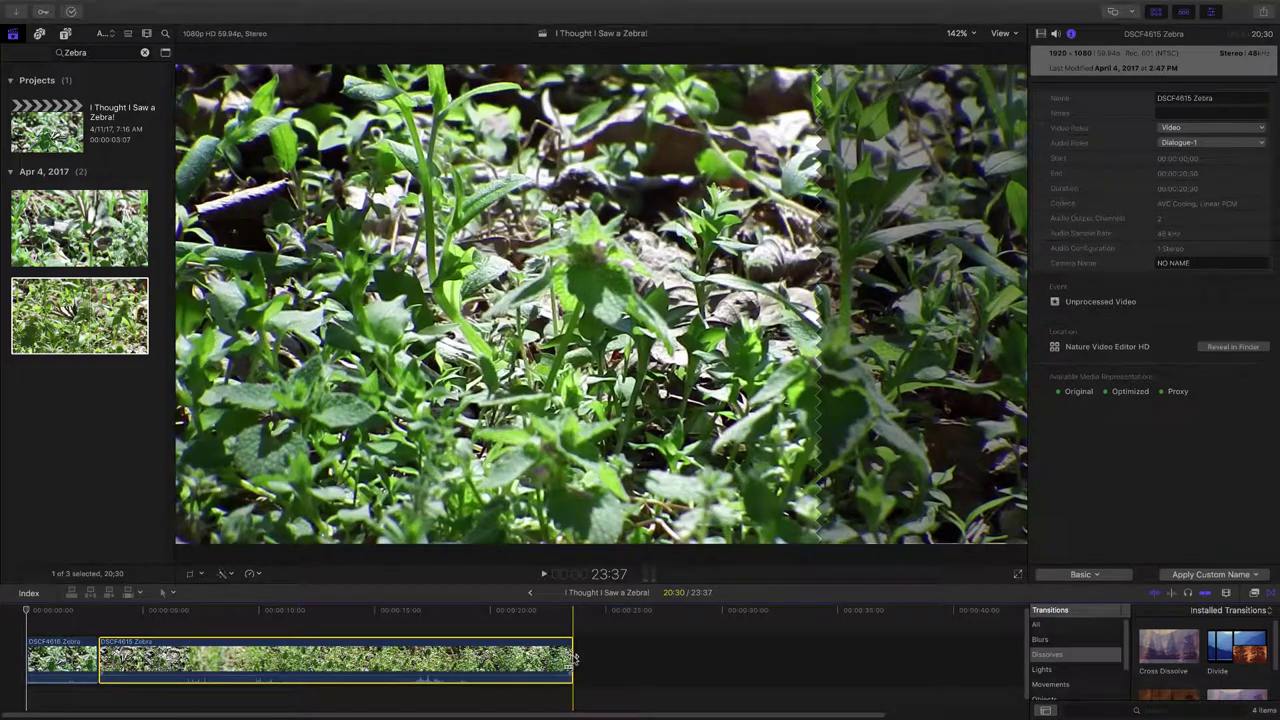
pyautogui.moveTo(575, 657); pyautogui.dragTo(160, 677)
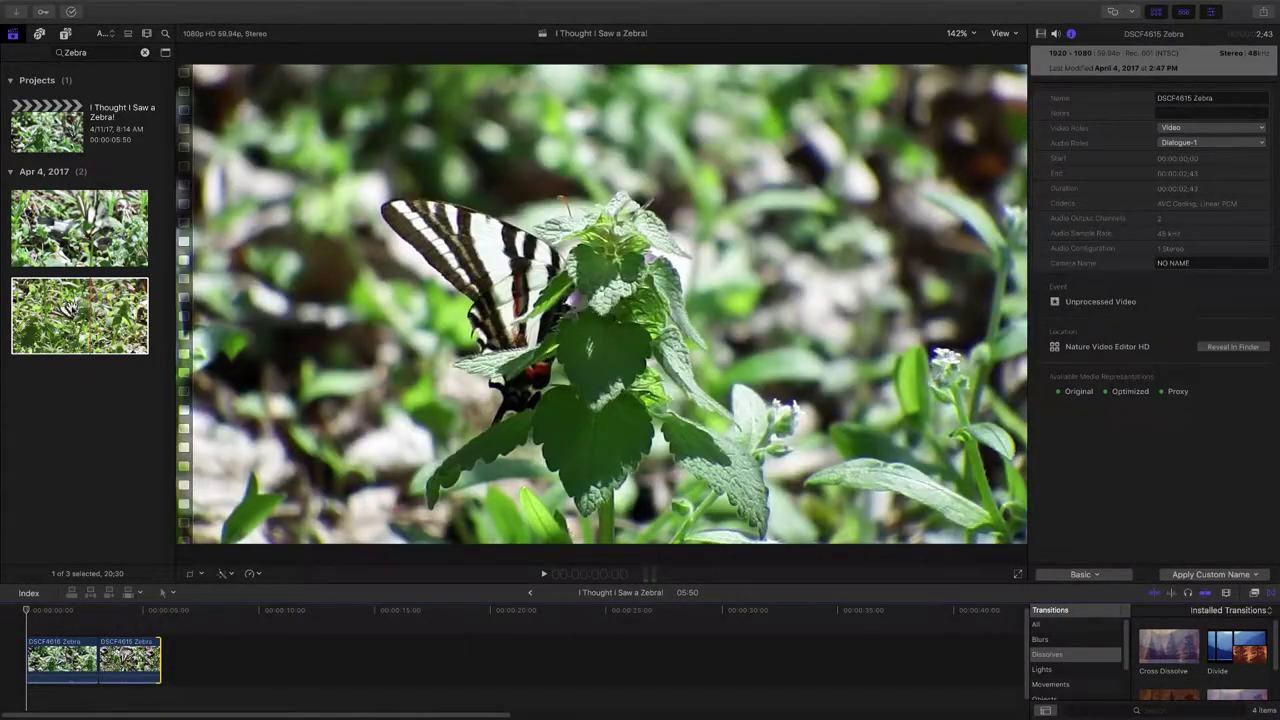
# Append another DSCF4615 Zebra clip at the end and trim it to 2:38, making the project 8:28
pyautogui.moveTo(80, 315); pyautogui.dragTo(388, 660)
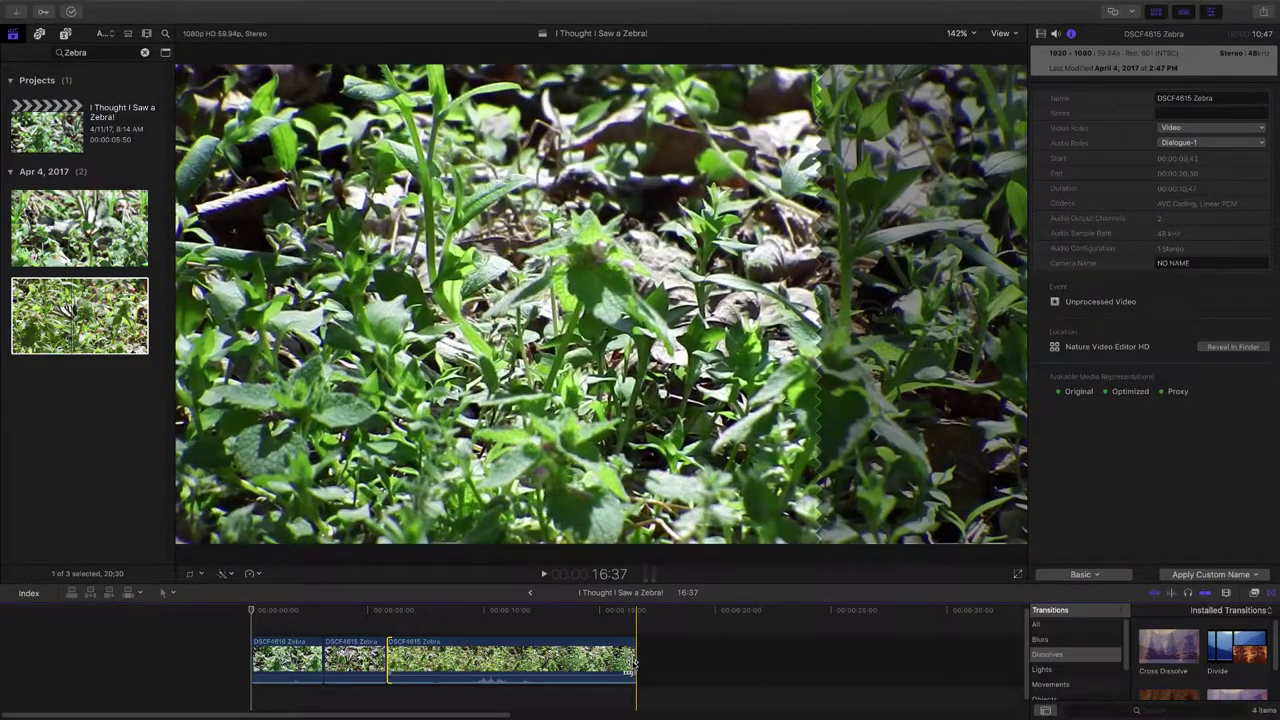
pyautogui.moveTo(633, 664); pyautogui.dragTo(459, 657)
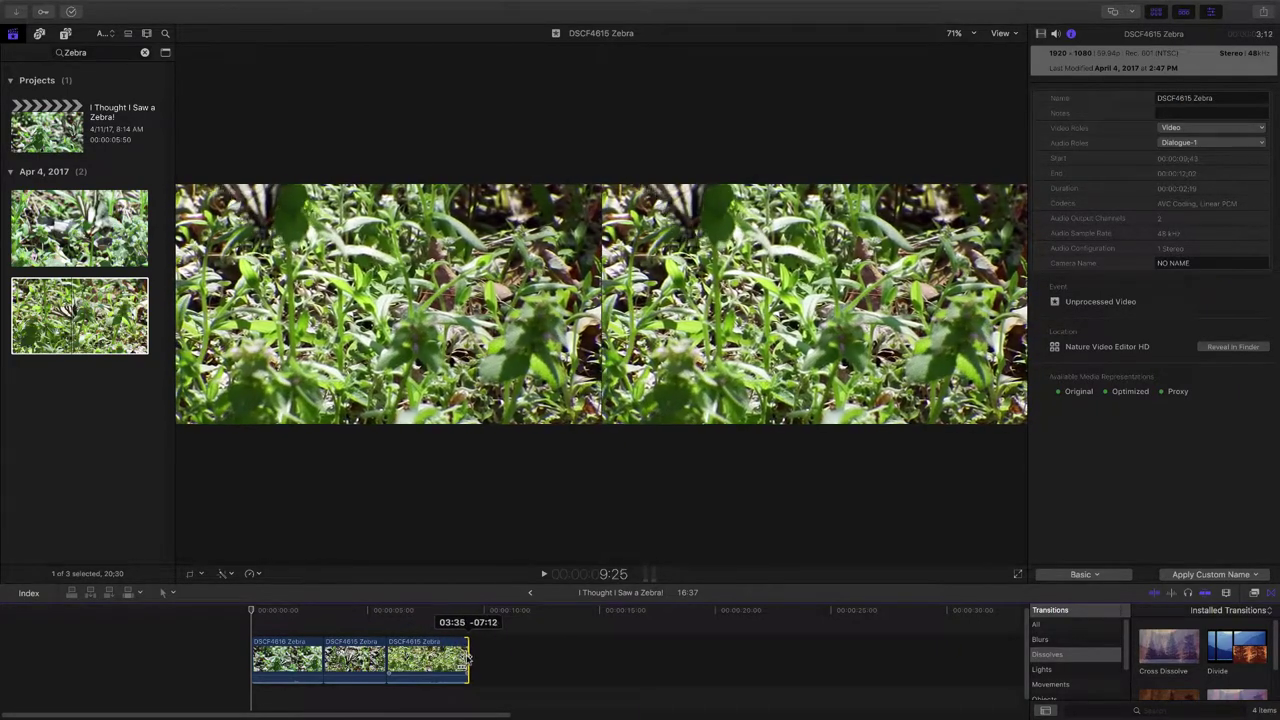
pyautogui.moveTo(467, 657)
pyautogui.mouseDown()
pyautogui.moveTo(512, 657)
pyautogui.moveTo(422, 670)
pyautogui.moveTo(445, 668)
pyautogui.mouseUp()
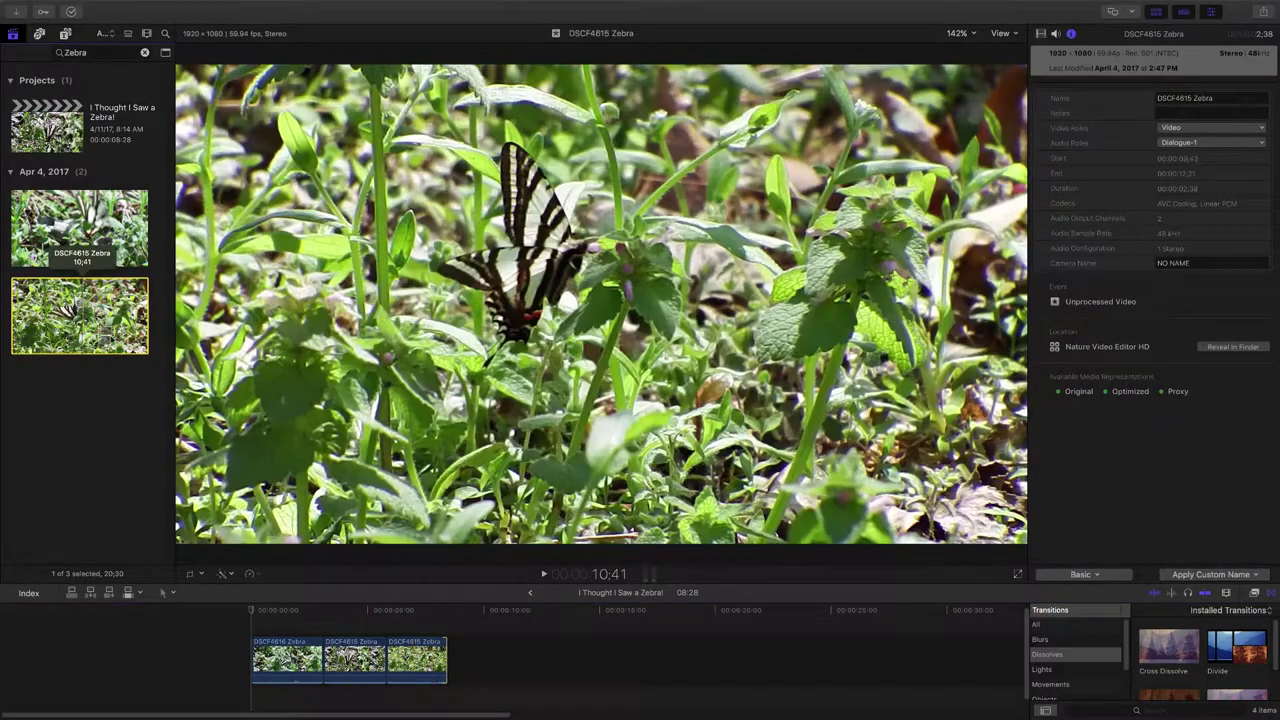
# Append a fourth DSCF4615 Zebra clip, preview it, and shorten its end, making the project 10:22
pyautogui.moveTo(108, 335); pyautogui.dragTo(842, 668)
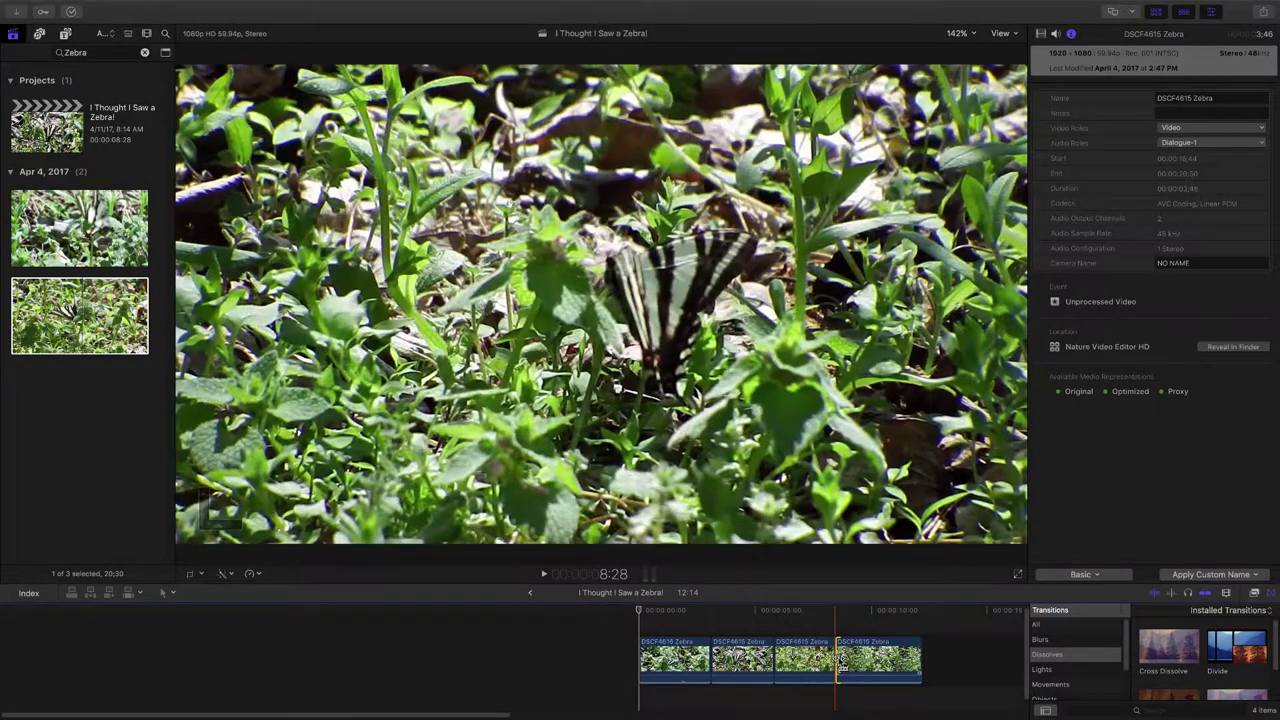
pyautogui.press('space')
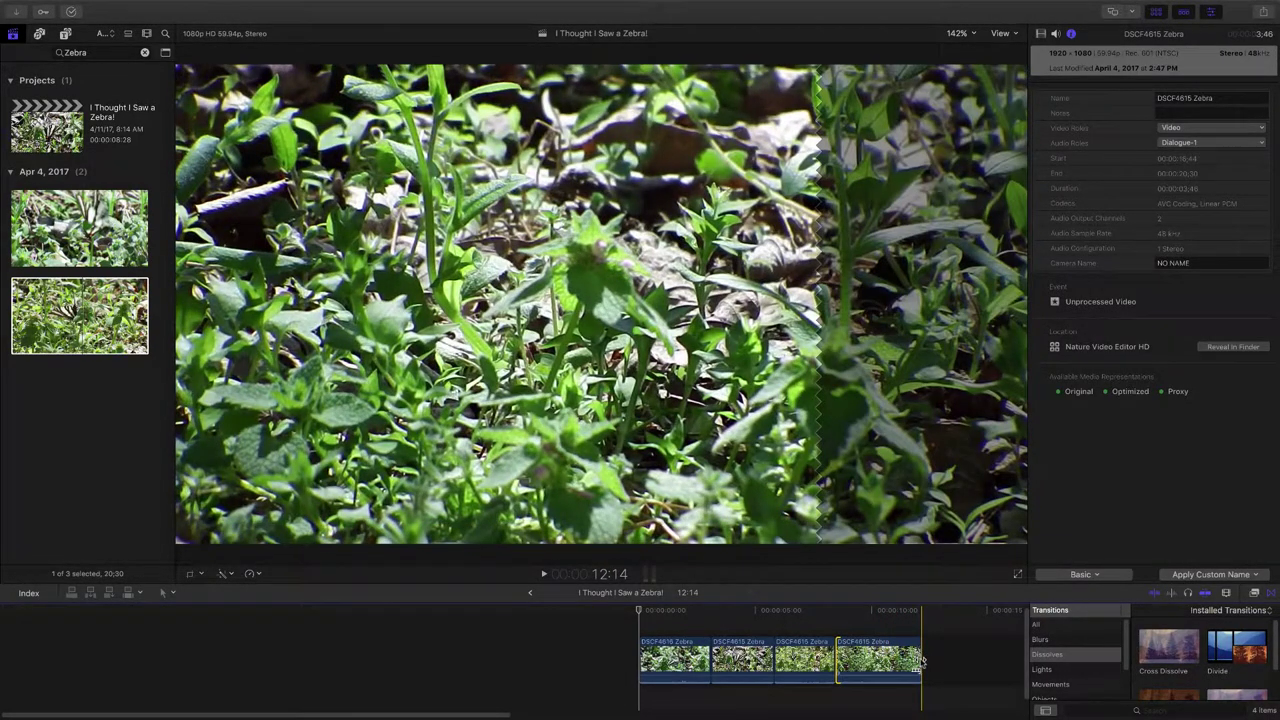
pyautogui.moveTo(921, 660); pyautogui.dragTo(880, 660)
pyautogui.hotkey('shift', 'z')
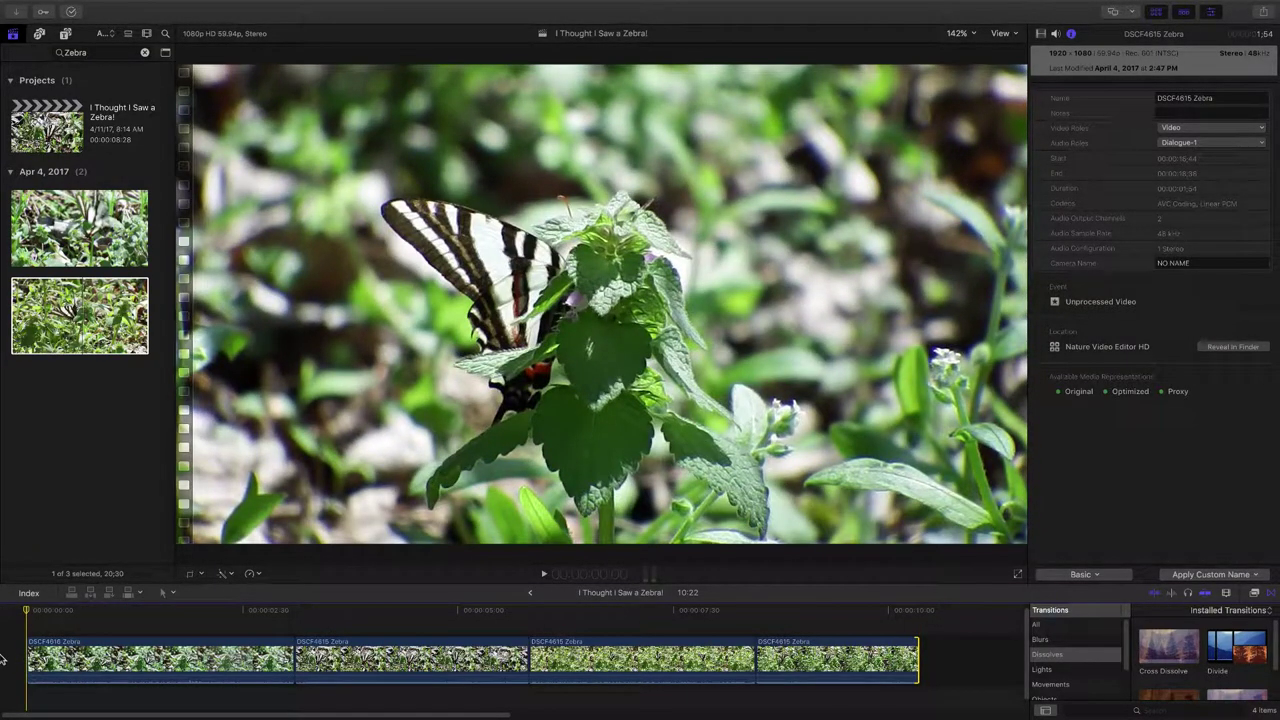
pyautogui.press('space')
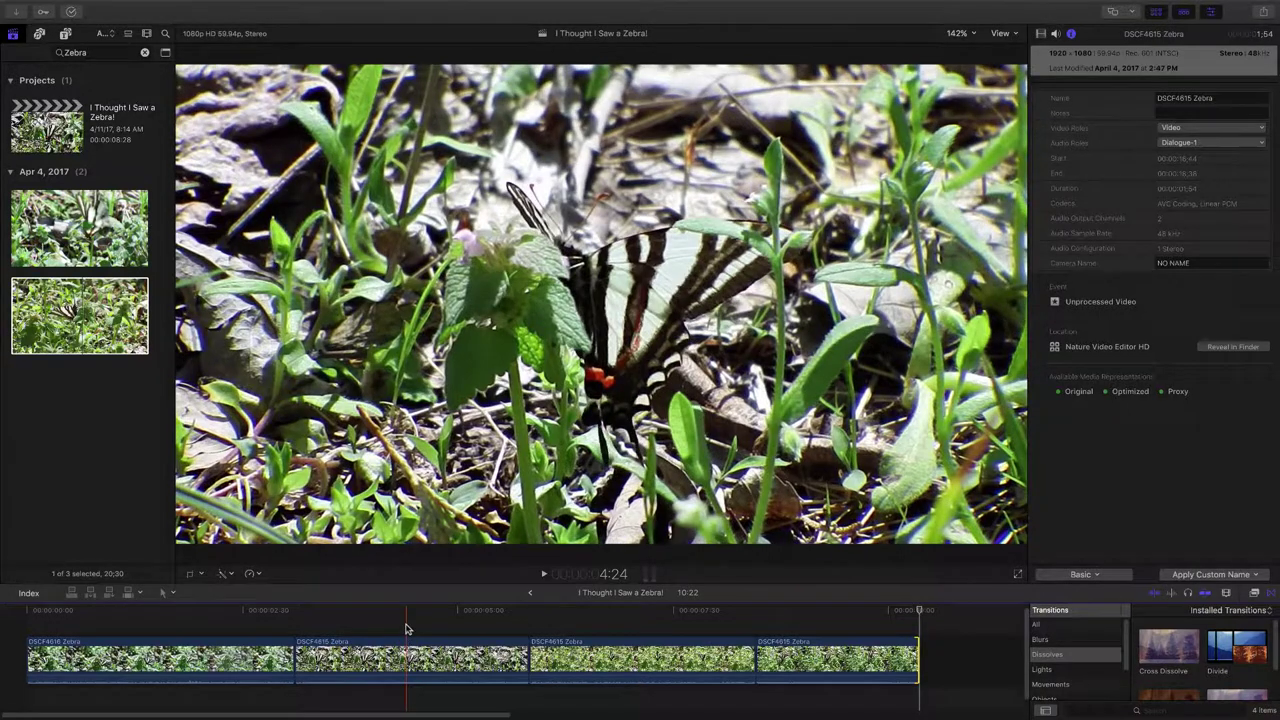
# Move the edit between the first two clips later and trim the first clip's start, making the project 6:35
pyautogui.click(406, 645)
pyautogui.moveTo(300, 670); pyautogui.dragTo(410, 662)
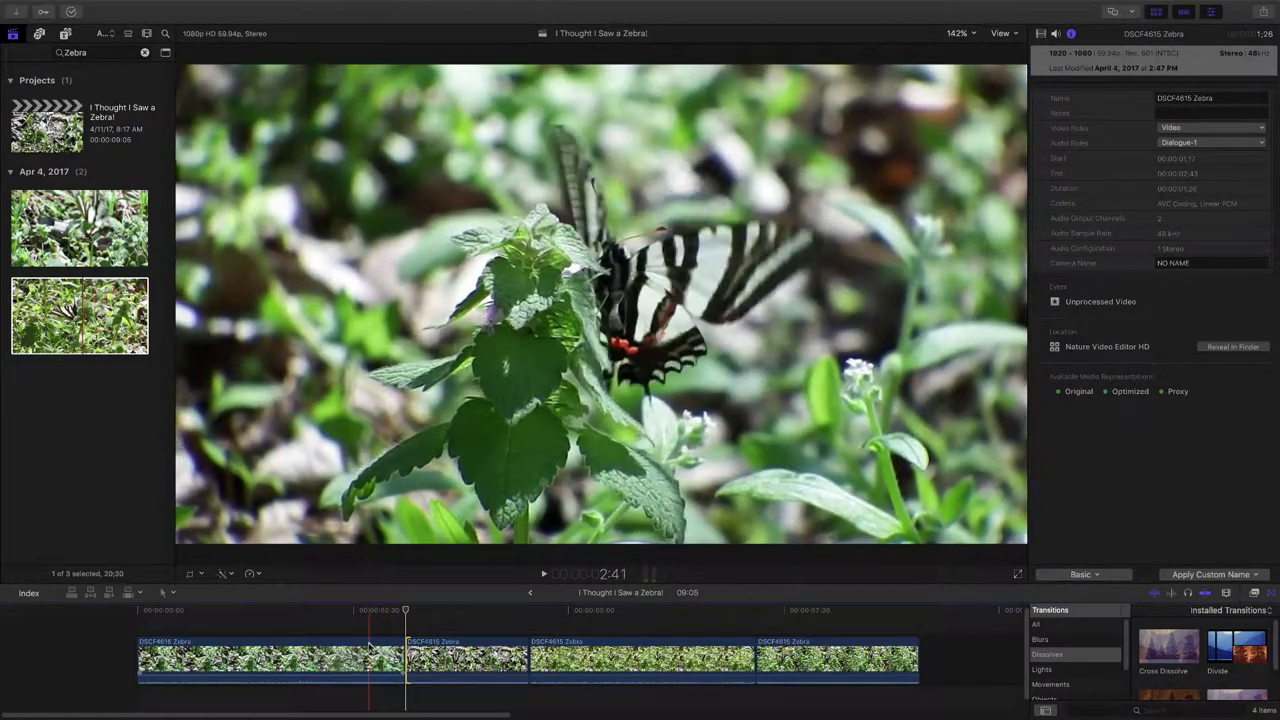
pyautogui.press('space')
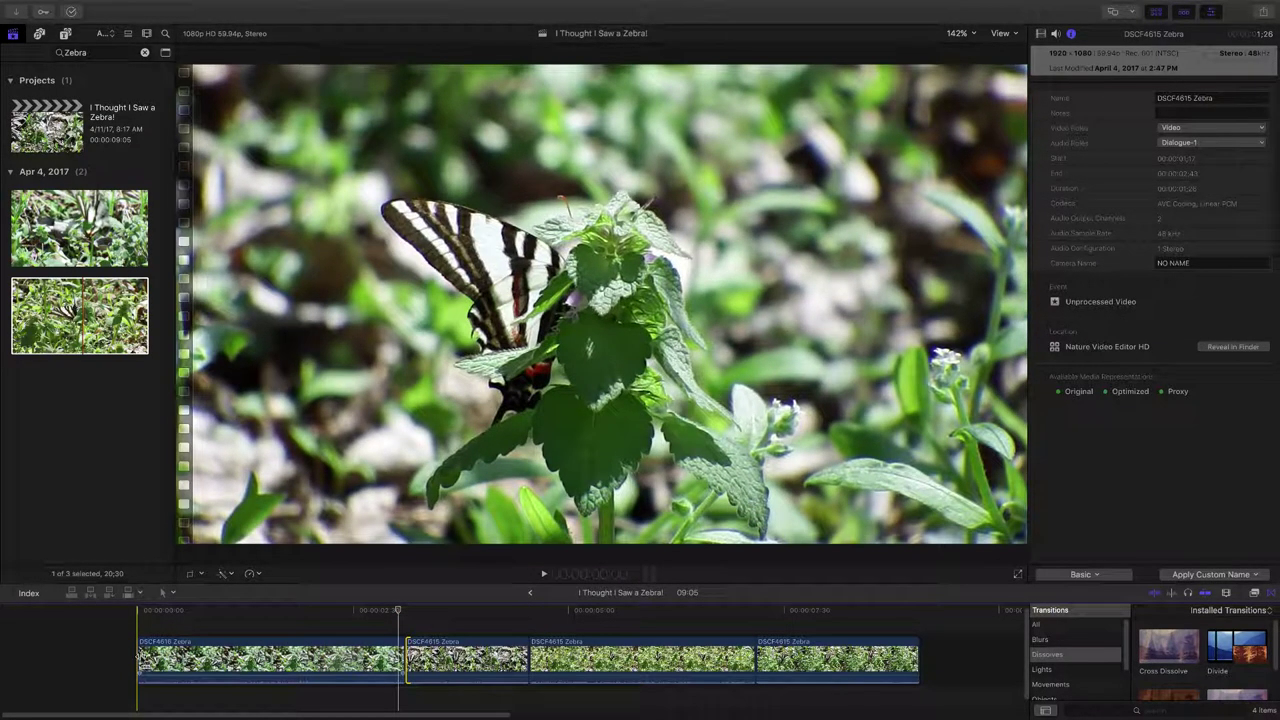
pyautogui.moveTo(137, 657); pyautogui.dragTo(352, 657)
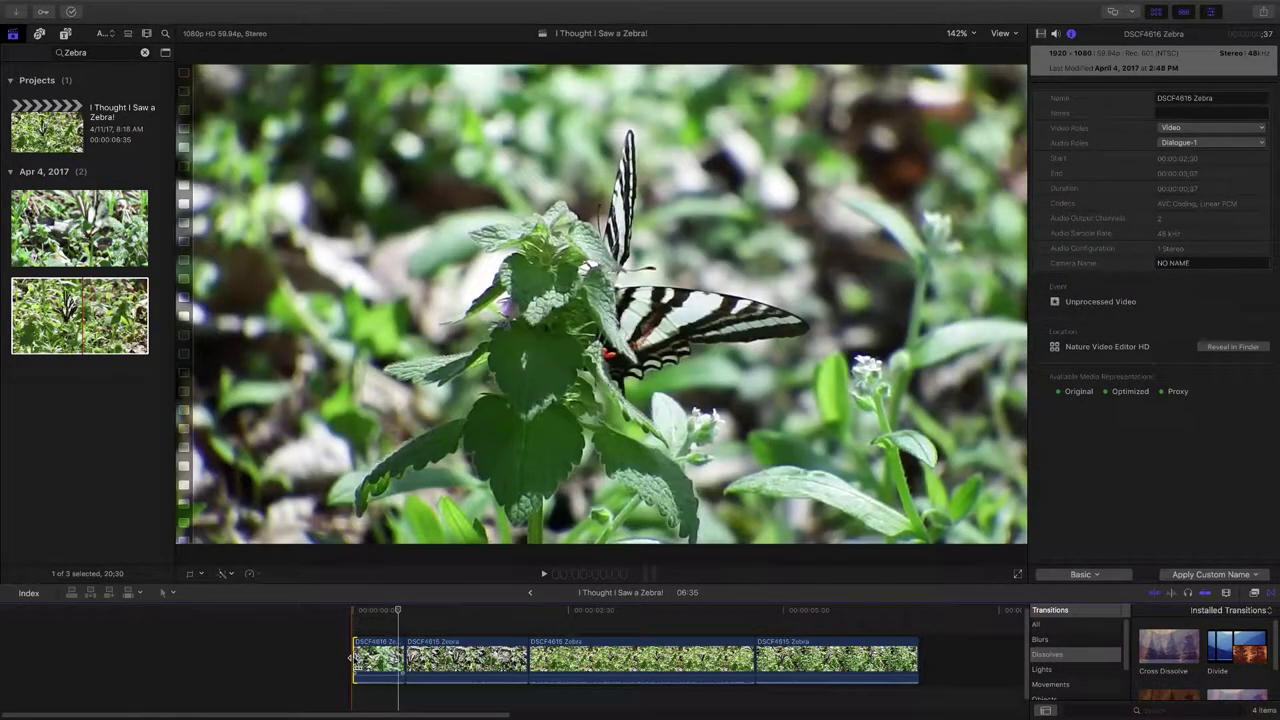
# Retime the first DSCF4616 clip to a custom 9% speed, stretching it to 6:51, and replay it
pyautogui.press('space')
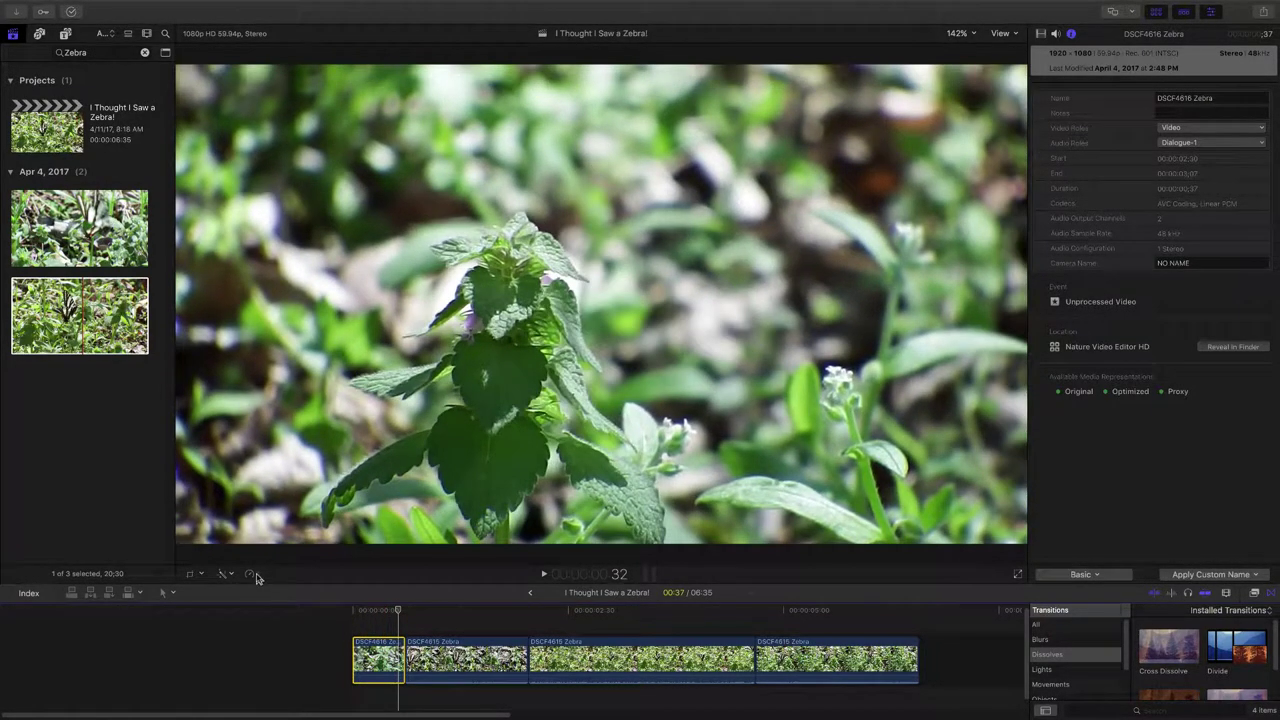
pyautogui.click(256, 576)
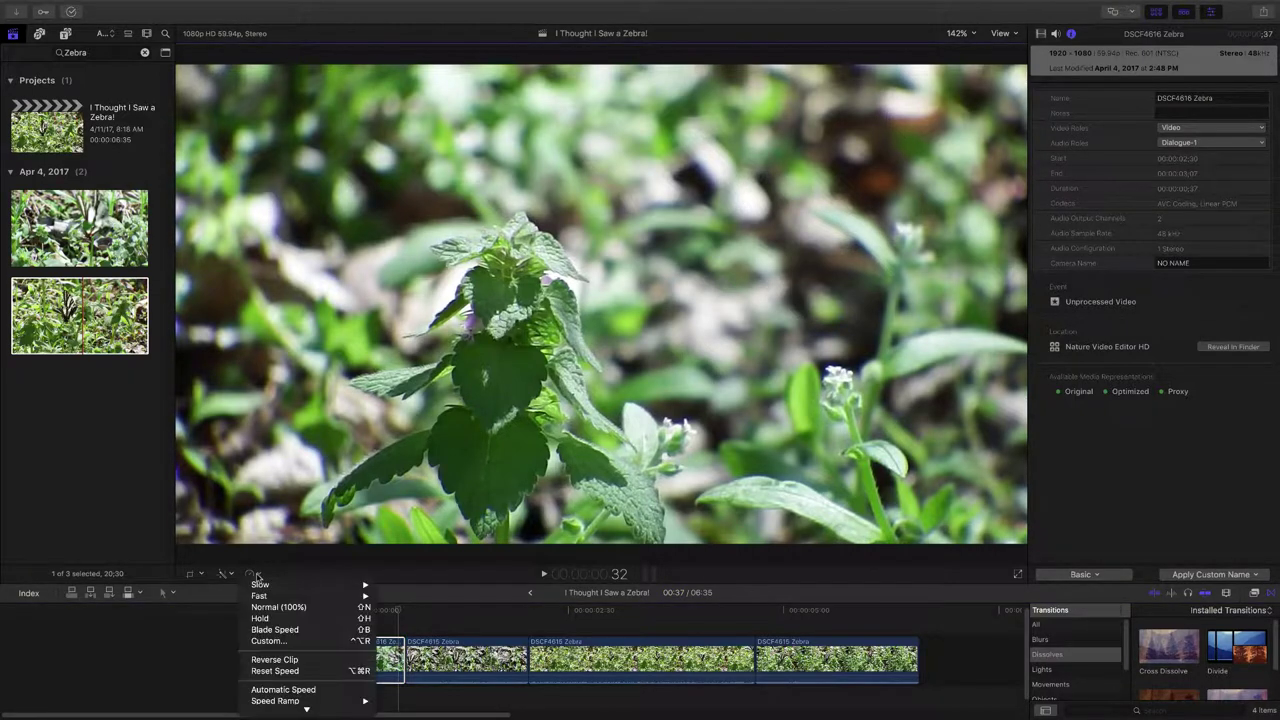
pyautogui.click(281, 640)
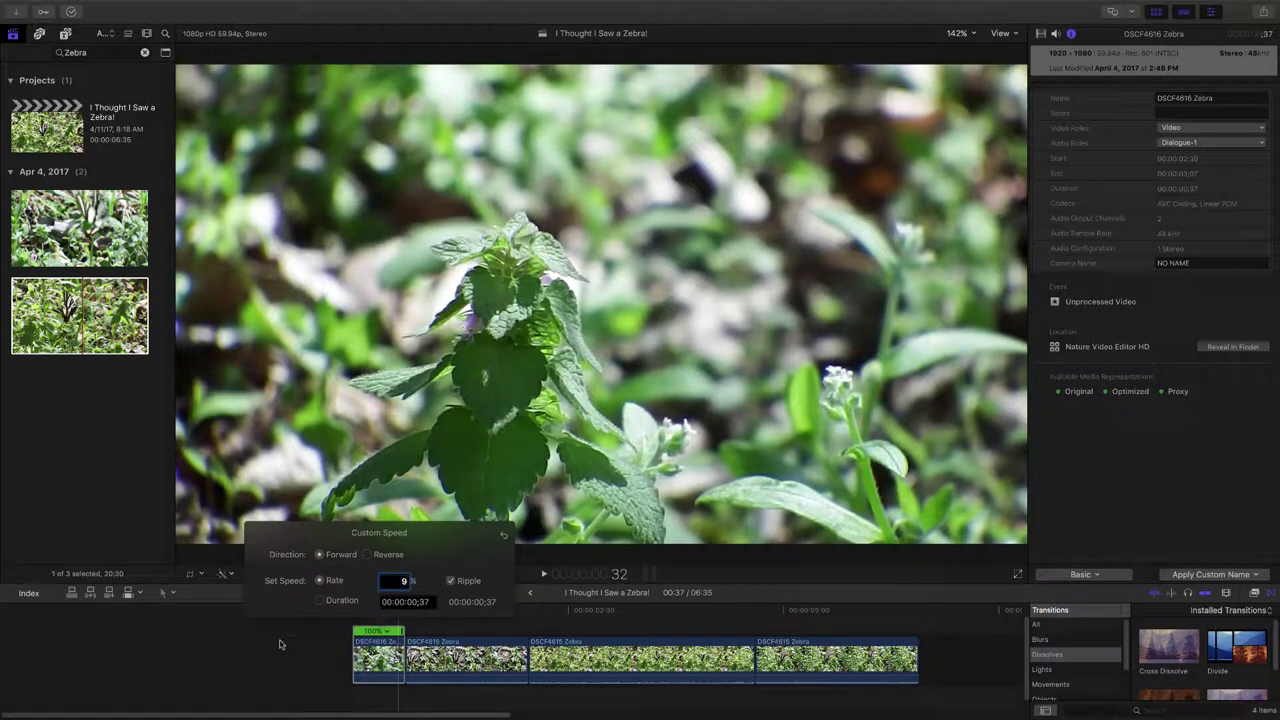
pyautogui.write('9')
pyautogui.press('Return')
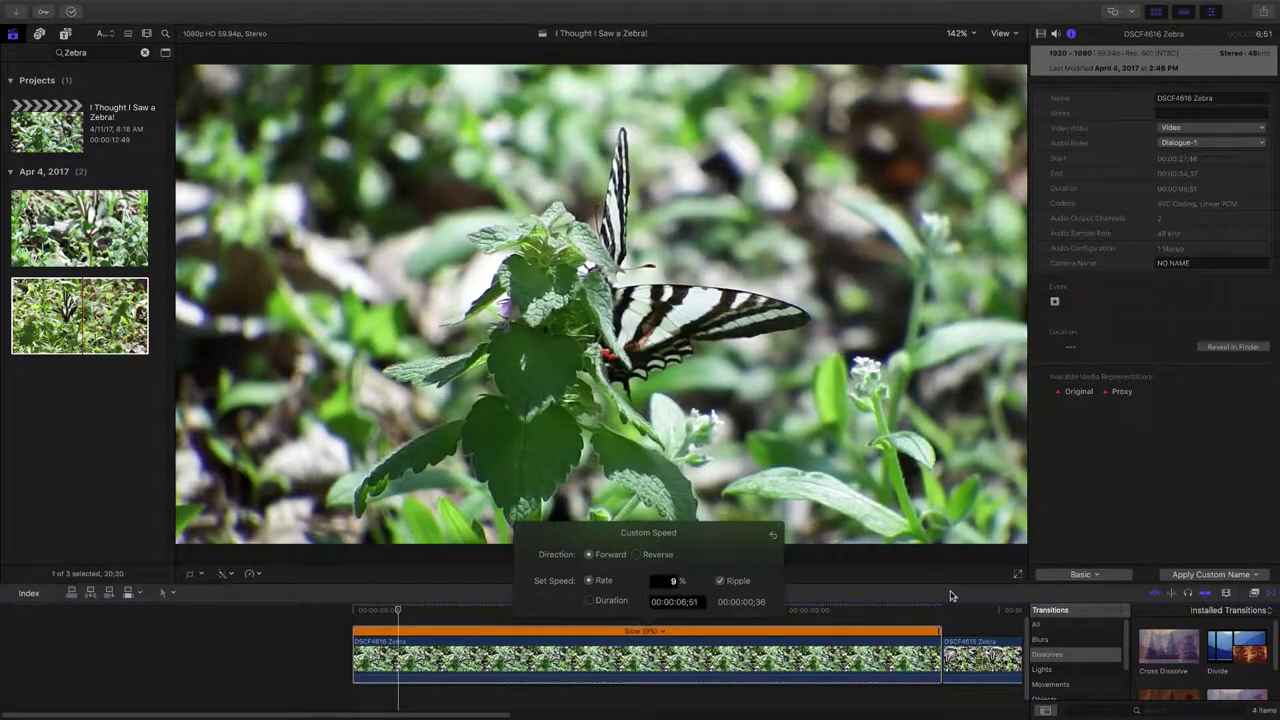
pyautogui.click(951, 597)
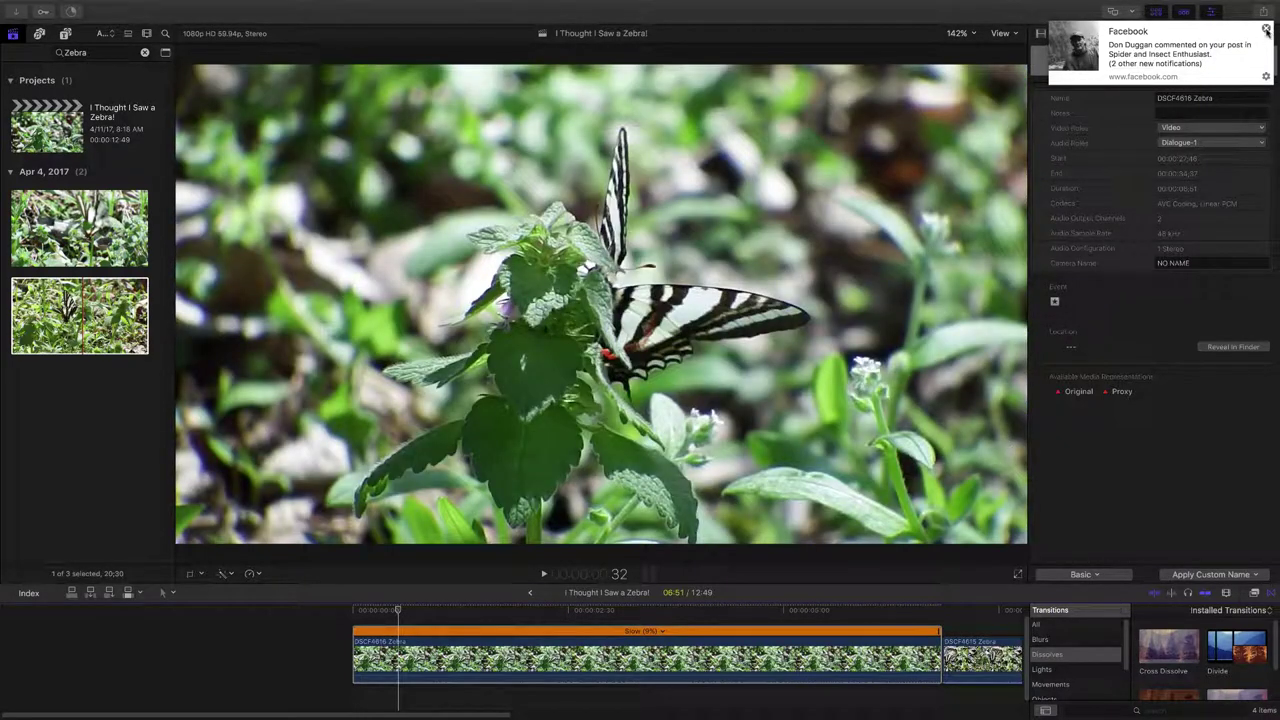
pyautogui.click(1266, 31)
pyautogui.hscroll(1, 733, 643)
pyautogui.hscroll(8, 733, 643)
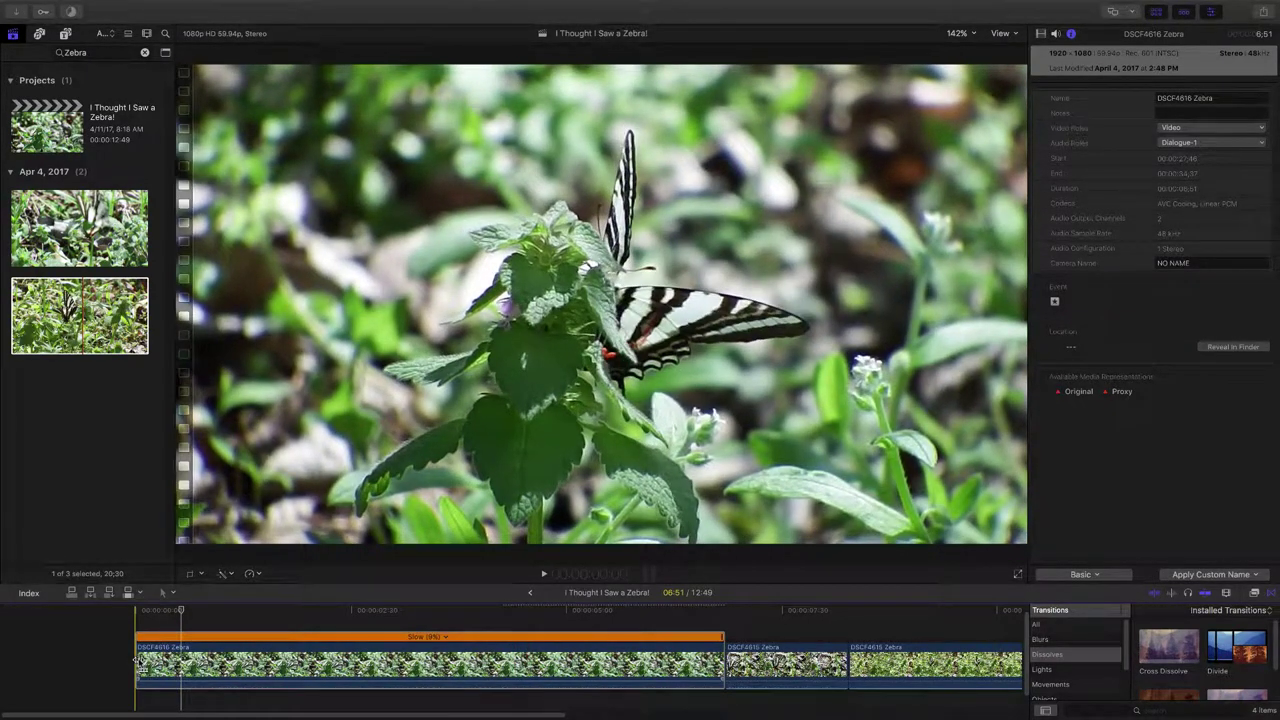
pyautogui.press('space')
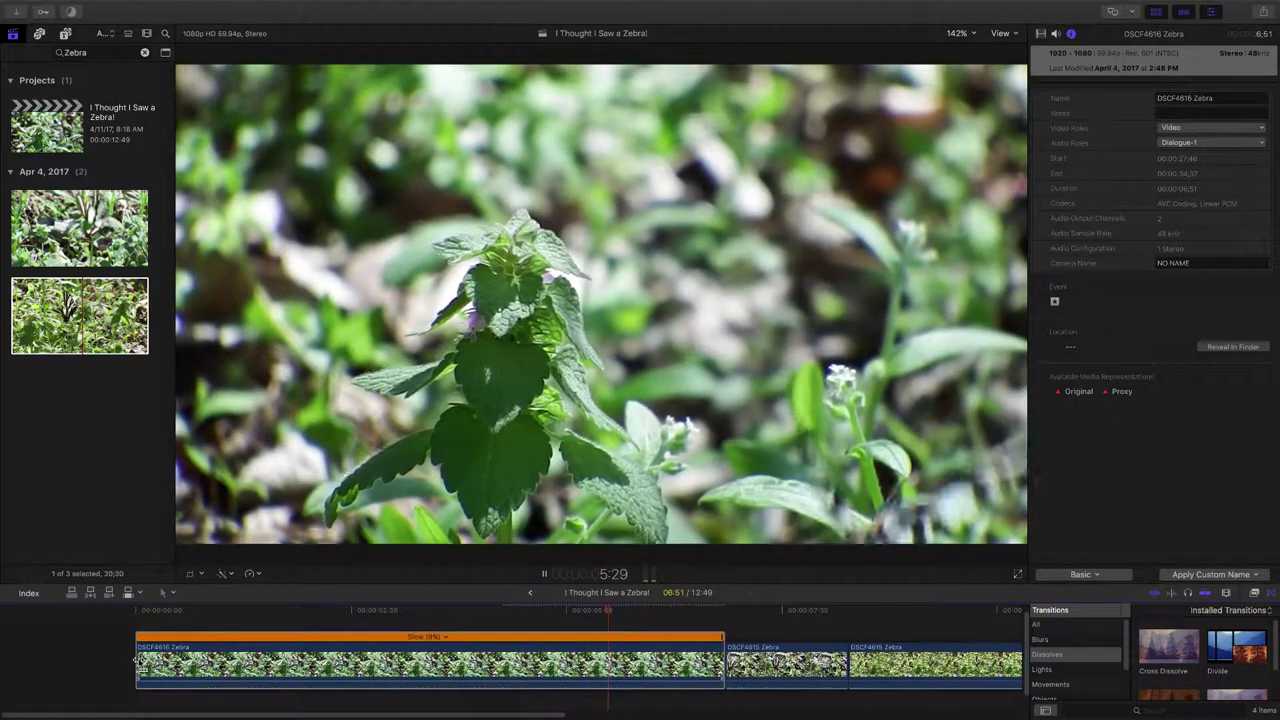
# Shorten the ends of the slowed first clip and the second clip, review, then select the second clip
pyautogui.press('space')
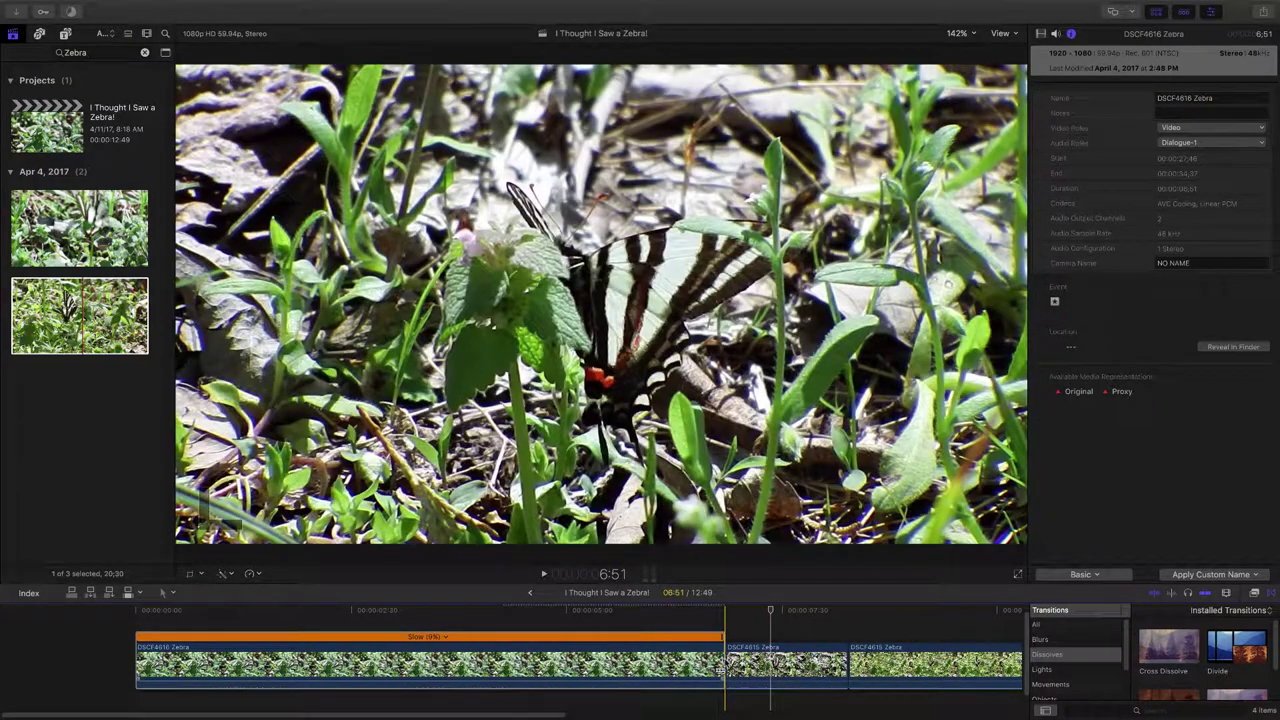
pyautogui.moveTo(722, 670); pyautogui.dragTo(609, 670)
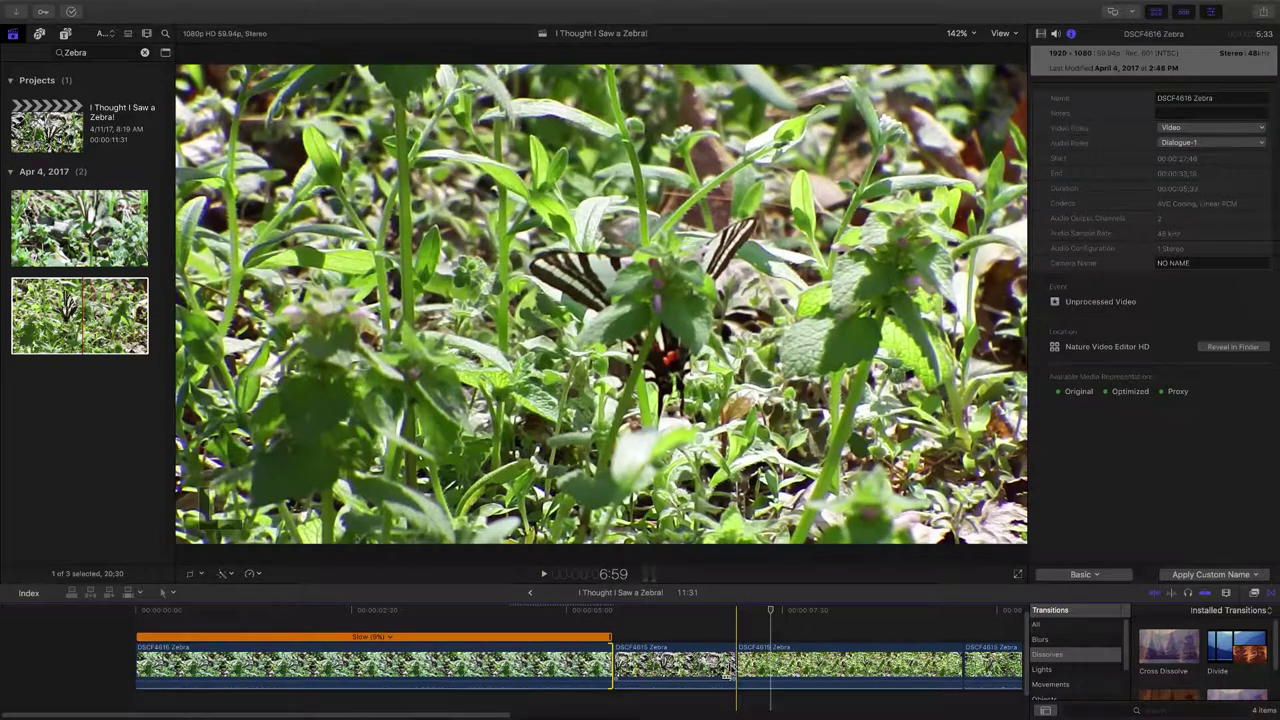
pyautogui.moveTo(728, 674); pyautogui.dragTo(684, 678)
pyautogui.hotkey('shift', '/')
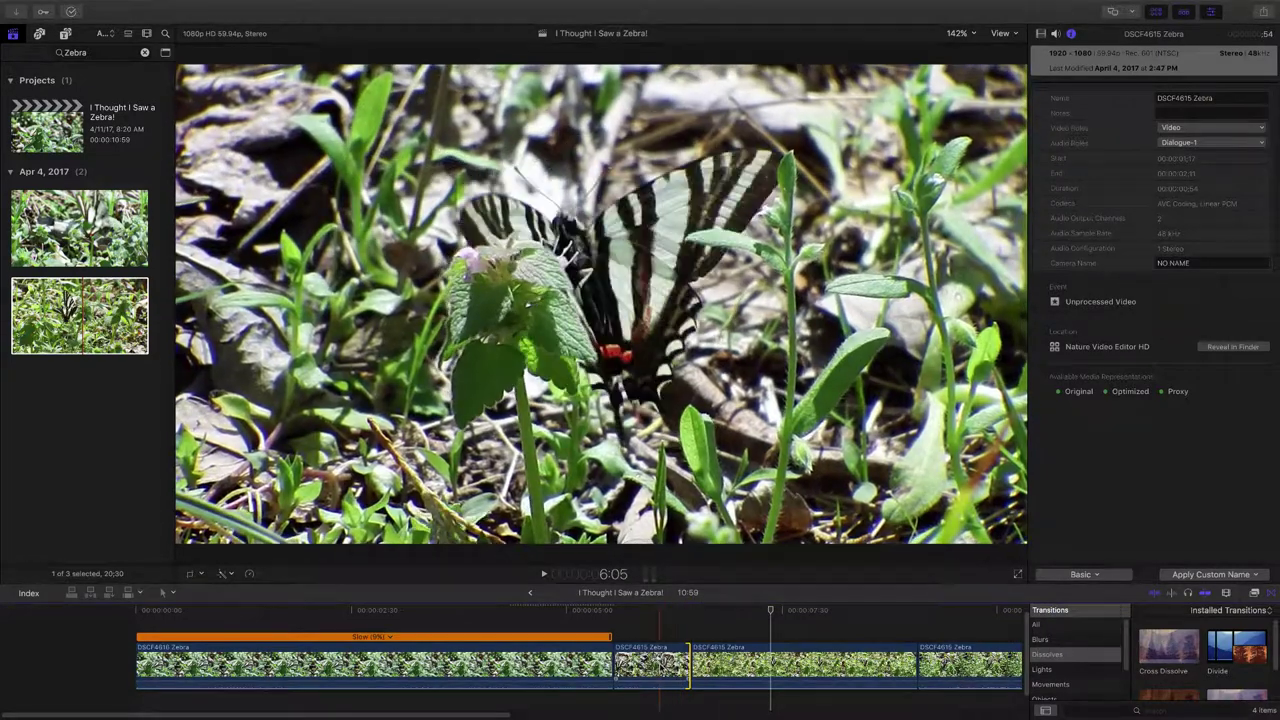
pyautogui.click(665, 662)
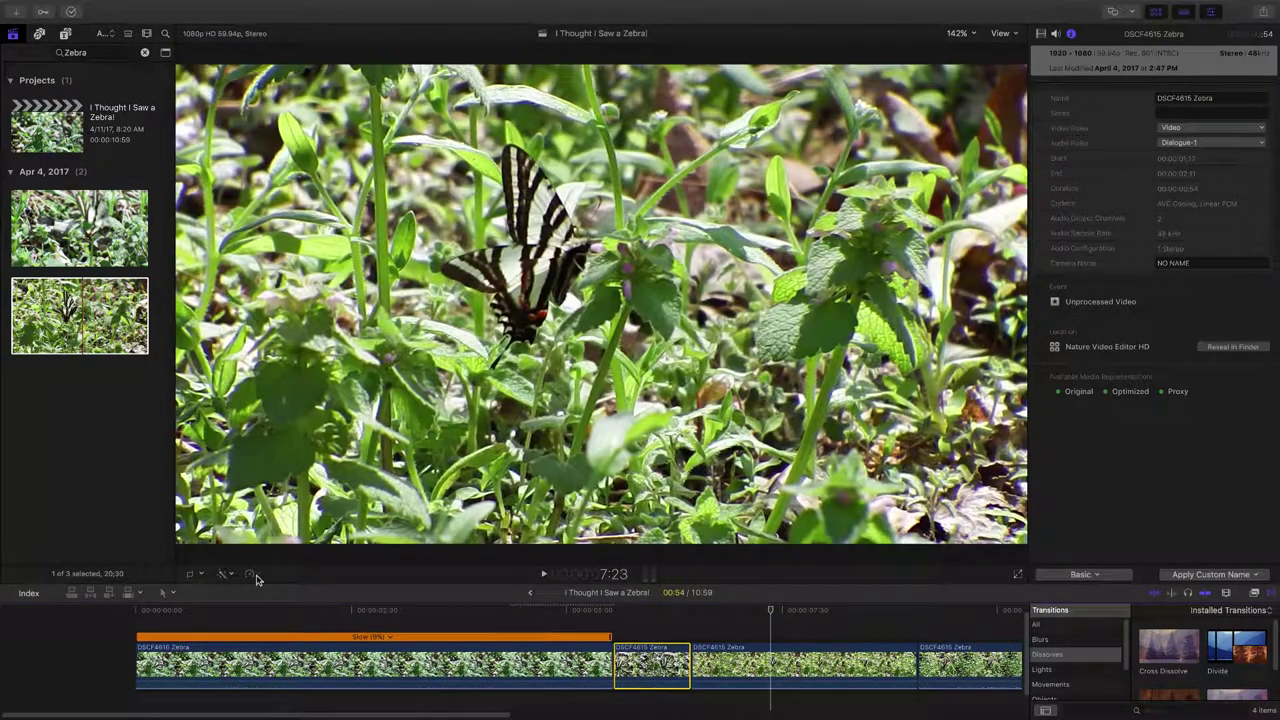
# Set the second DSCF4615 clip to a custom 9% speed, stretching it to 10:00
pyautogui.click(254, 576)
pyautogui.click(255, 576)
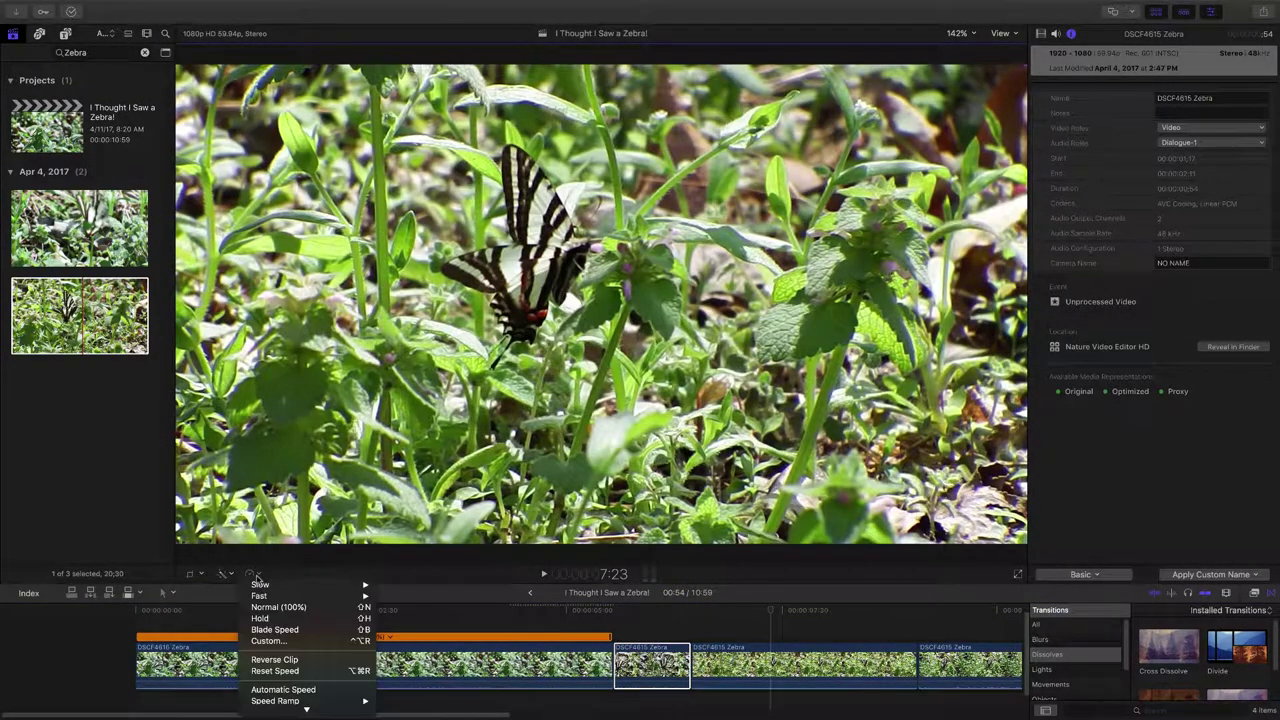
pyautogui.moveTo(267, 589)
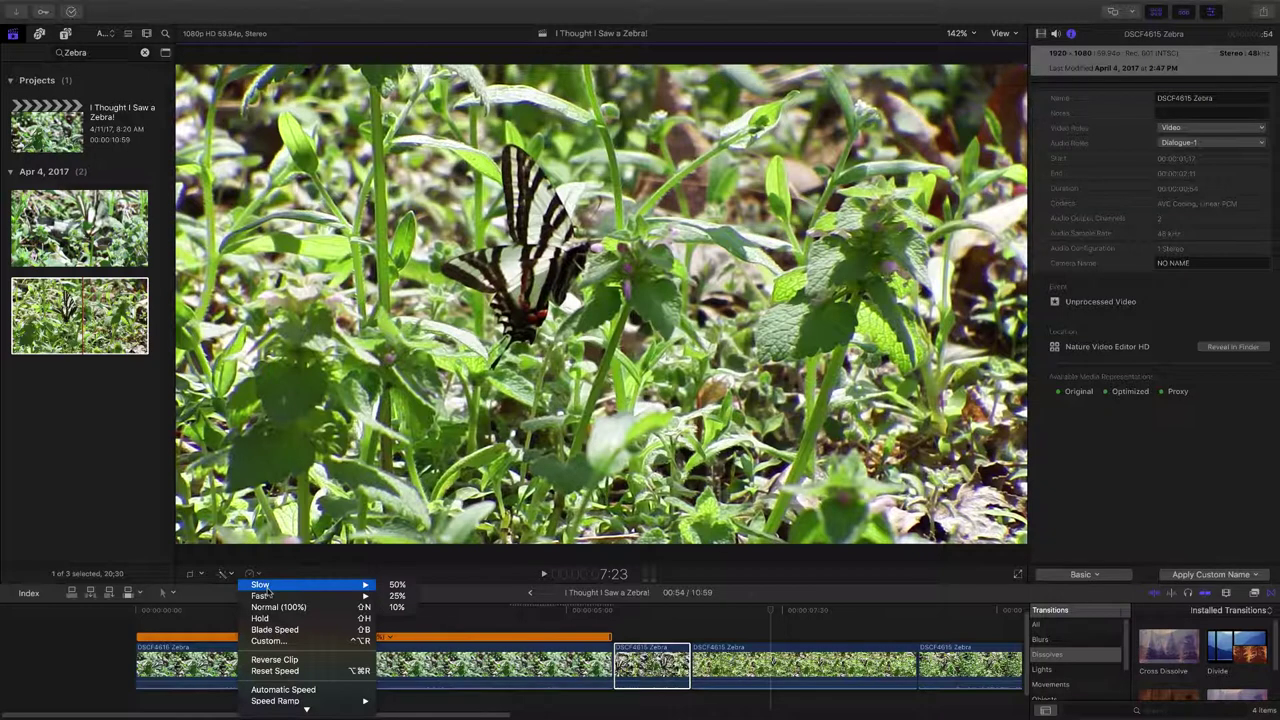
pyautogui.click(268, 641)
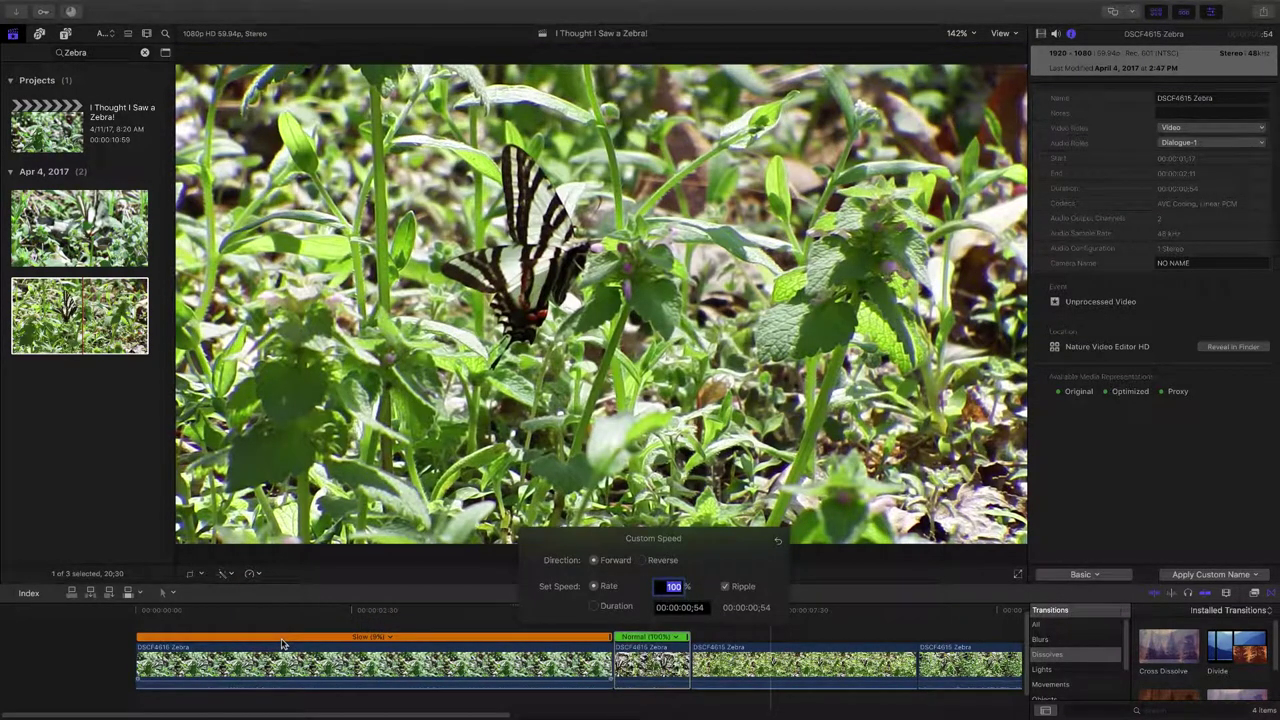
pyautogui.write('9')
pyautogui.press('Return')
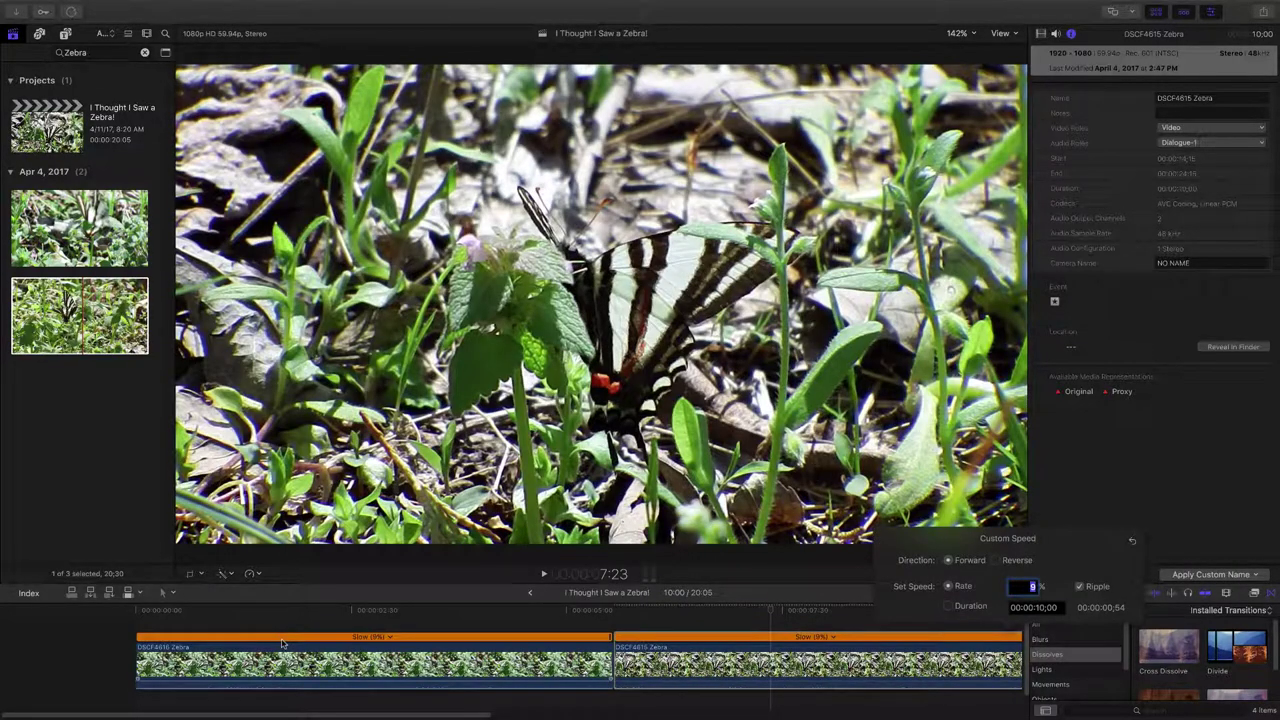
# Zoom the timeline to fit the 20:05 project and play it through to check both 9% clips
pyautogui.click(240, 626)
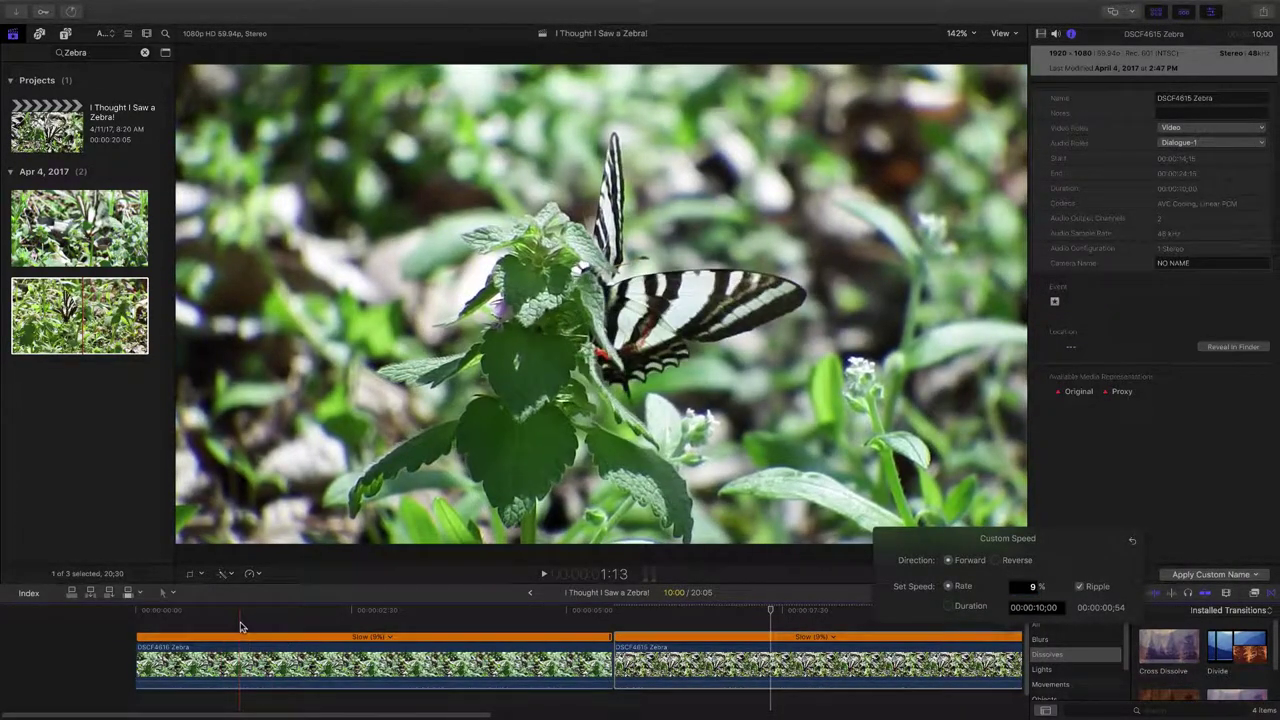
pyautogui.press('super+4')
pyautogui.hotkey('shift', 'z')
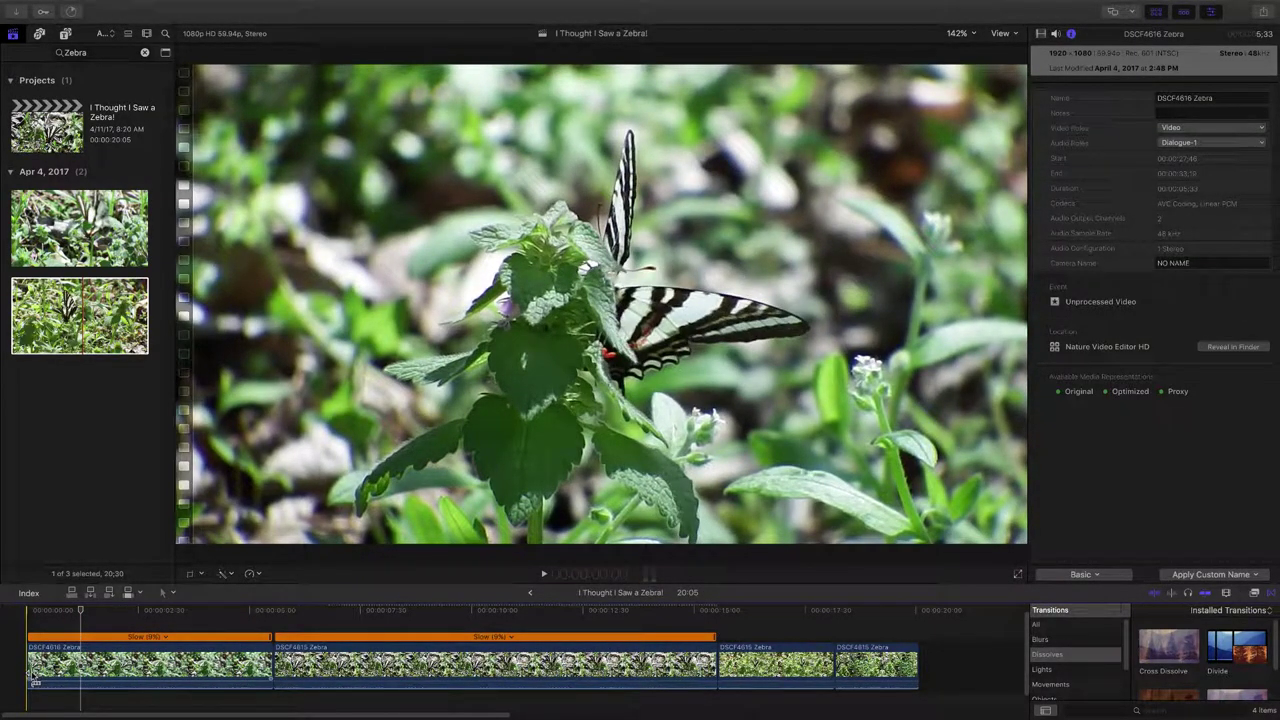
pyautogui.press('space')
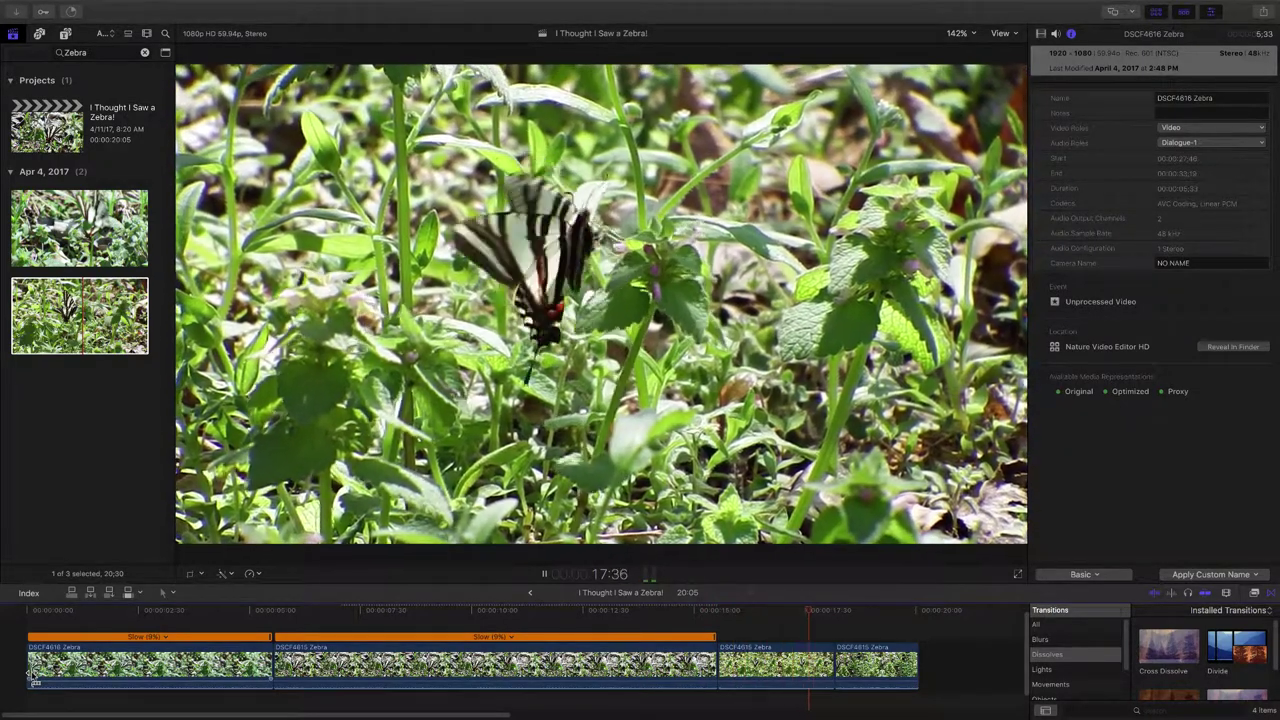
pyautogui.press('space')
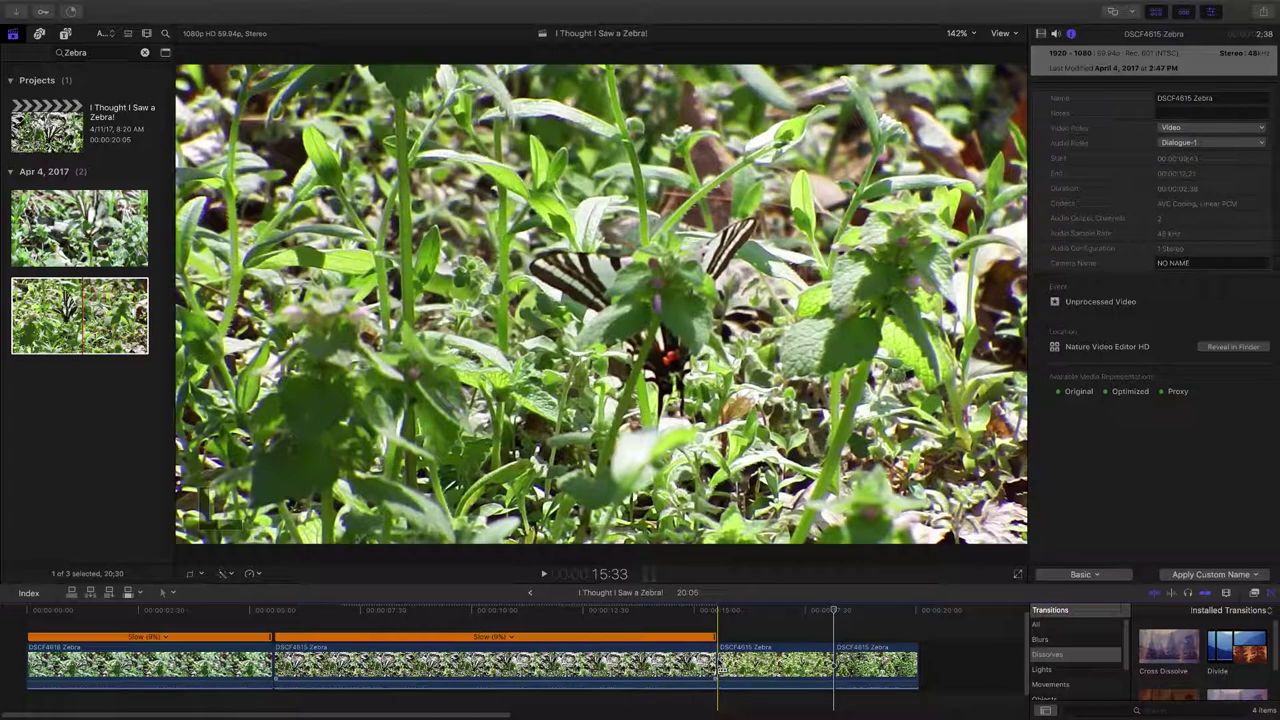
pyautogui.hscroll(5, 718, 665)
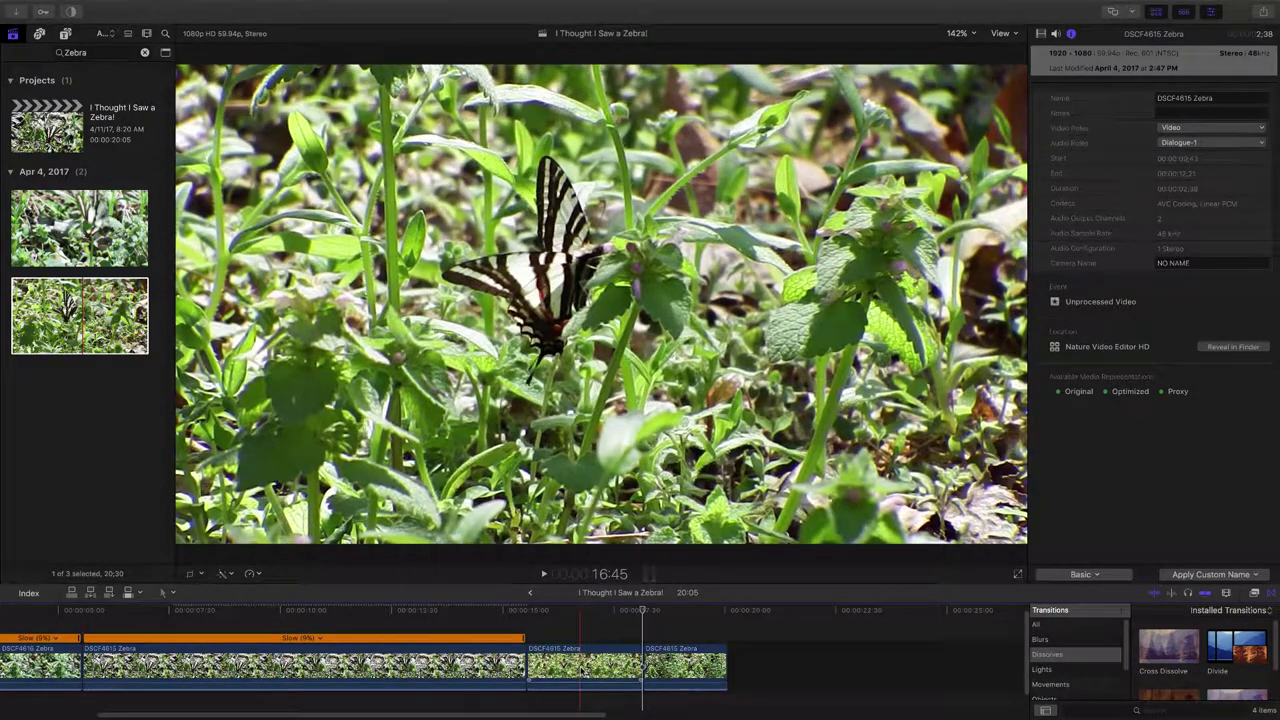
# Set the third DSCF4615 clip to a custom 20% speed, making it 13:10, then jump to the next edit
pyautogui.click(583, 668)
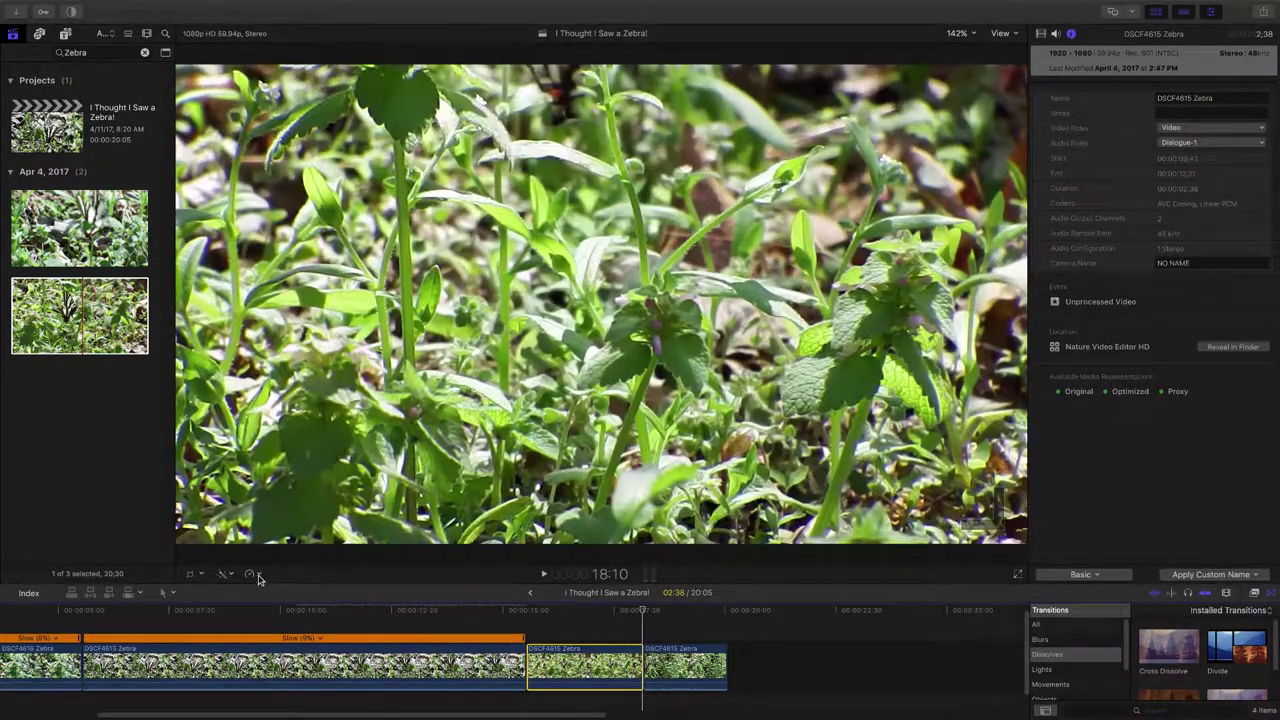
pyautogui.click(258, 577)
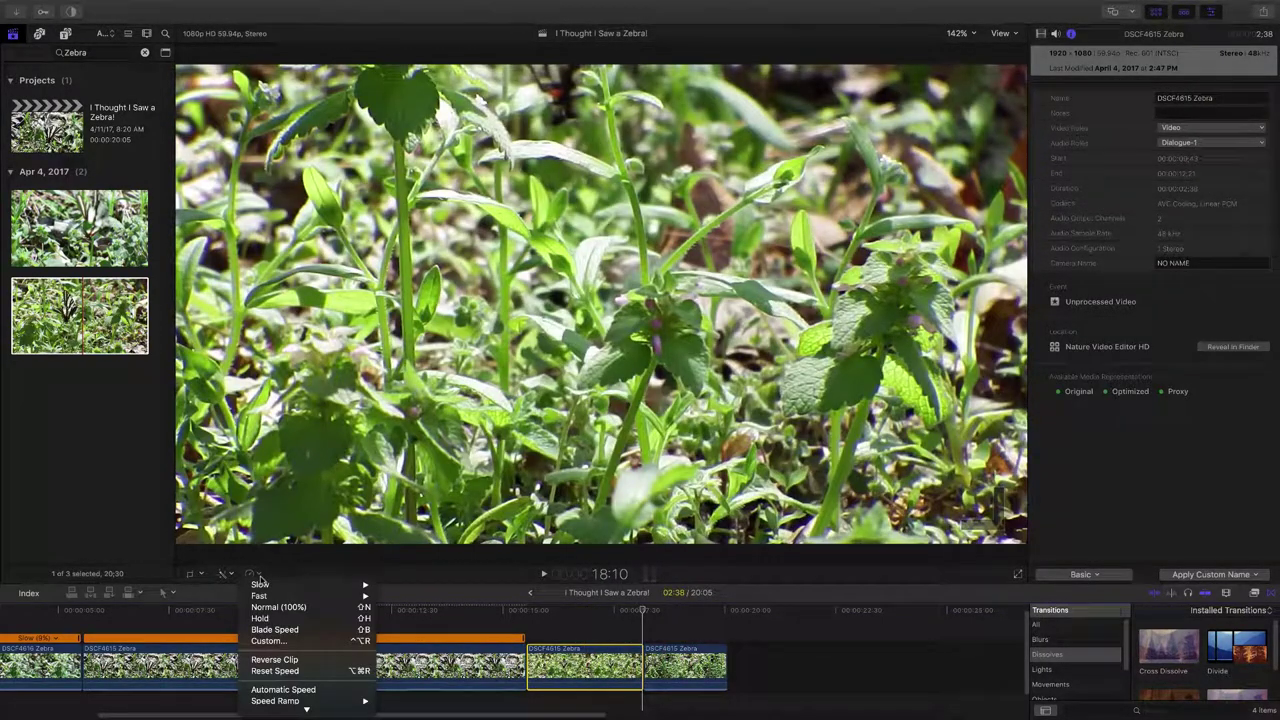
pyautogui.click(276, 642)
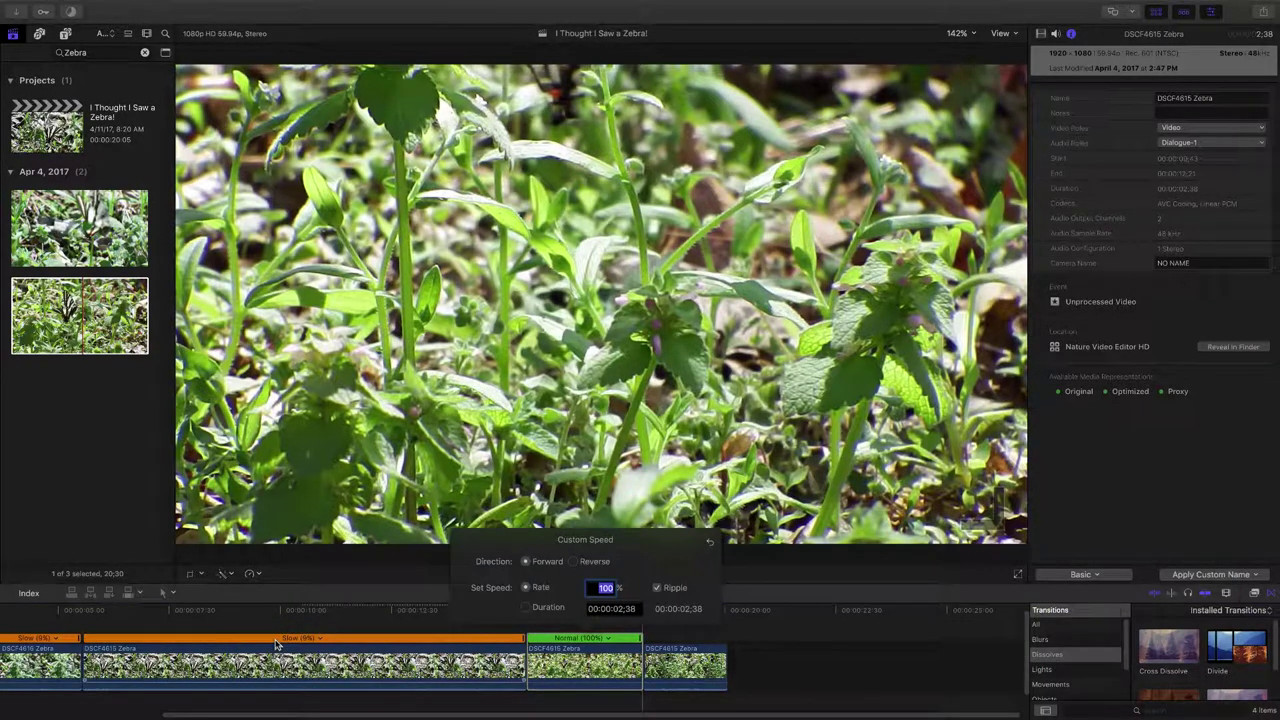
pyautogui.write('20')
pyautogui.press('Return')
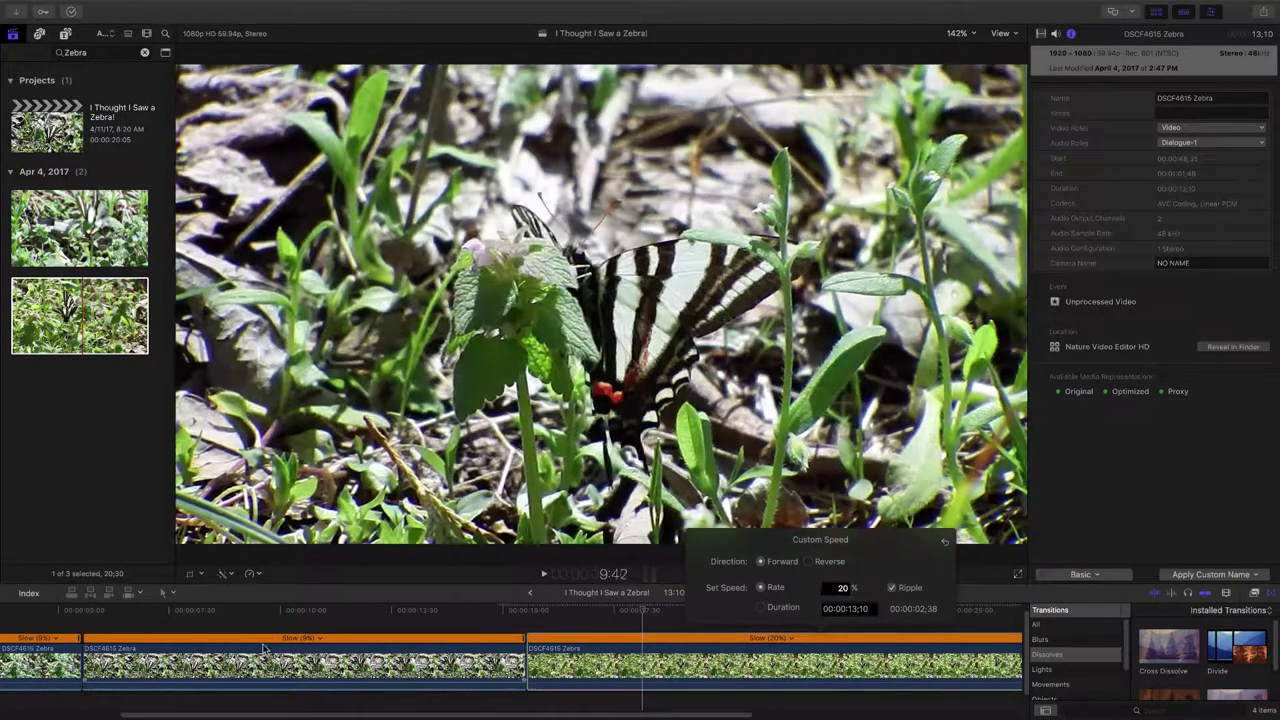
pyautogui.hscroll(6, 330, 660)
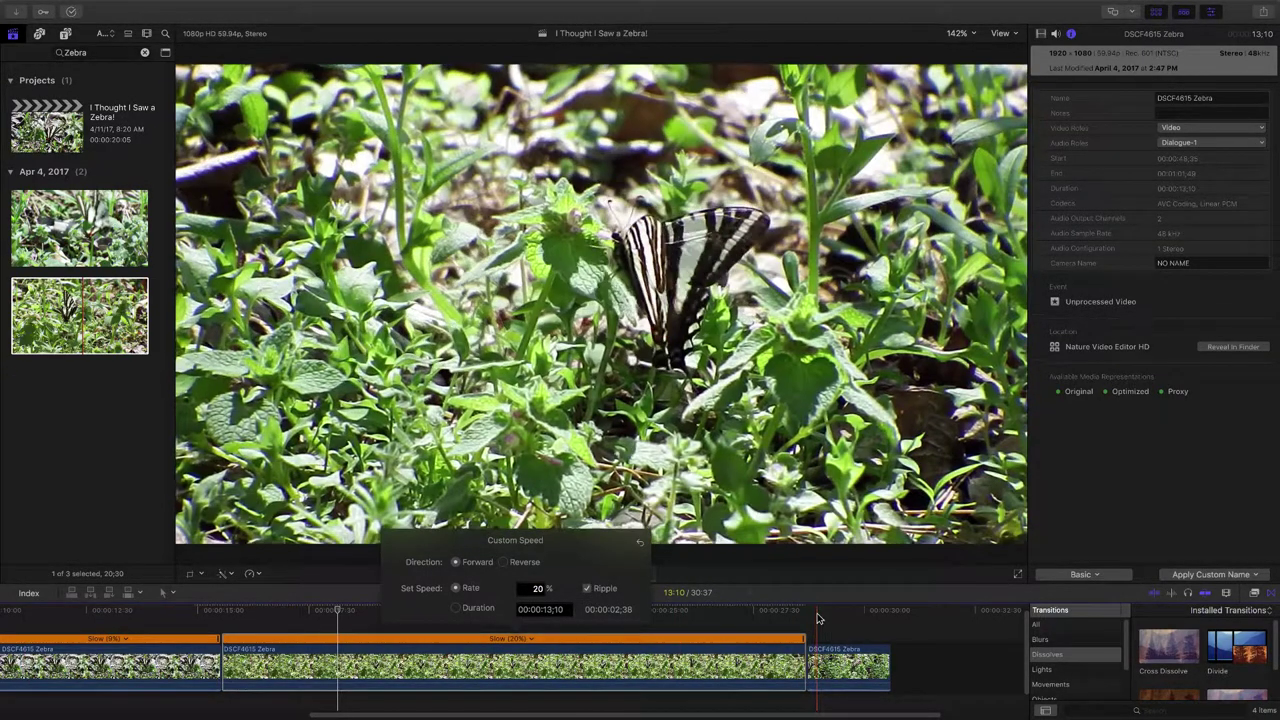
pyautogui.click(814, 662)
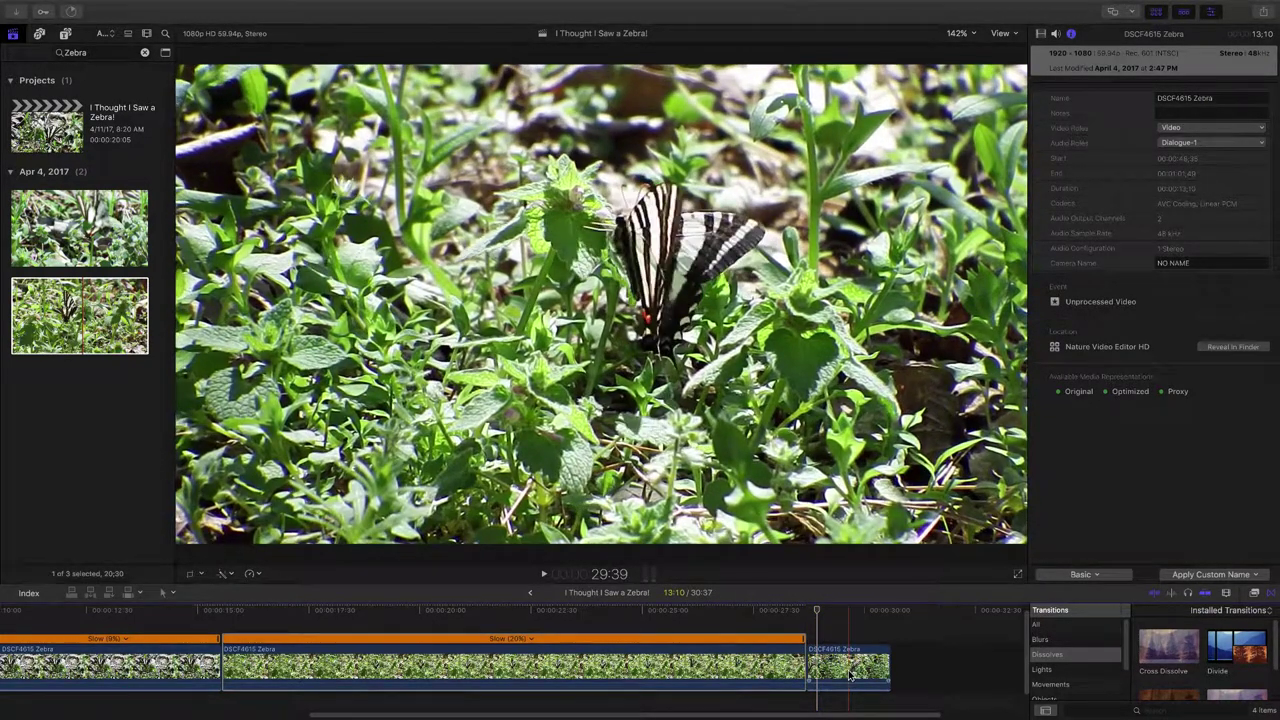
# Set the fourth Zebra clip to a 20% custom speed and fit the 38:13 project in view
pyautogui.click(850, 675)
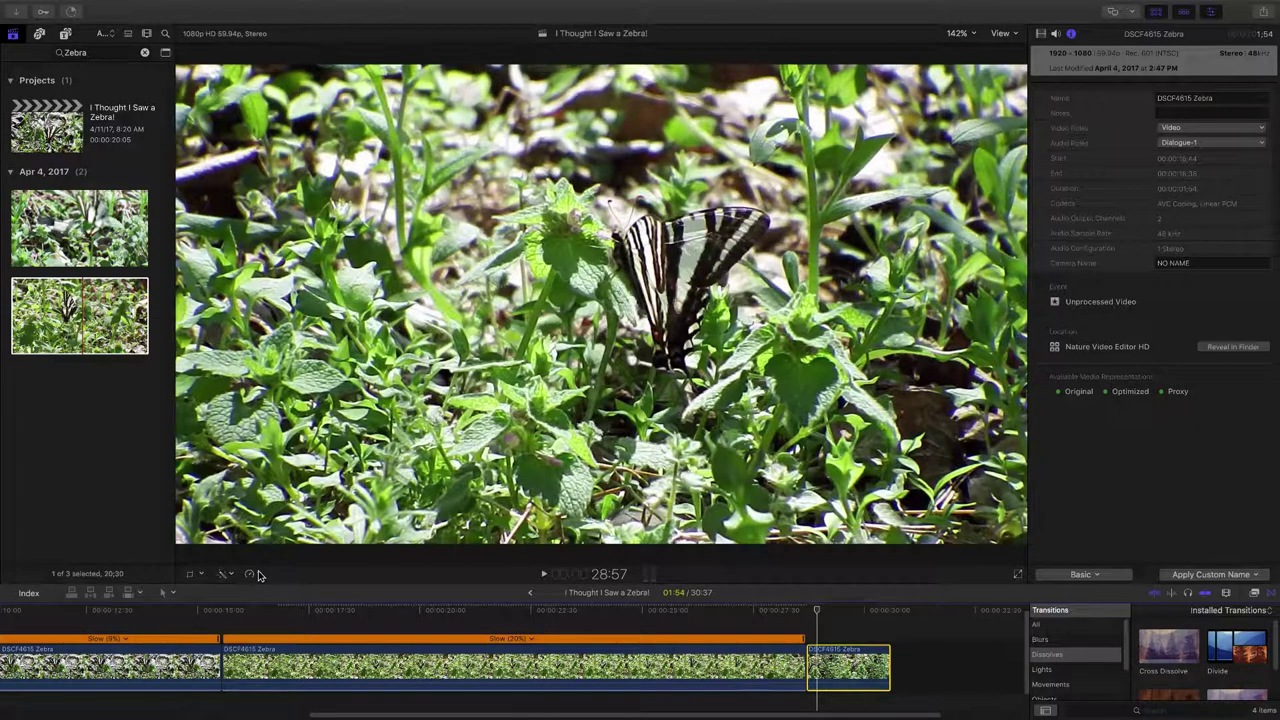
pyautogui.click(256, 574)
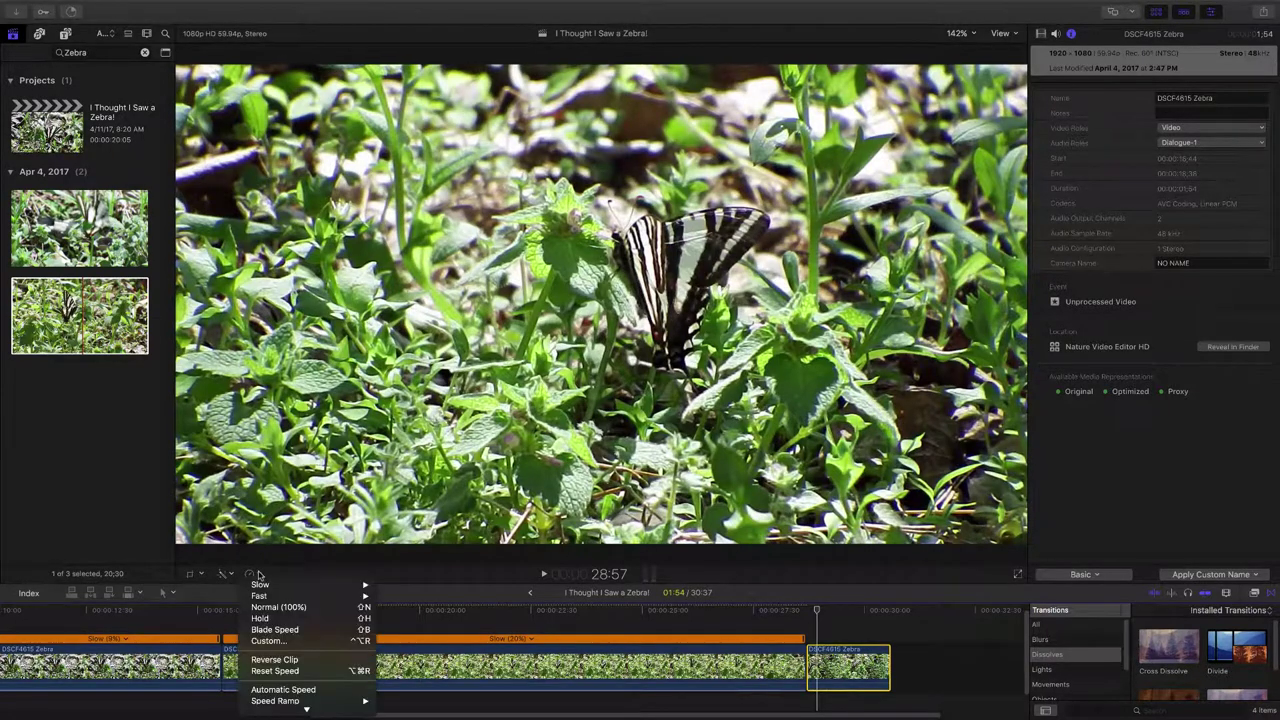
pyautogui.click(268, 641)
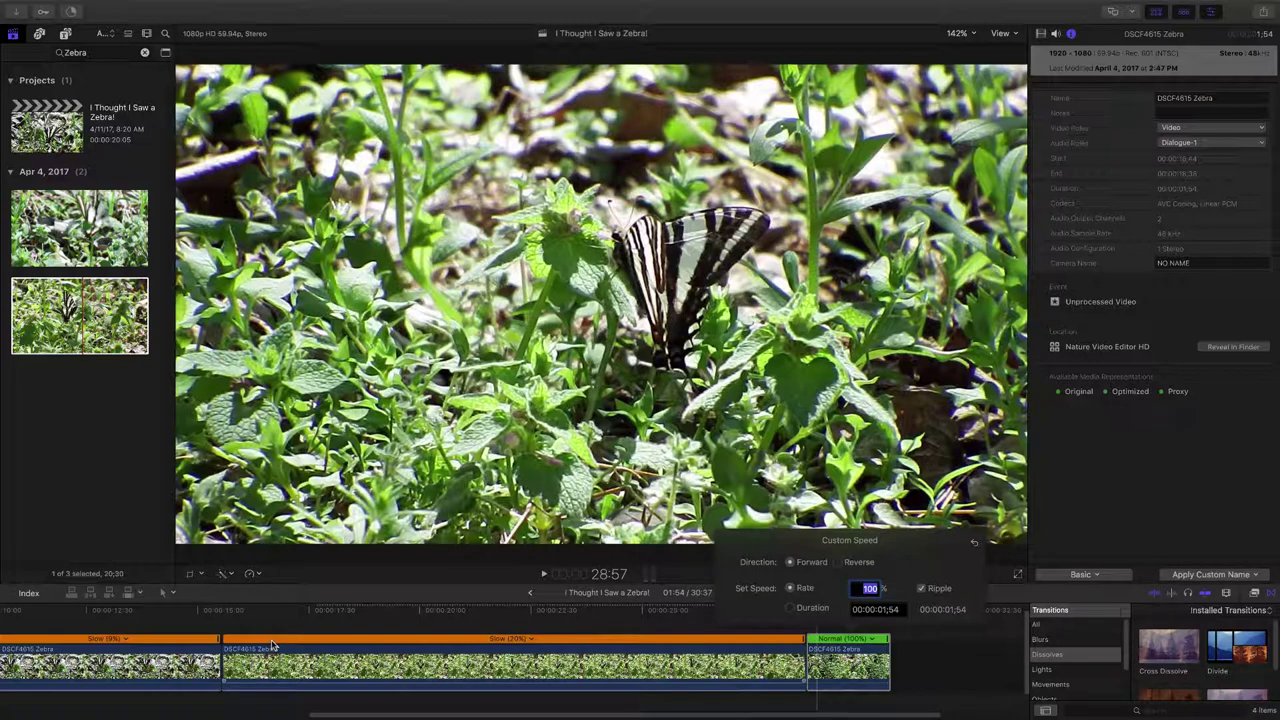
pyautogui.write('20')
pyautogui.press('Return')
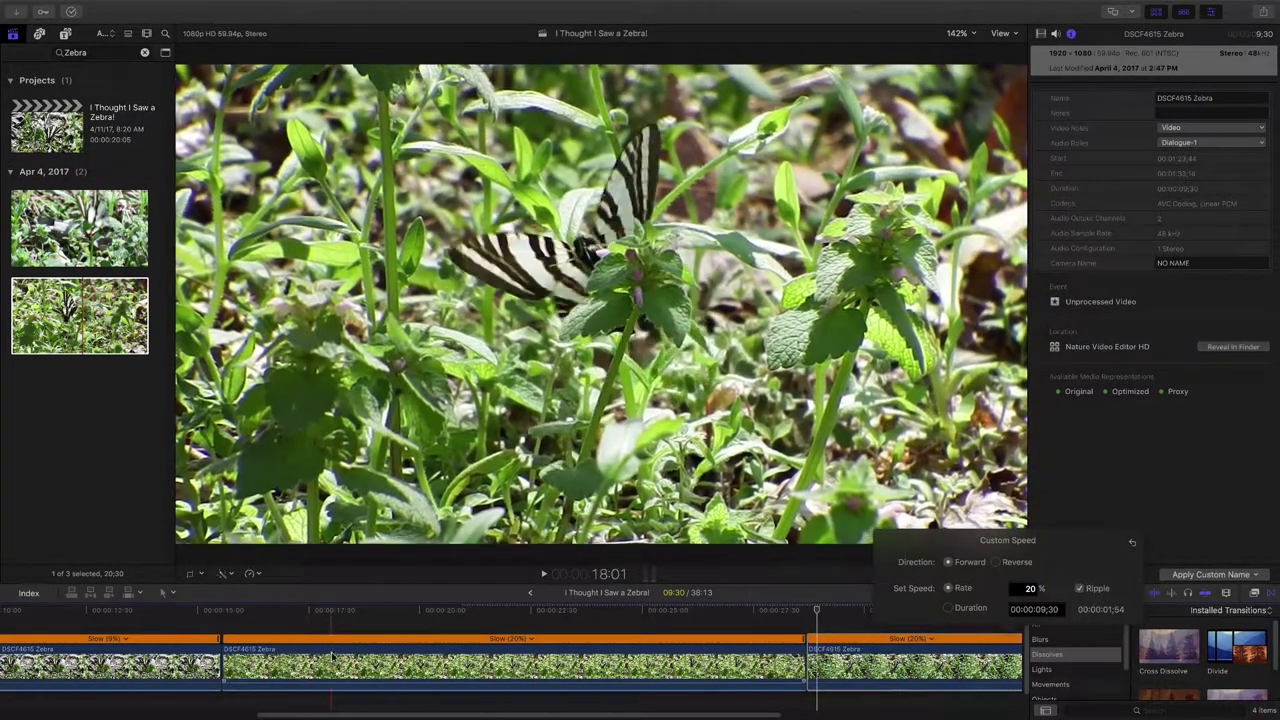
pyautogui.click(339, 628)
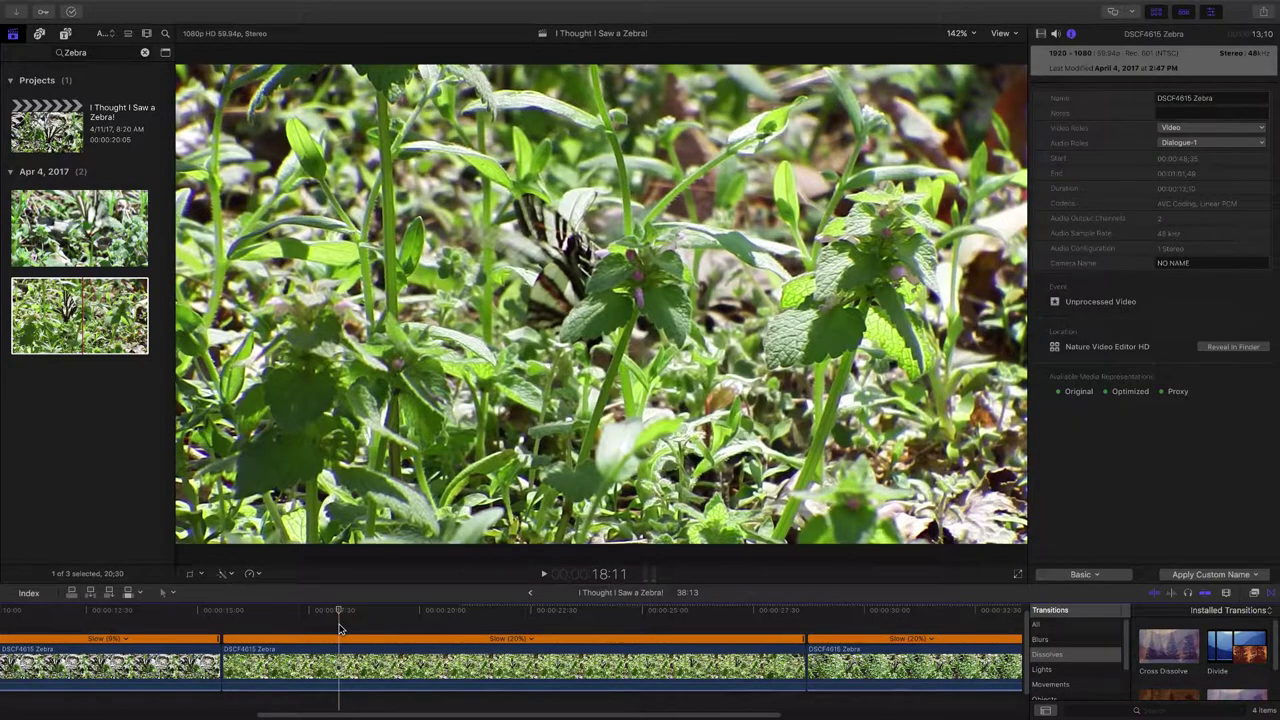
pyautogui.hotkey('shift', 'z')
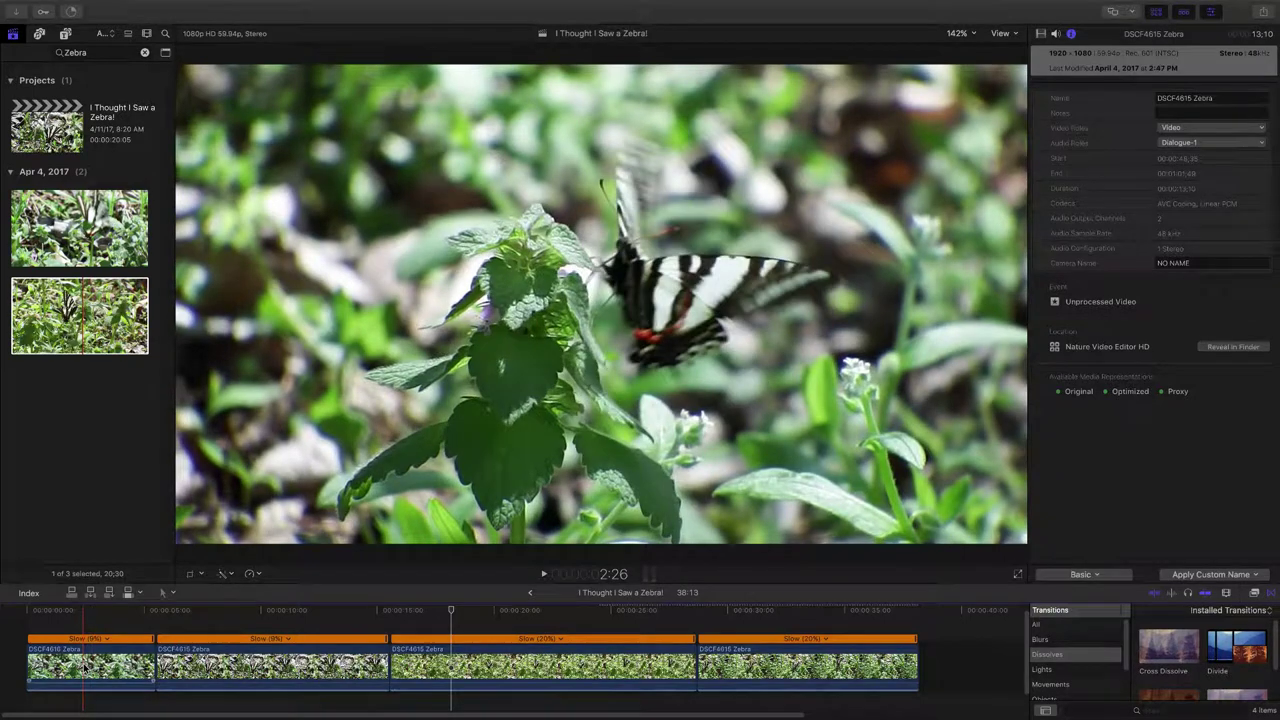
# Commit a 20% custom speed on the first clip and play back to review it
pyautogui.click(84, 667)
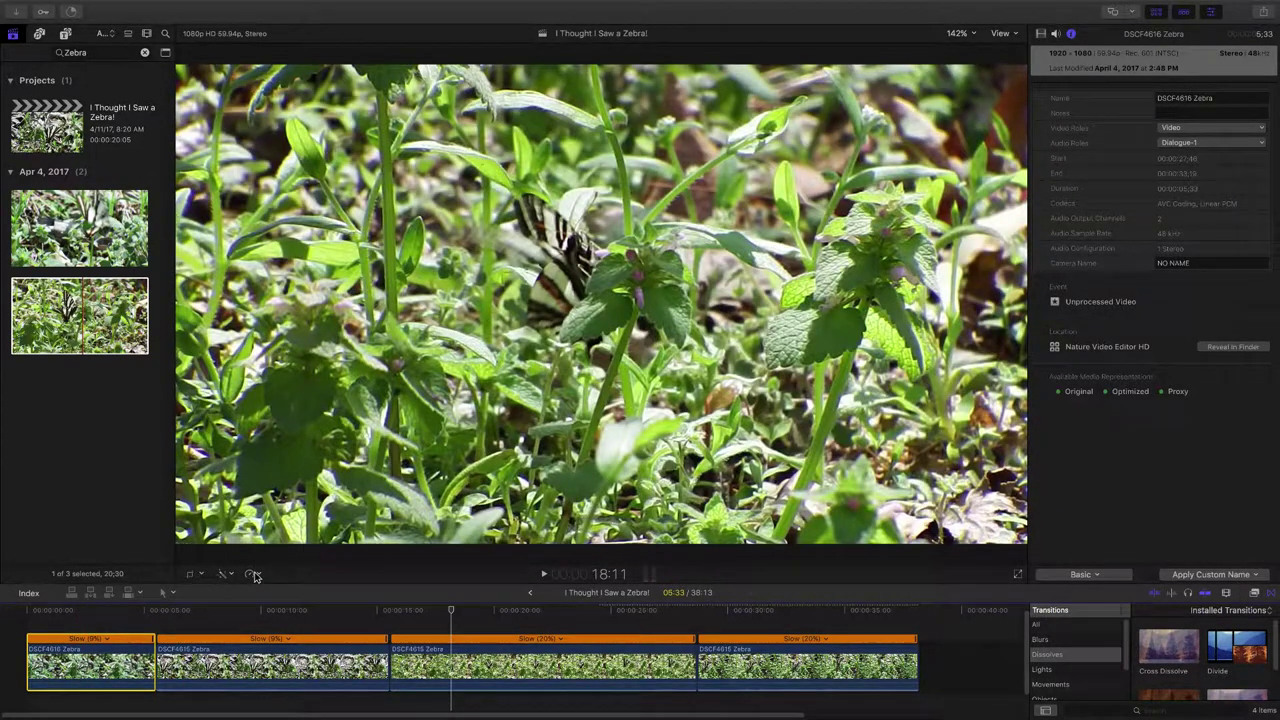
pyautogui.click(253, 575)
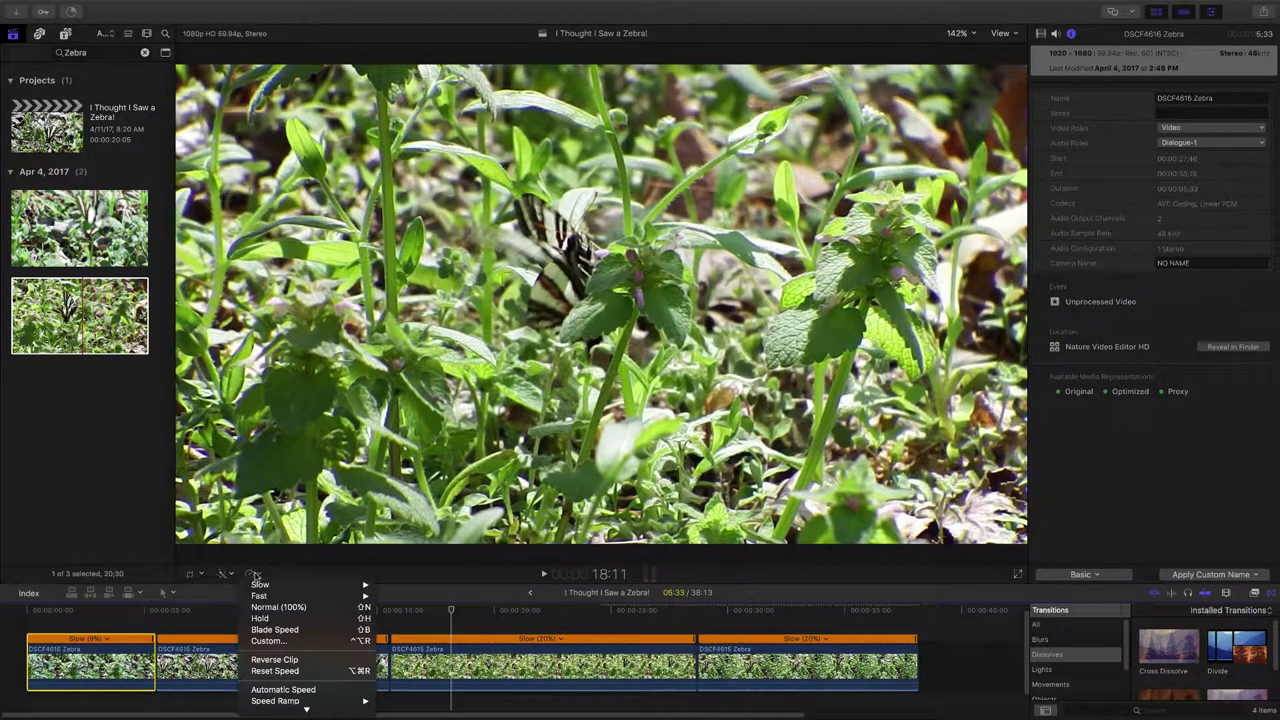
pyautogui.click(280, 641)
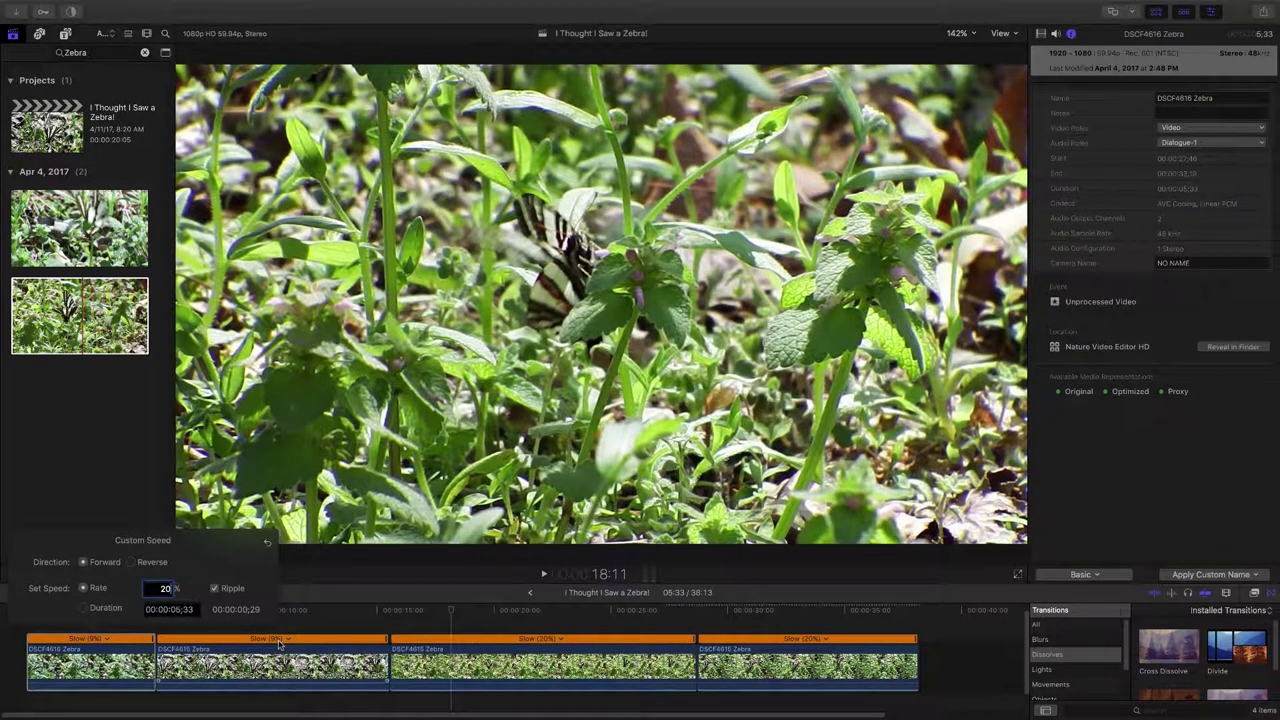
pyautogui.press('Return')
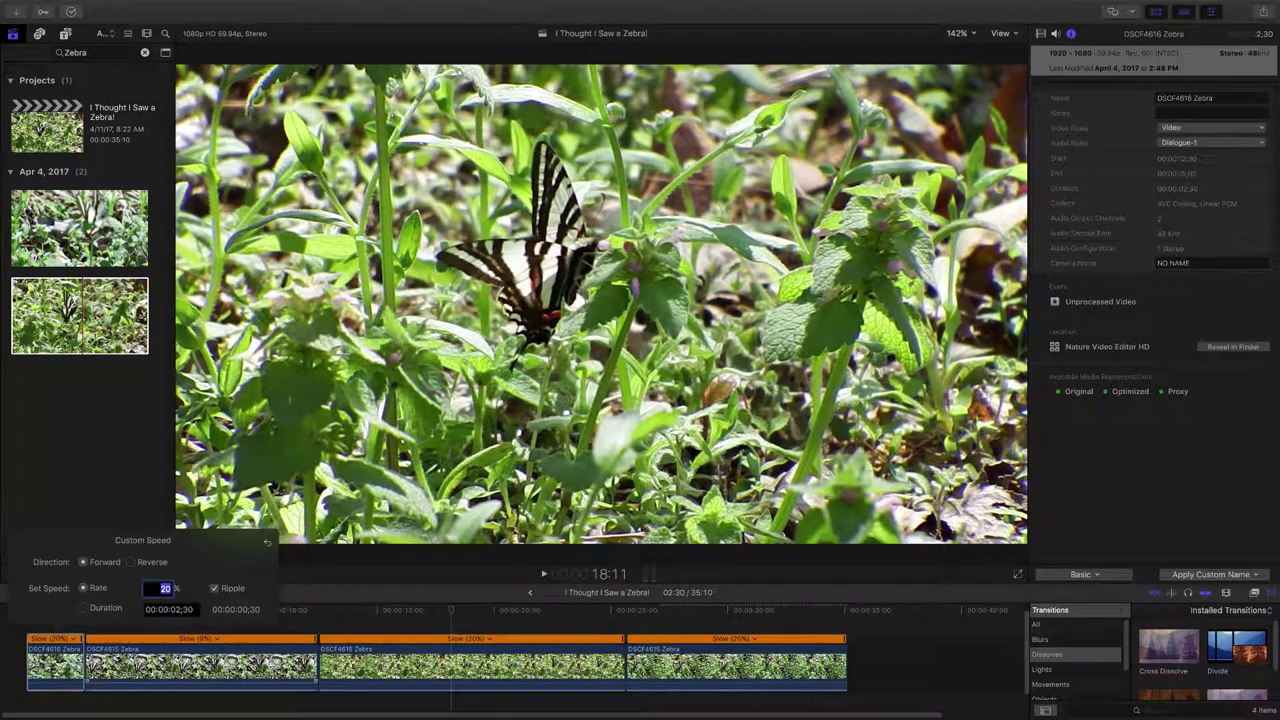
pyautogui.press('space')
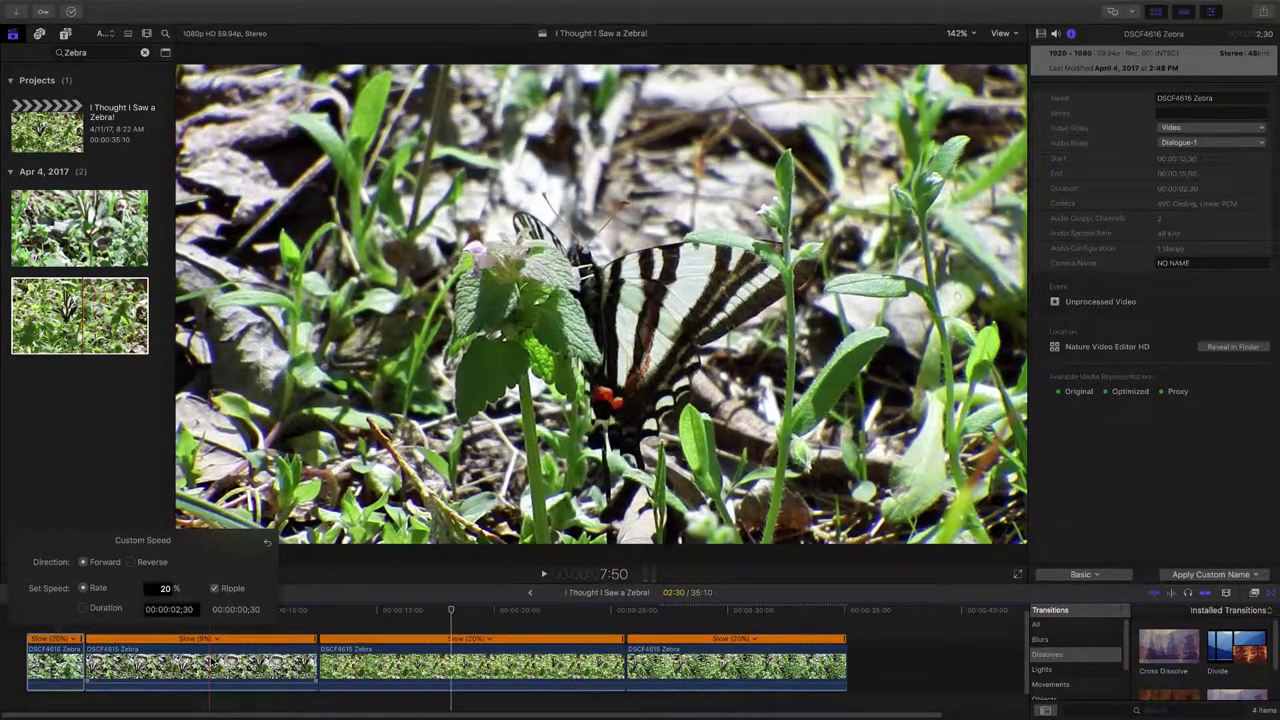
# Change the second clip from 9% to a 20% custom speed
pyautogui.click(210, 662)
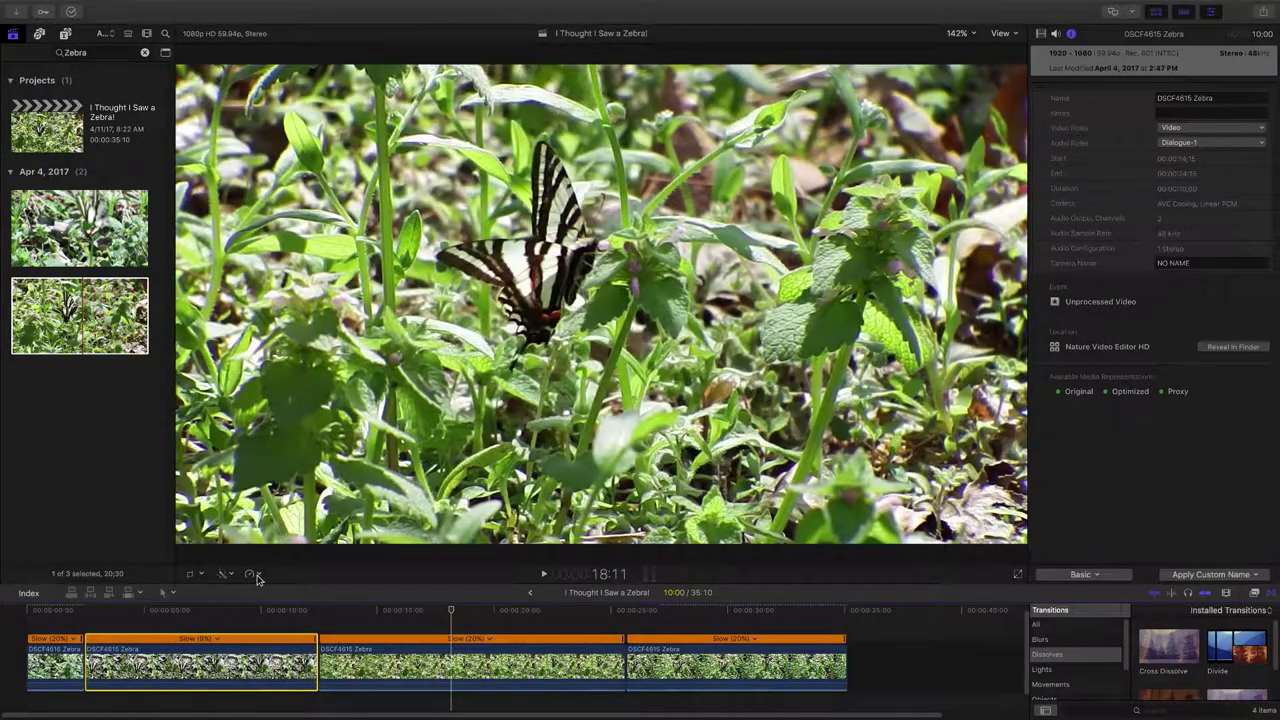
pyautogui.click(257, 577)
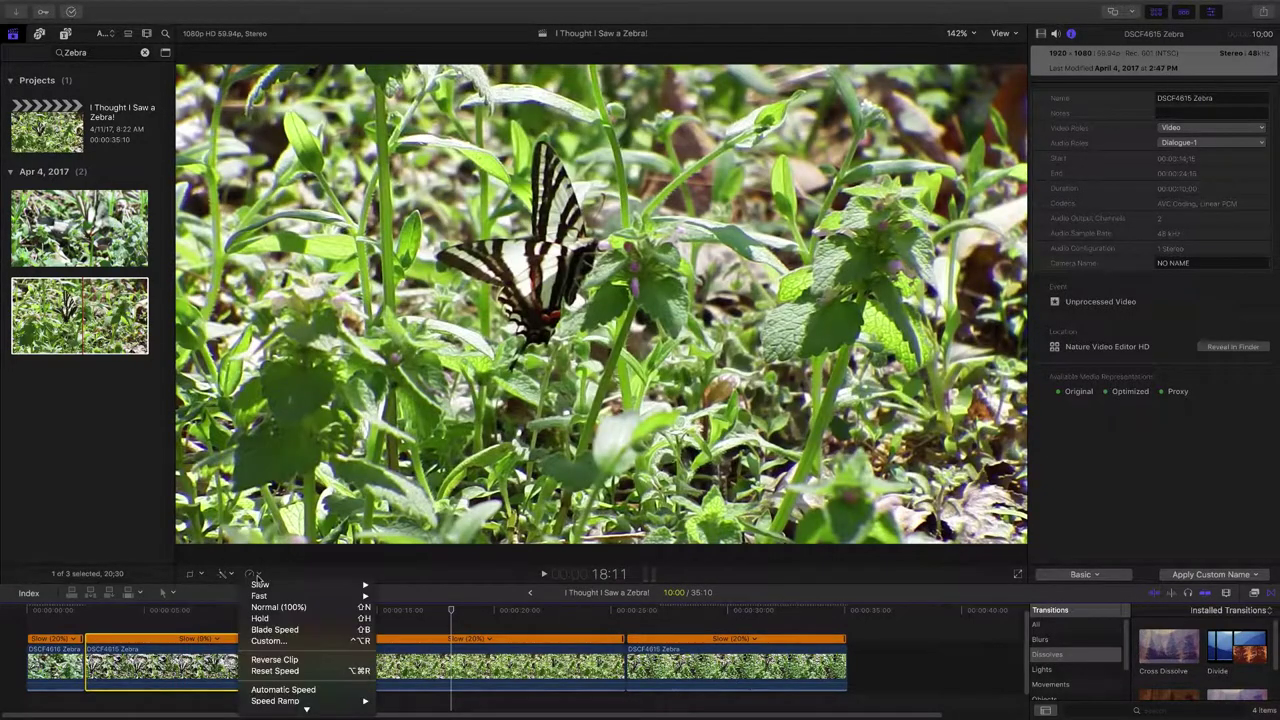
pyautogui.click(268, 641)
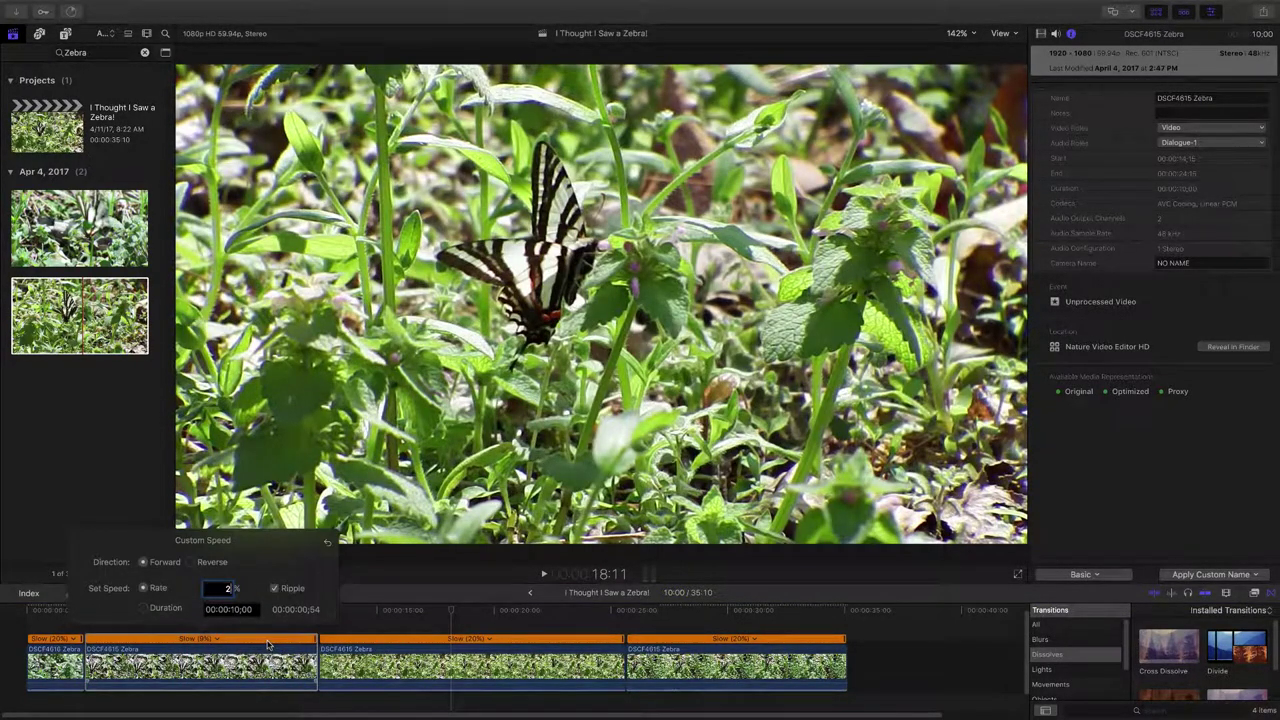
pyautogui.write('20')
pyautogui.press('Return')
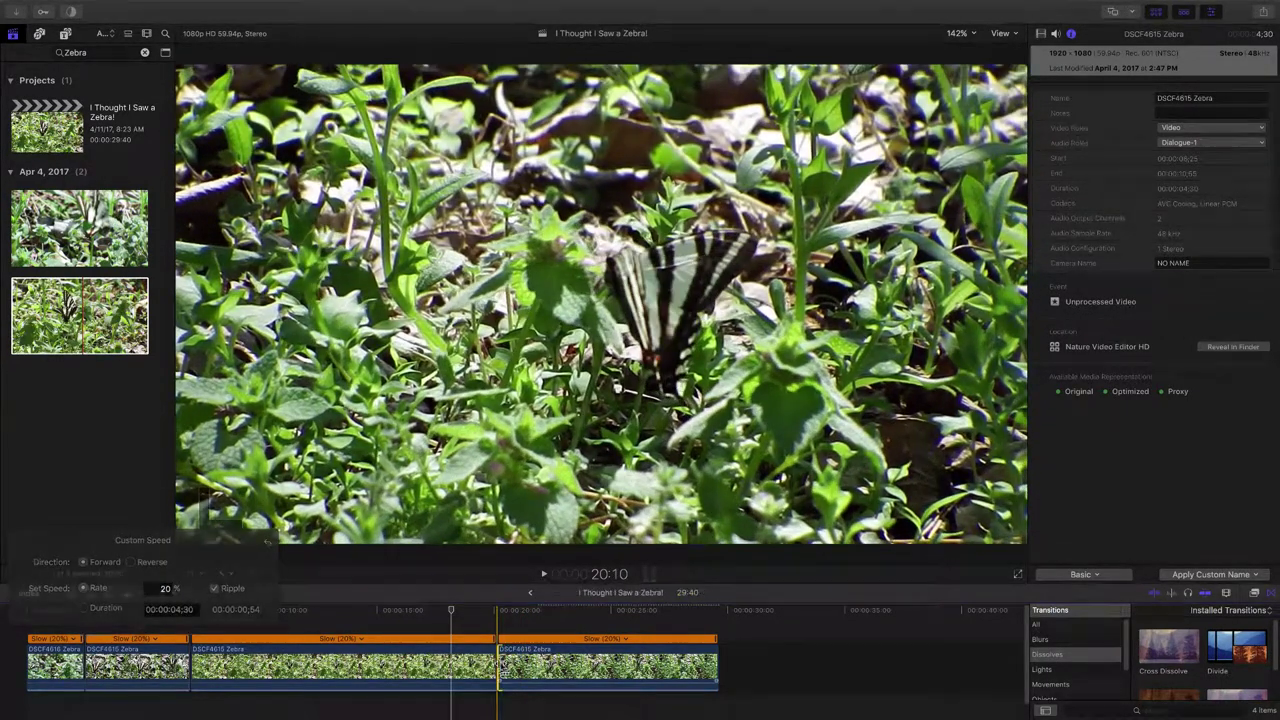
# Drag the edit point between clips three and four, bringing the project to 28:57
pyautogui.moveTo(505, 665)
pyautogui.mouseDown()
pyautogui.moveTo(528, 670)
pyautogui.moveTo(517, 668)
pyautogui.mouseUp()
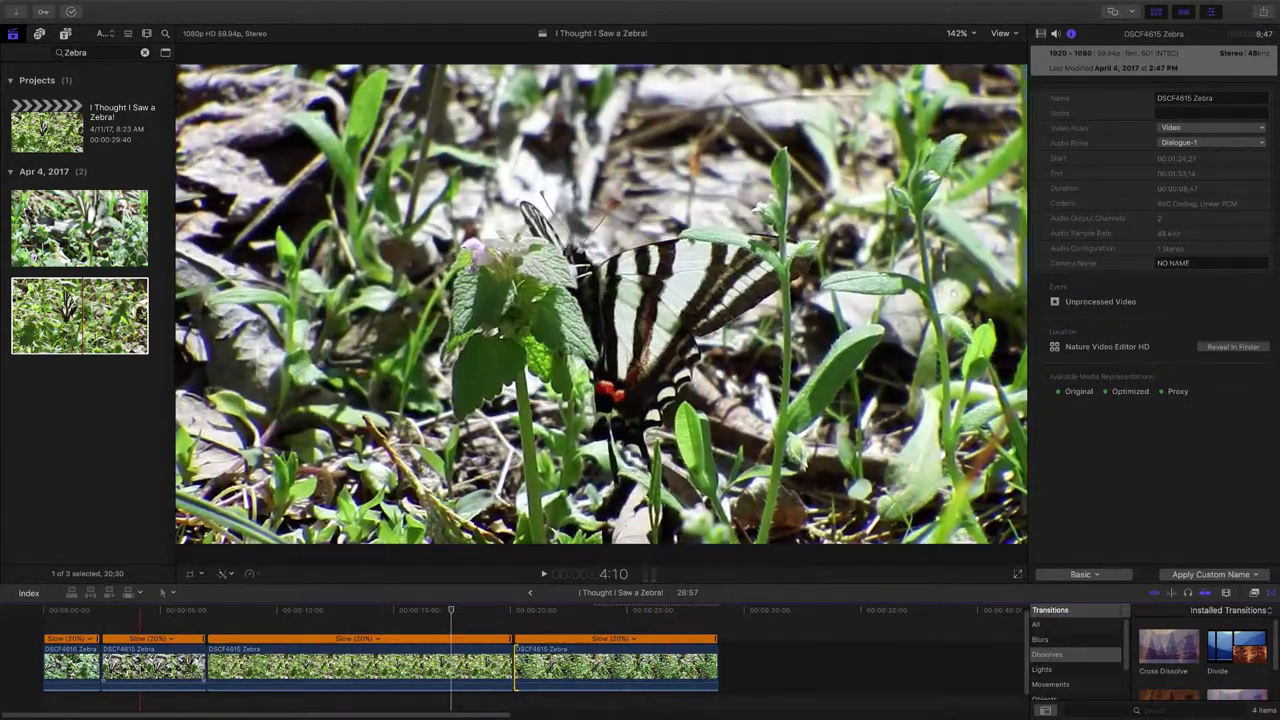
# Give the second clip a 21% custom speed, trimming it to 4:17 and the project to 28:44
pyautogui.click(140, 665)
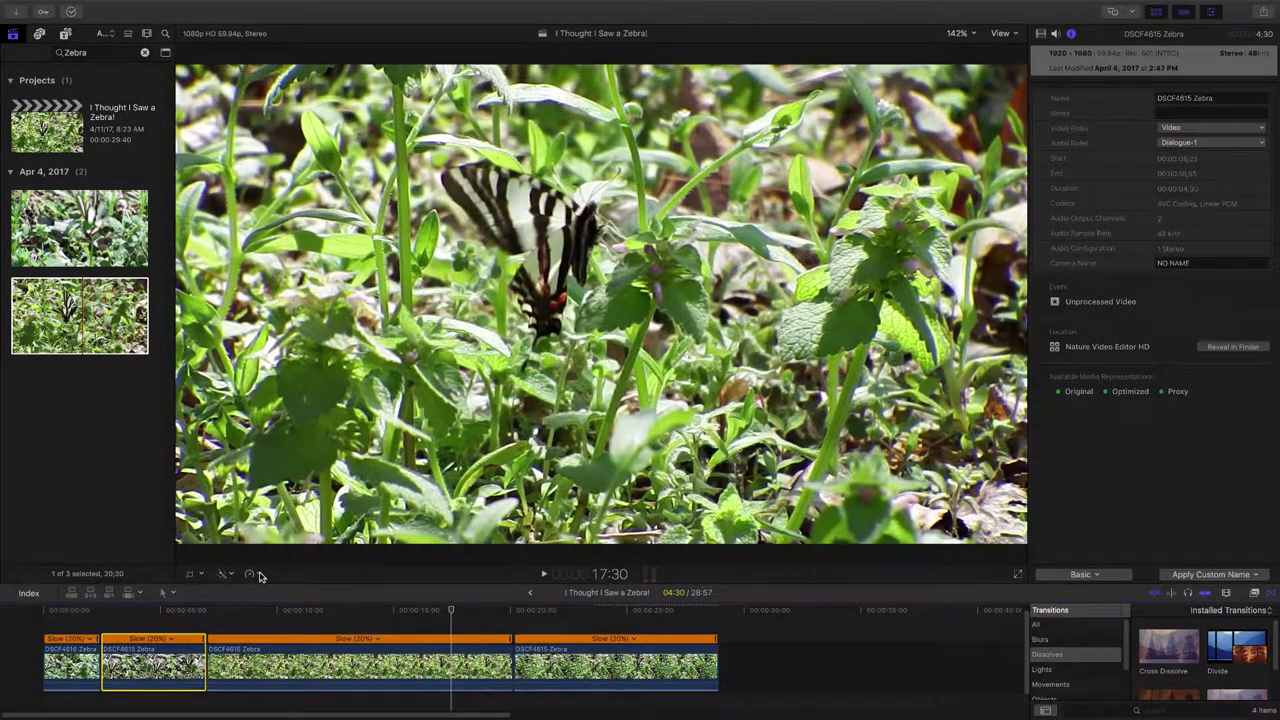
pyautogui.click(251, 574)
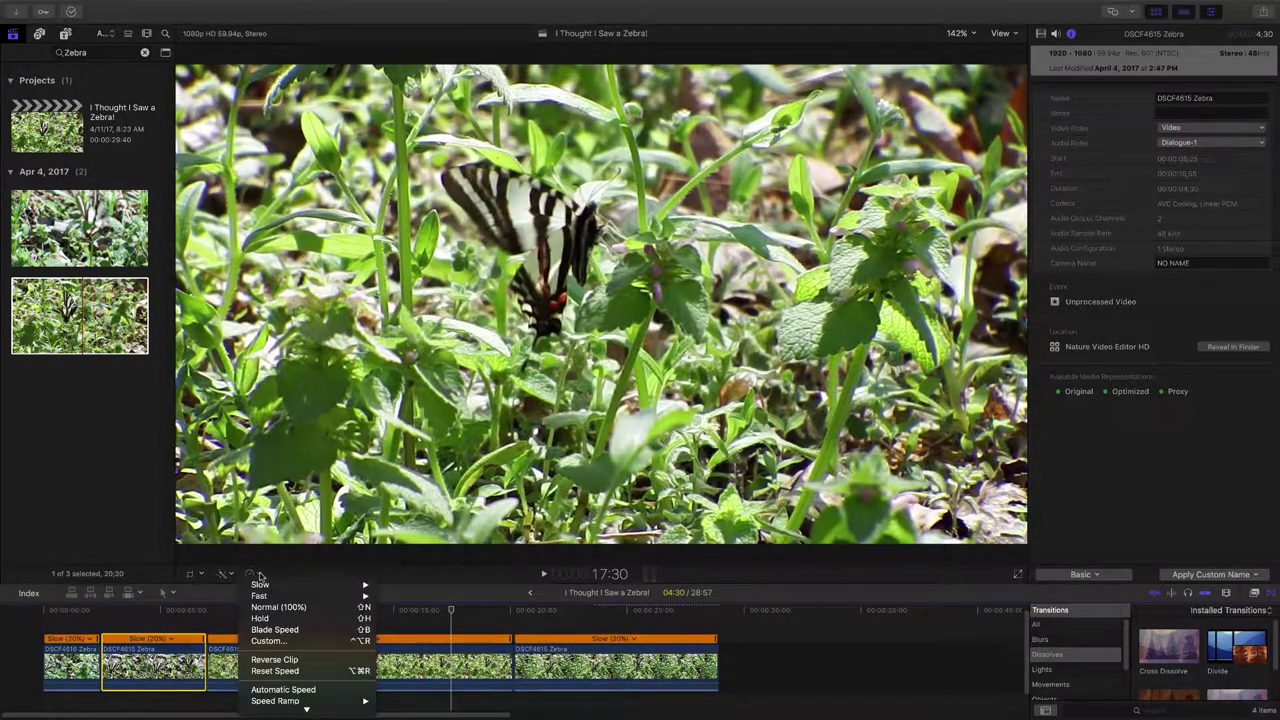
pyautogui.click(275, 670)
pyautogui.hotkey('ctrl', 'alt', 'r')
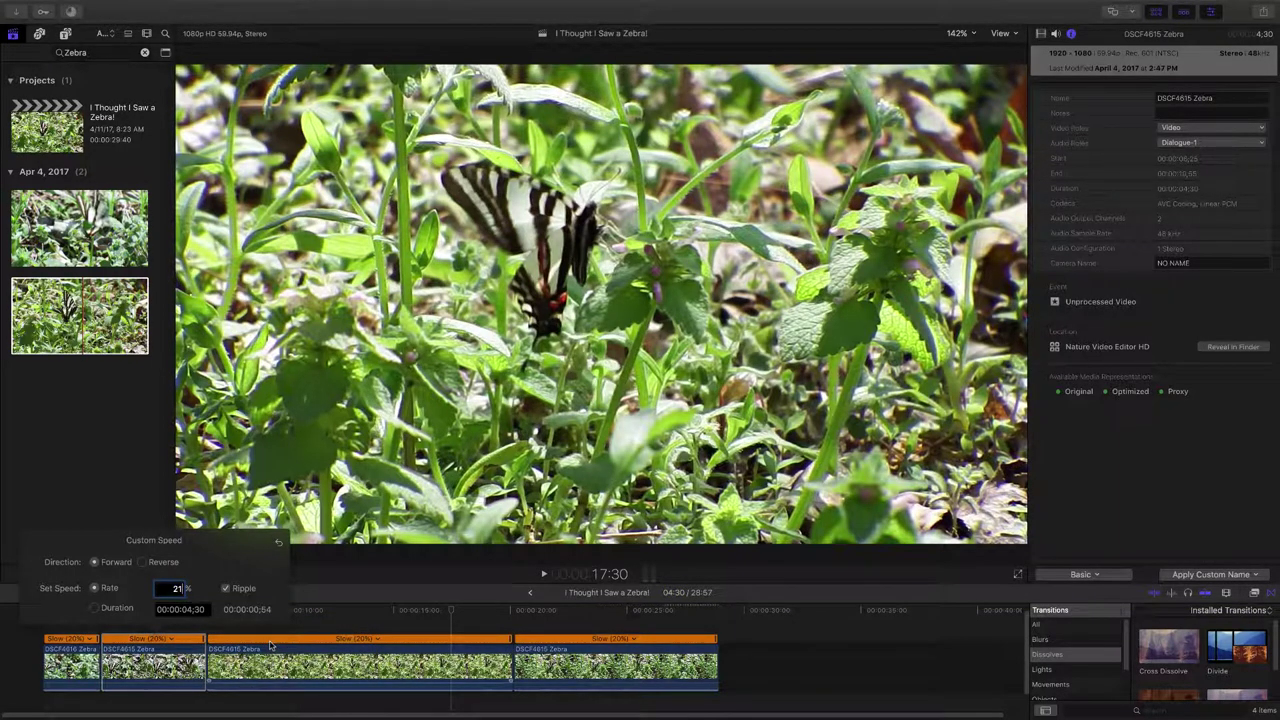
pyautogui.write('21')
pyautogui.press('Return')
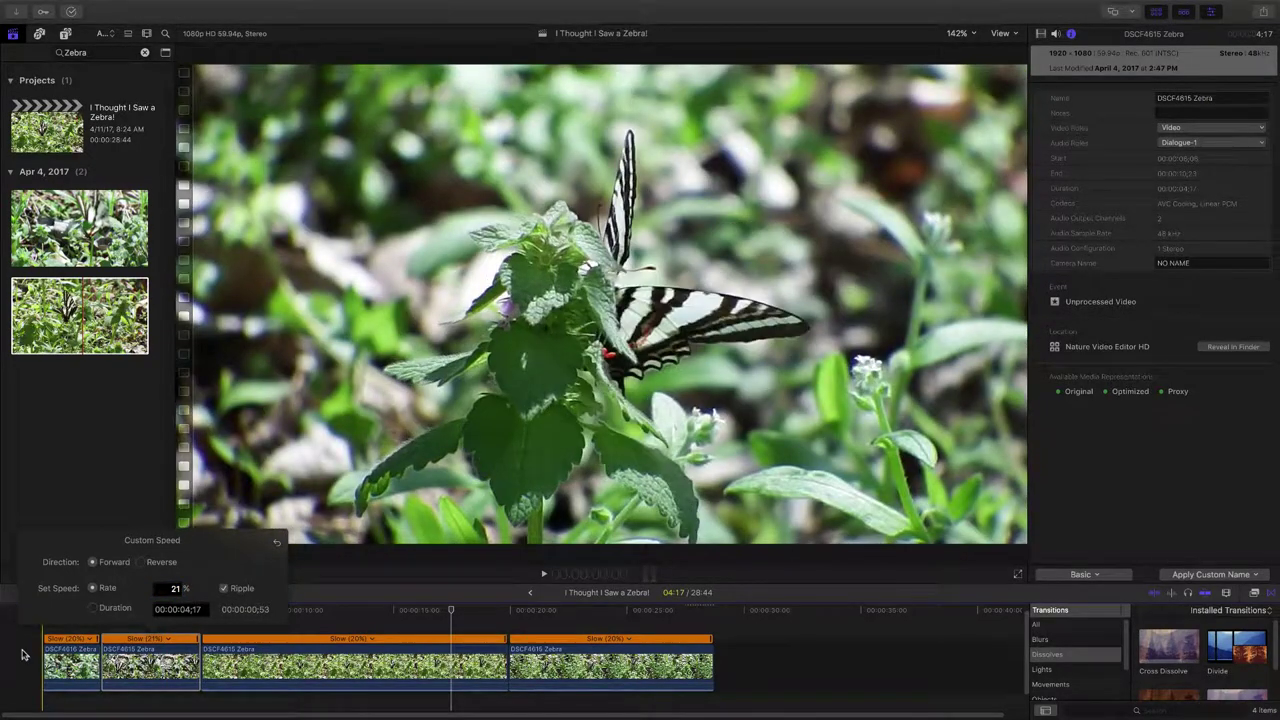
pyautogui.click(22, 655)
pyautogui.click(598, 665)
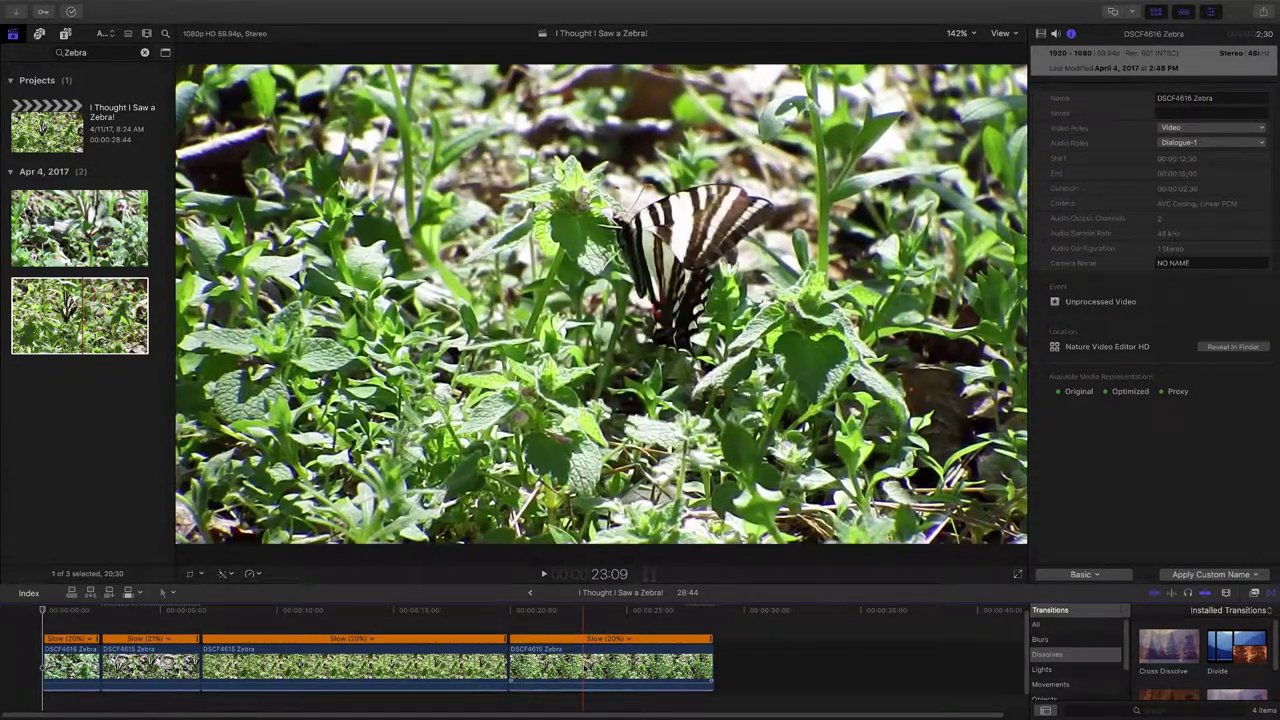
pyautogui.click(583, 663)
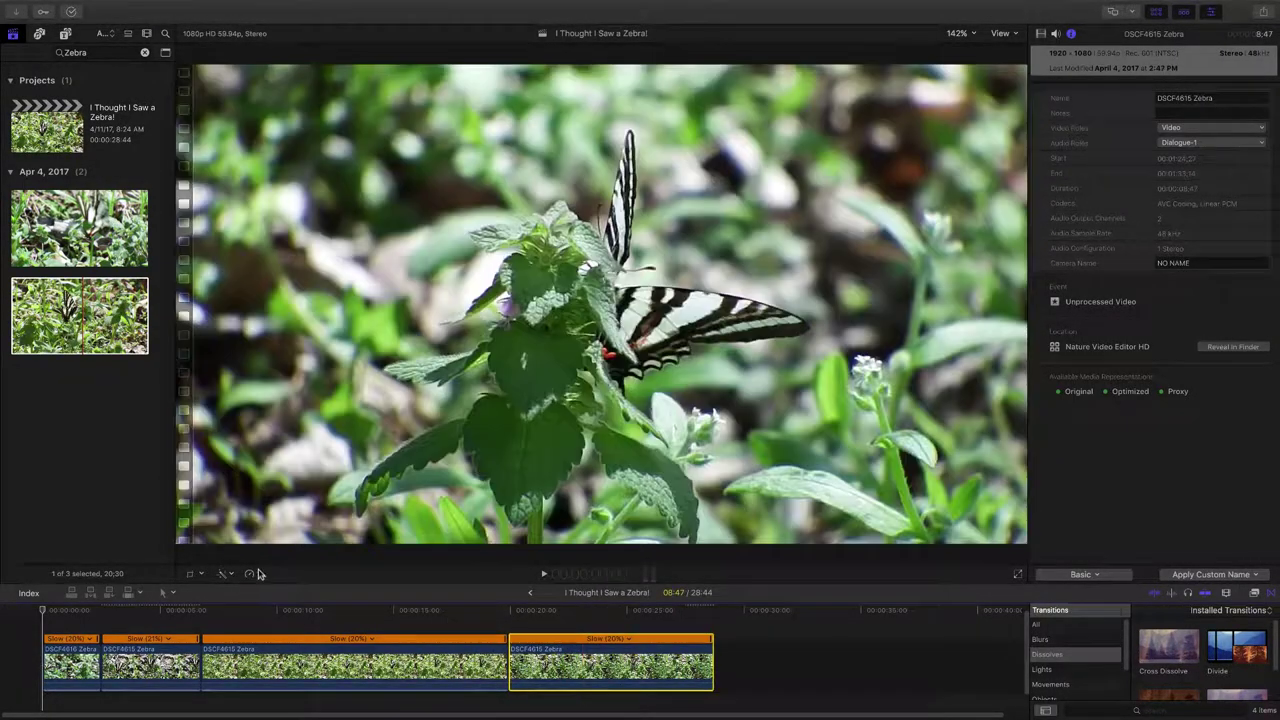
# Apply a 21% custom rate to the selected last clip, then deselect it
pyautogui.click(258, 574)
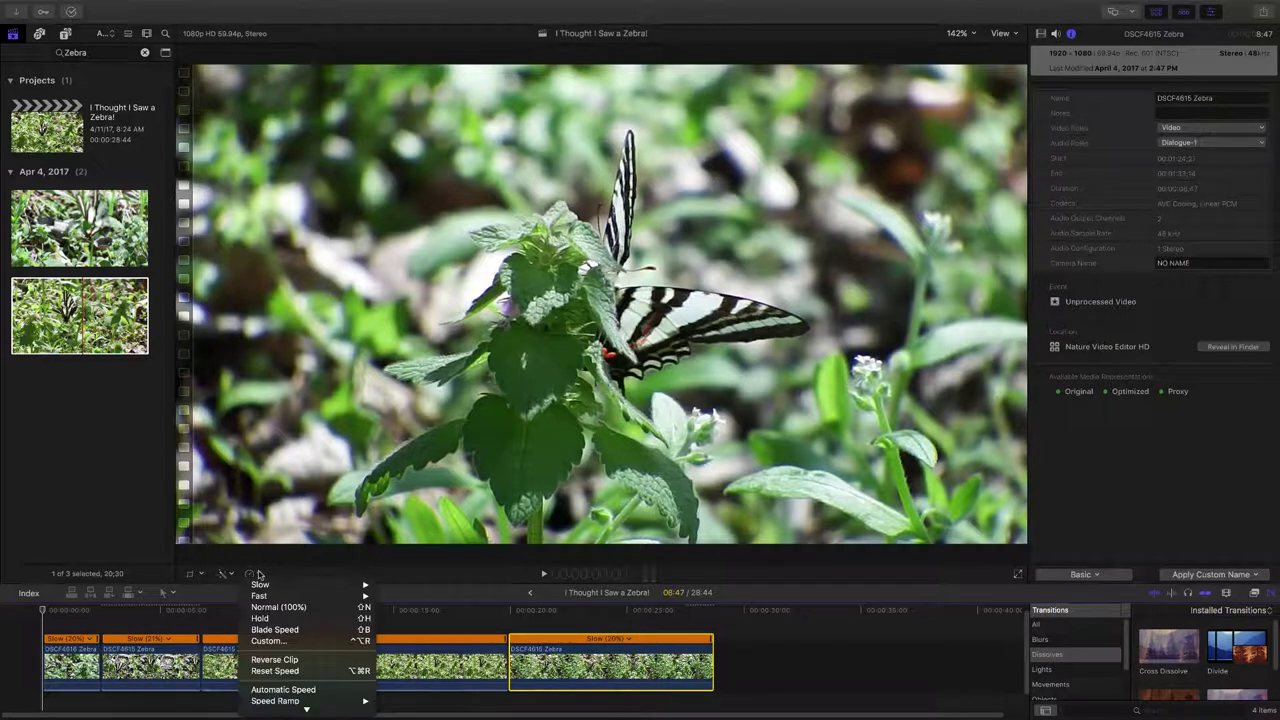
pyautogui.click(267, 641)
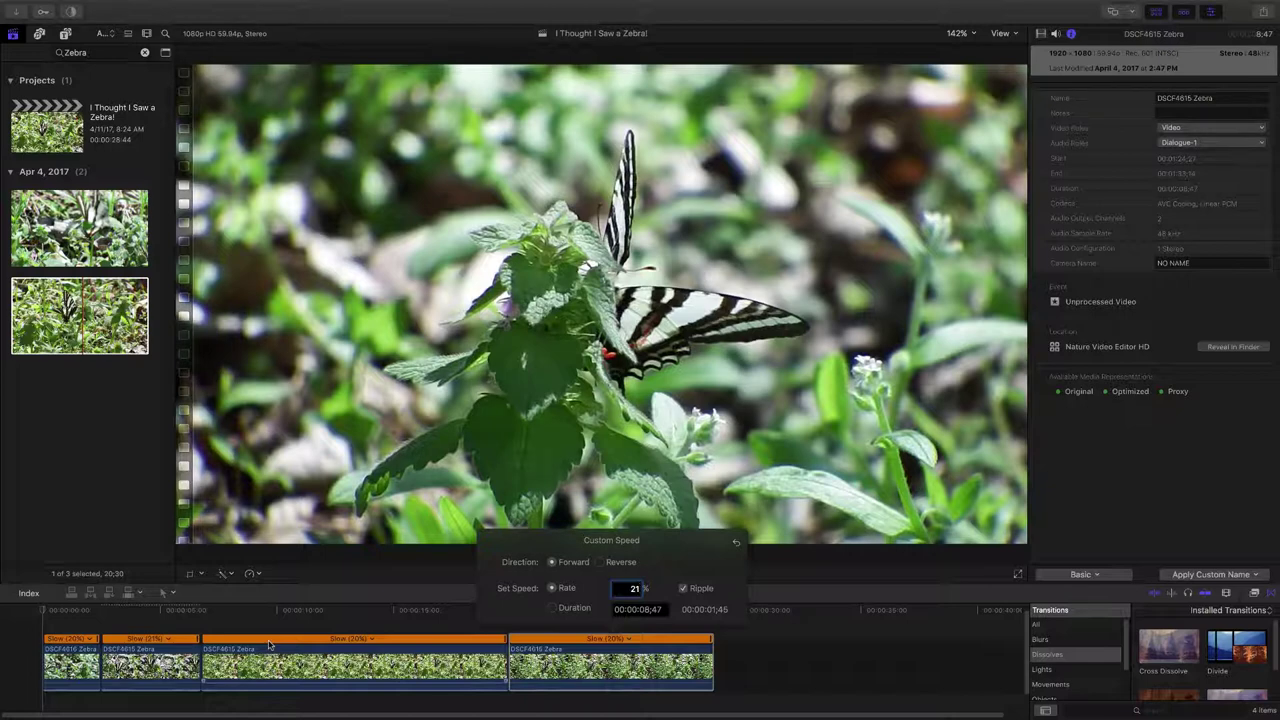
pyautogui.press('Return')
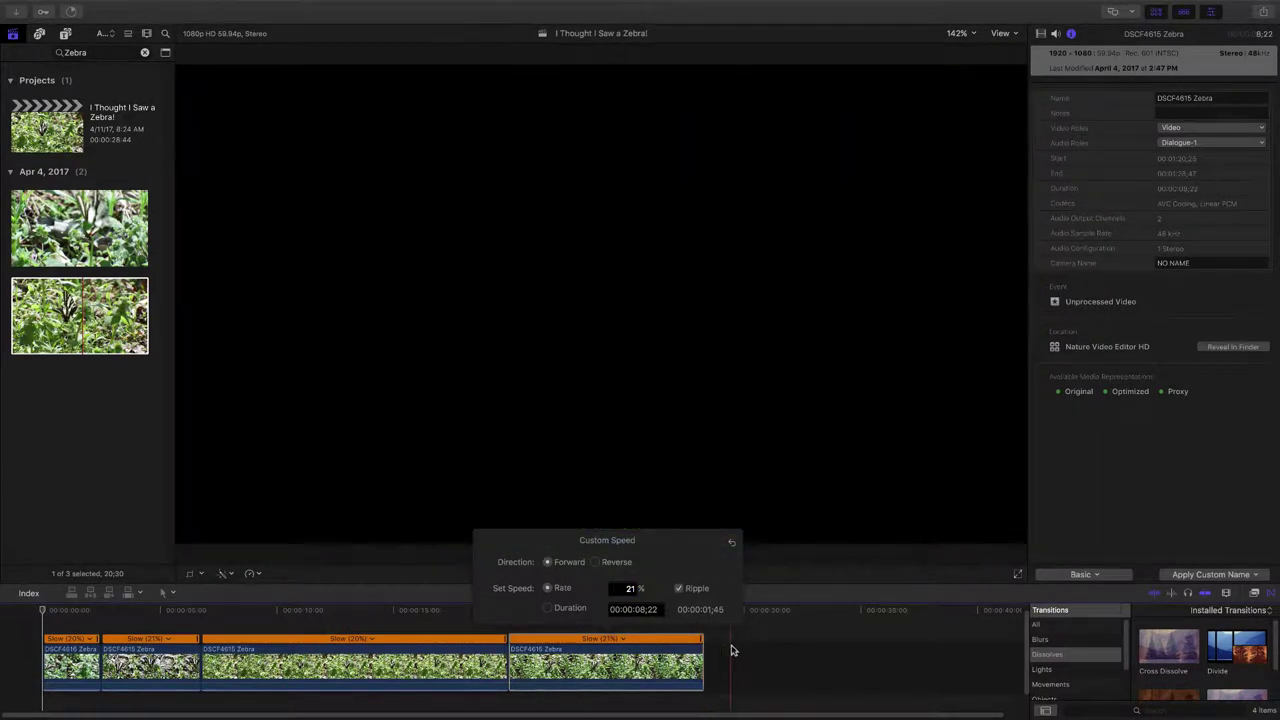
pyautogui.click(730, 652)
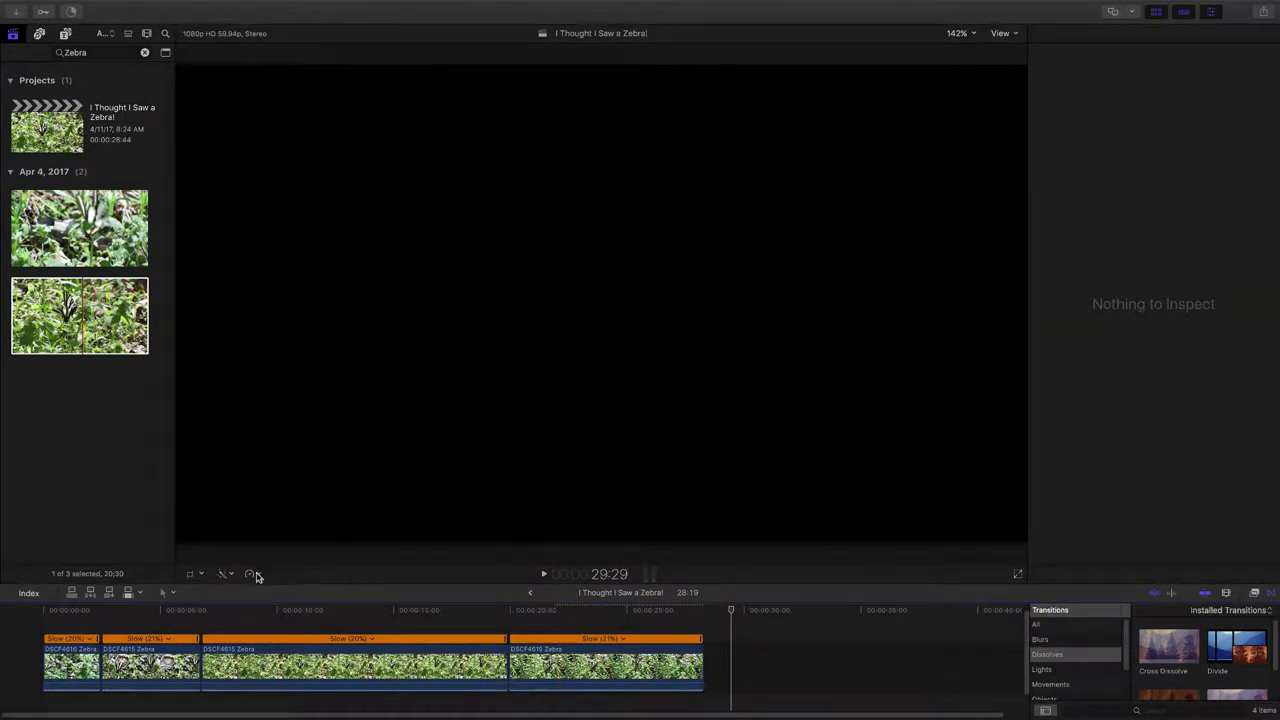
# Open and dismiss the last clip's Custom Speed settings without changing its rate
pyautogui.click(256, 576)
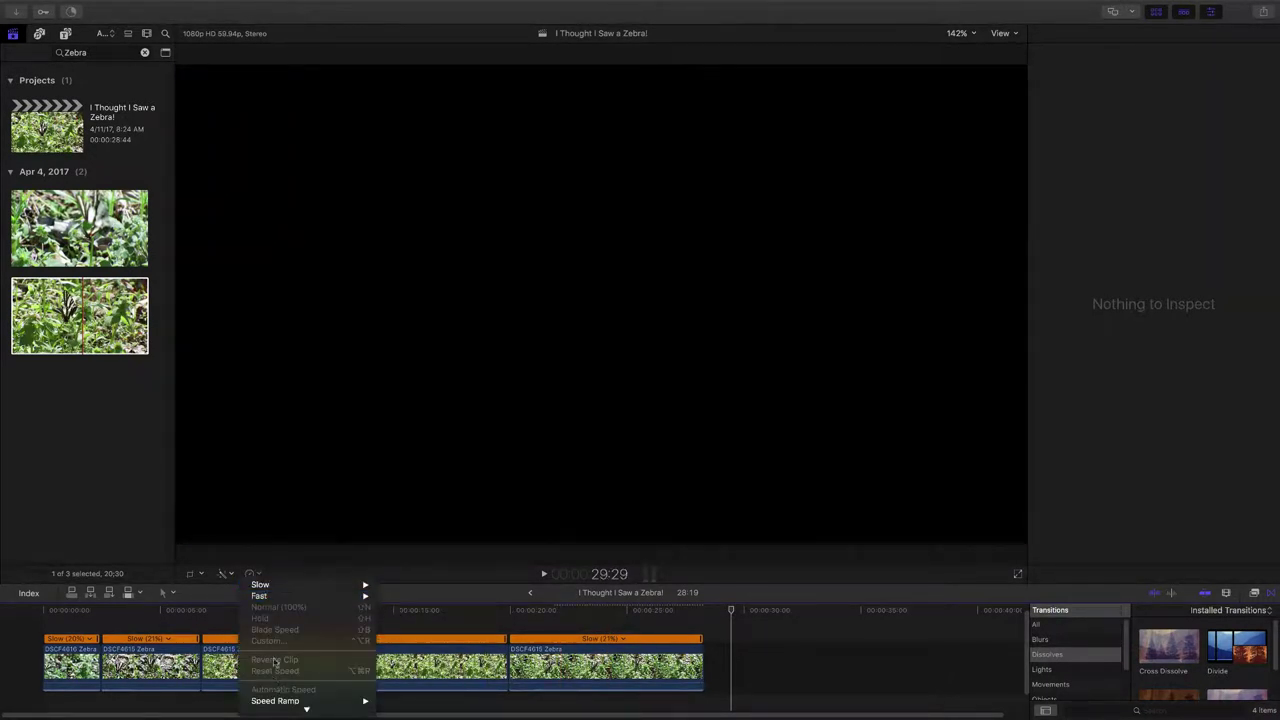
pyautogui.moveTo(298, 595)
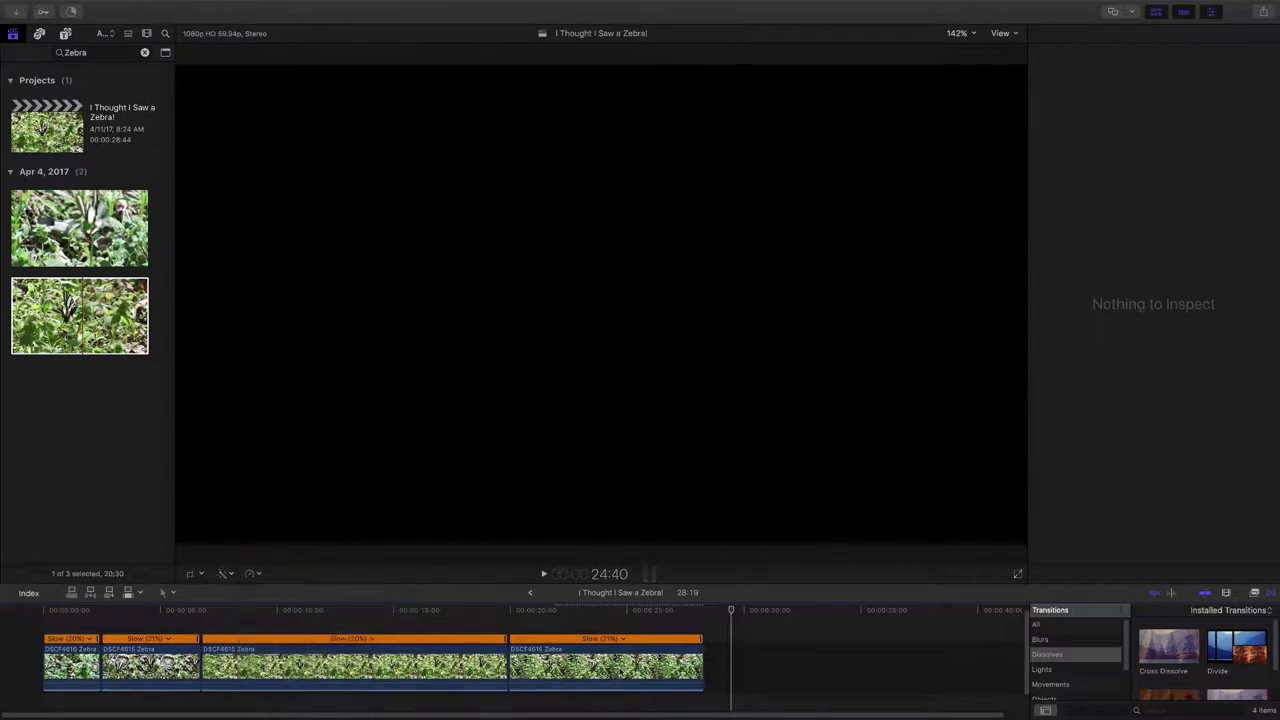
pyautogui.click(610, 638)
pyautogui.click(605, 665)
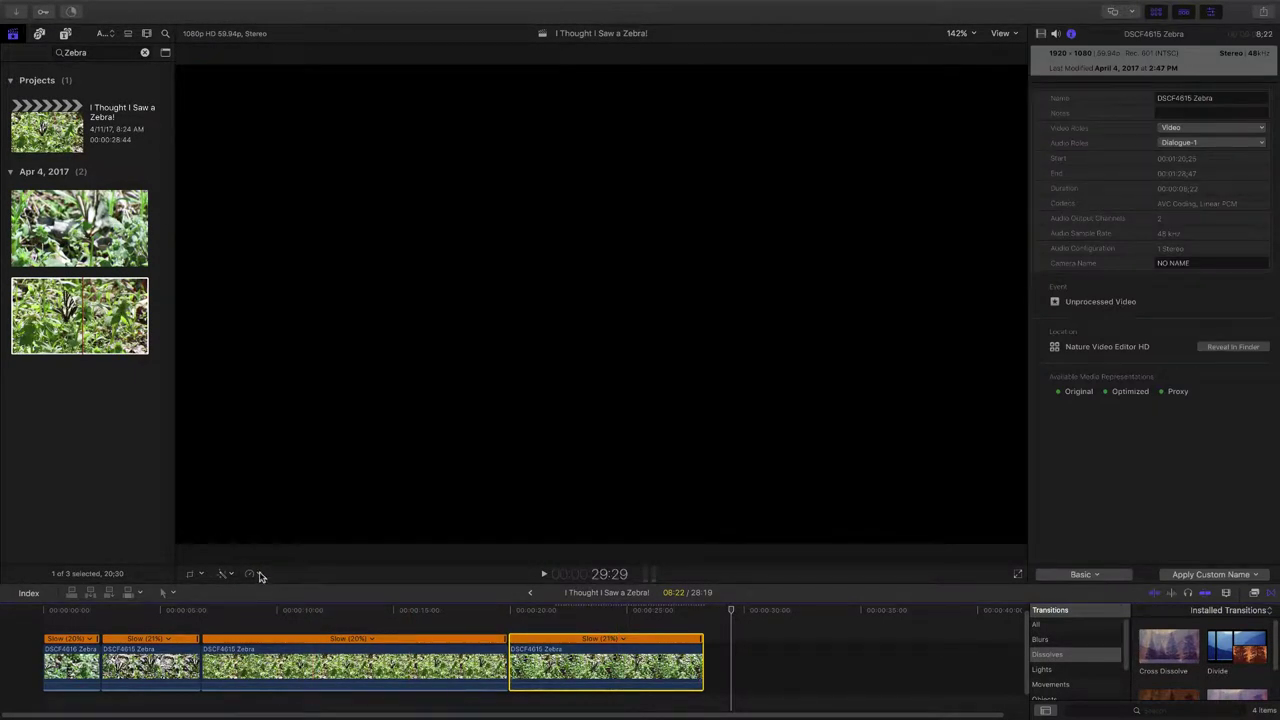
pyautogui.click(259, 576)
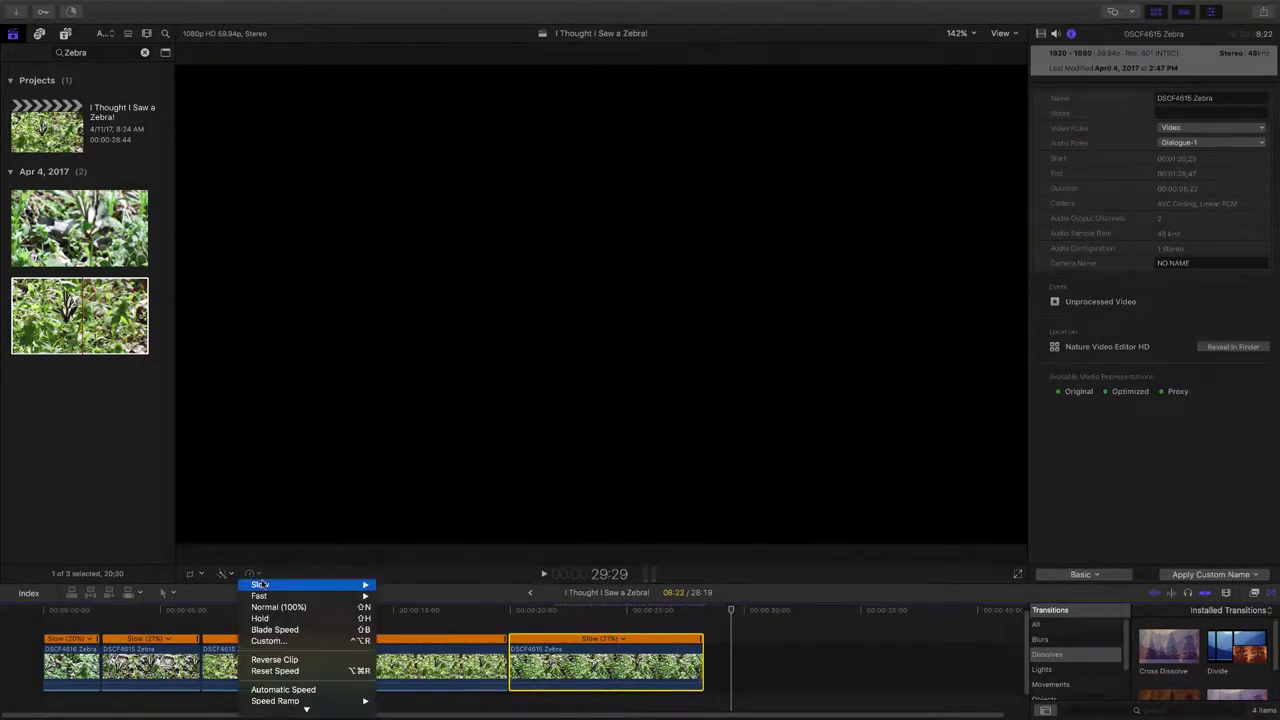
pyautogui.click(268, 641)
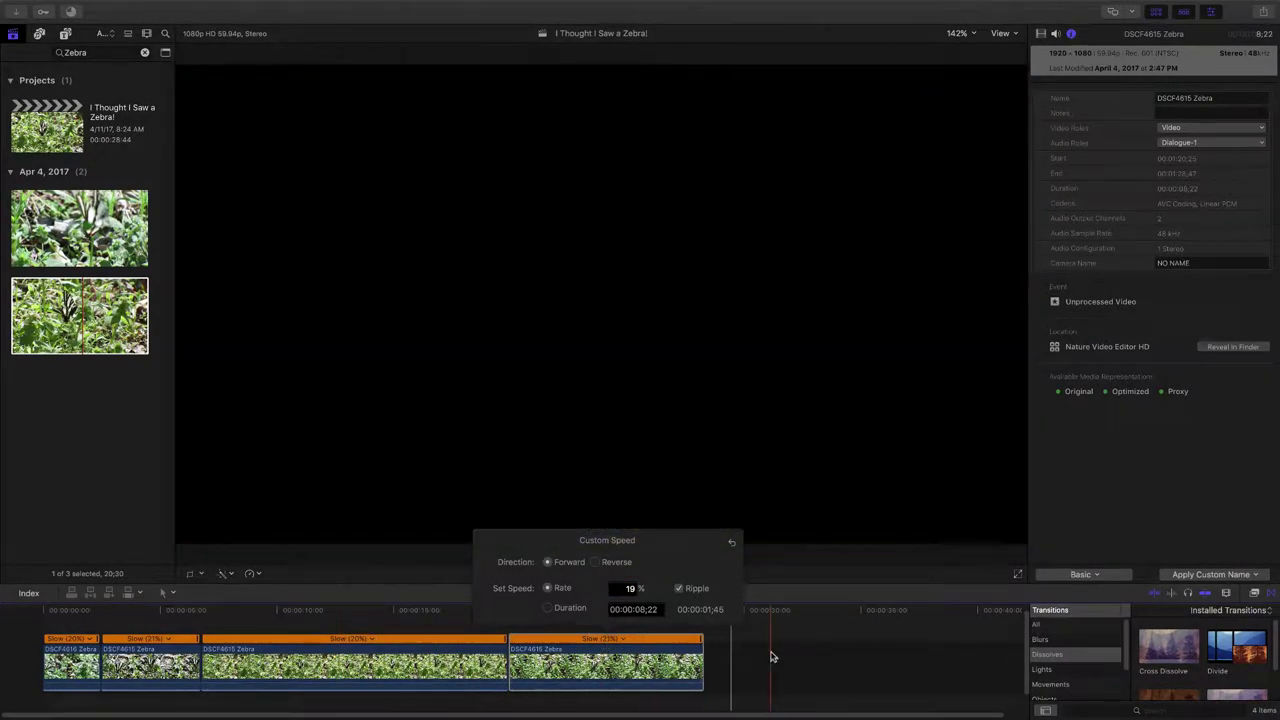
pyautogui.click(771, 651)
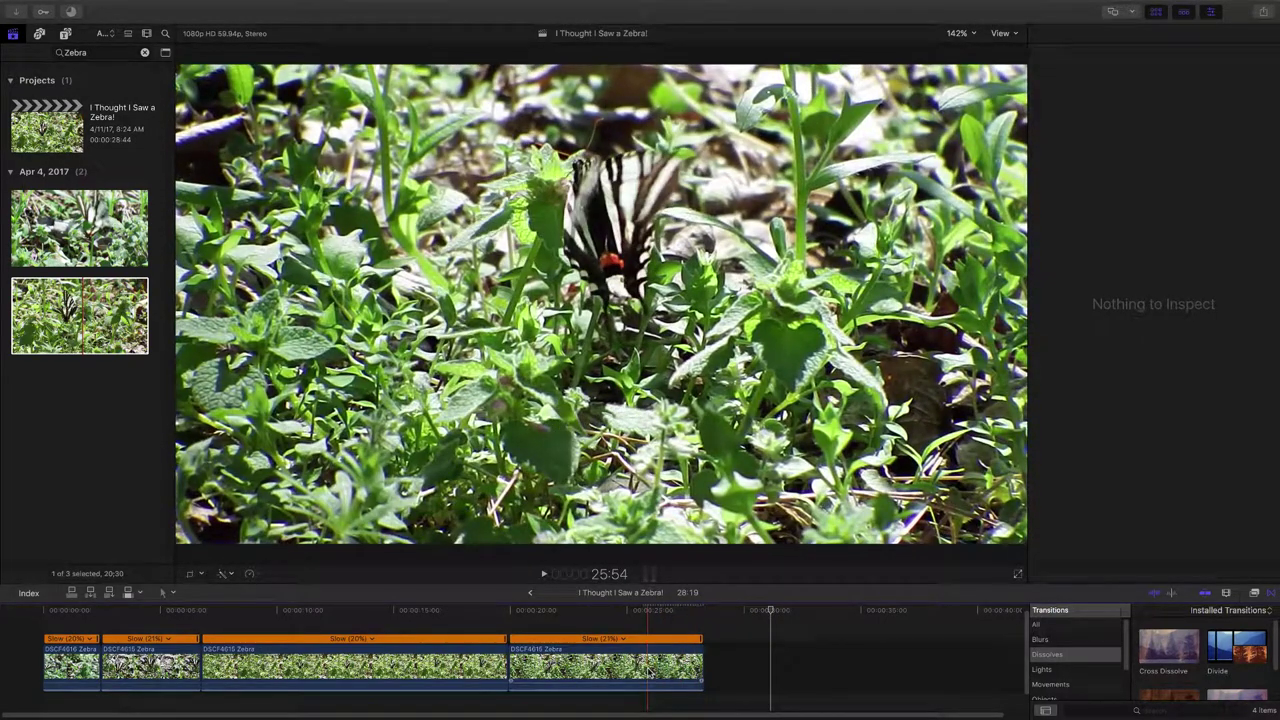
# Set the last clip's custom speed to 19%, lengthening the project to 29:12
pyautogui.click(648, 662)
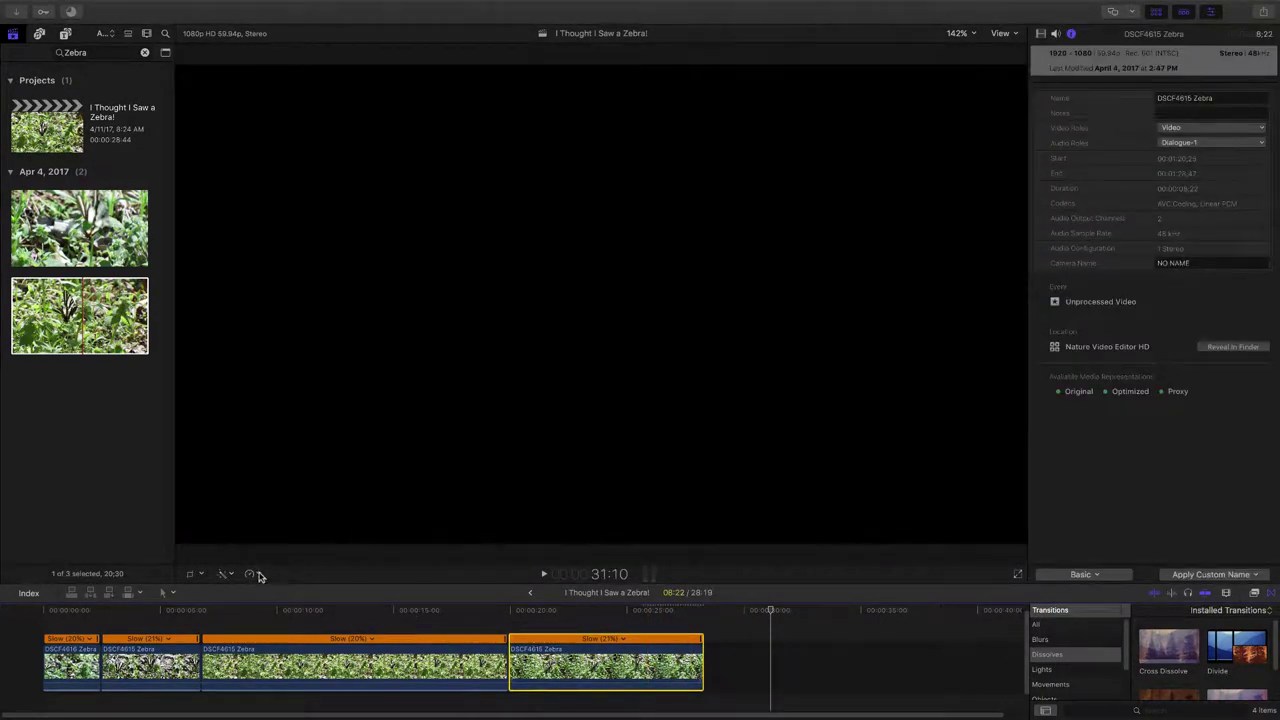
pyautogui.click(258, 576)
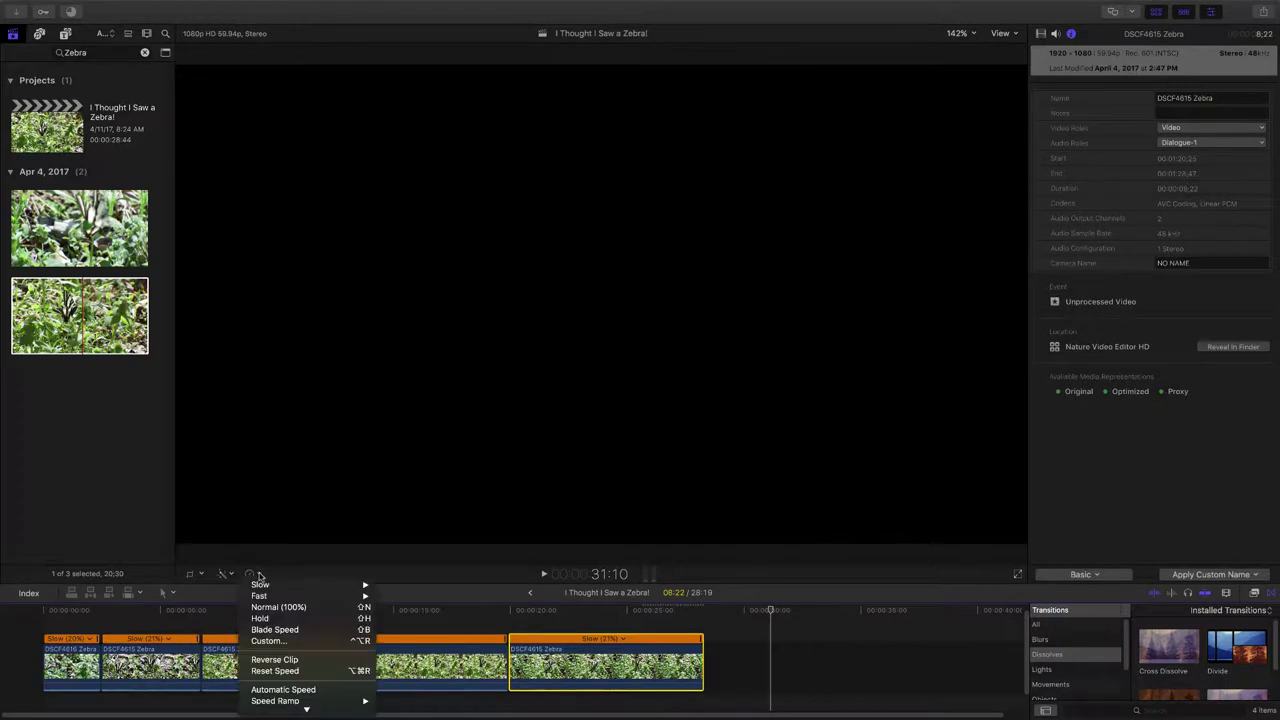
pyautogui.click(267, 642)
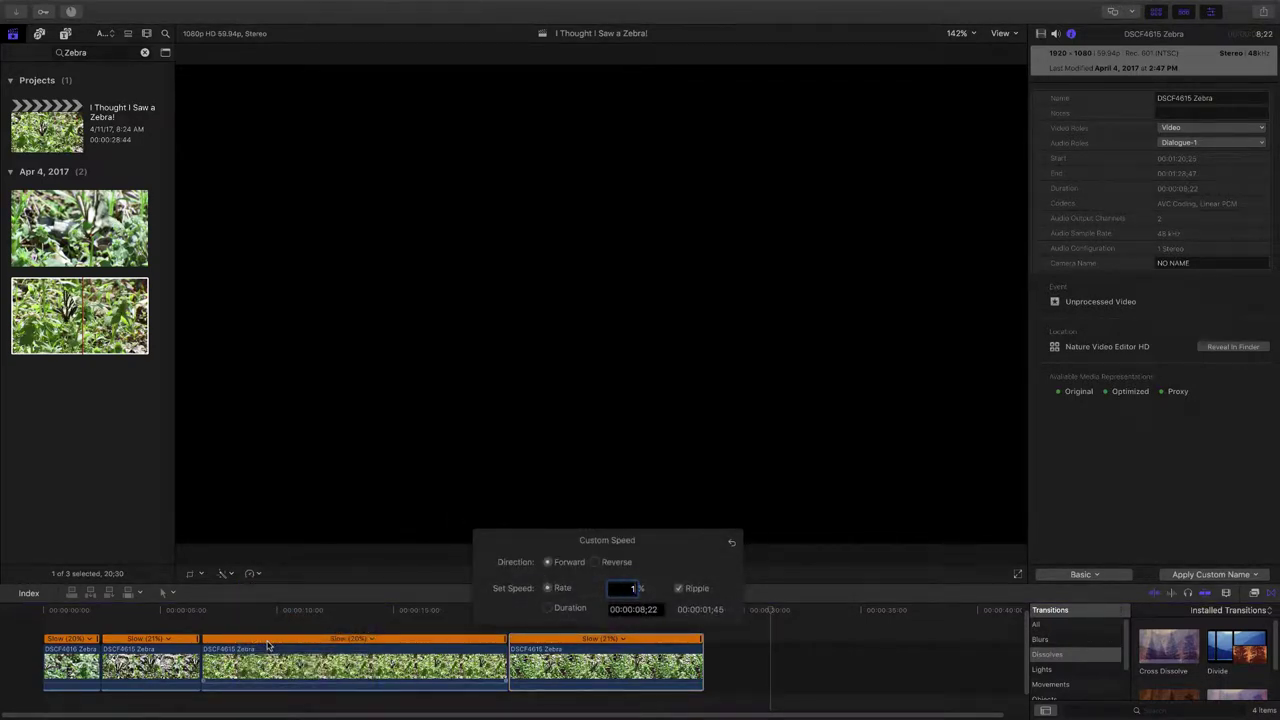
pyautogui.write('19')
pyautogui.press('Return')
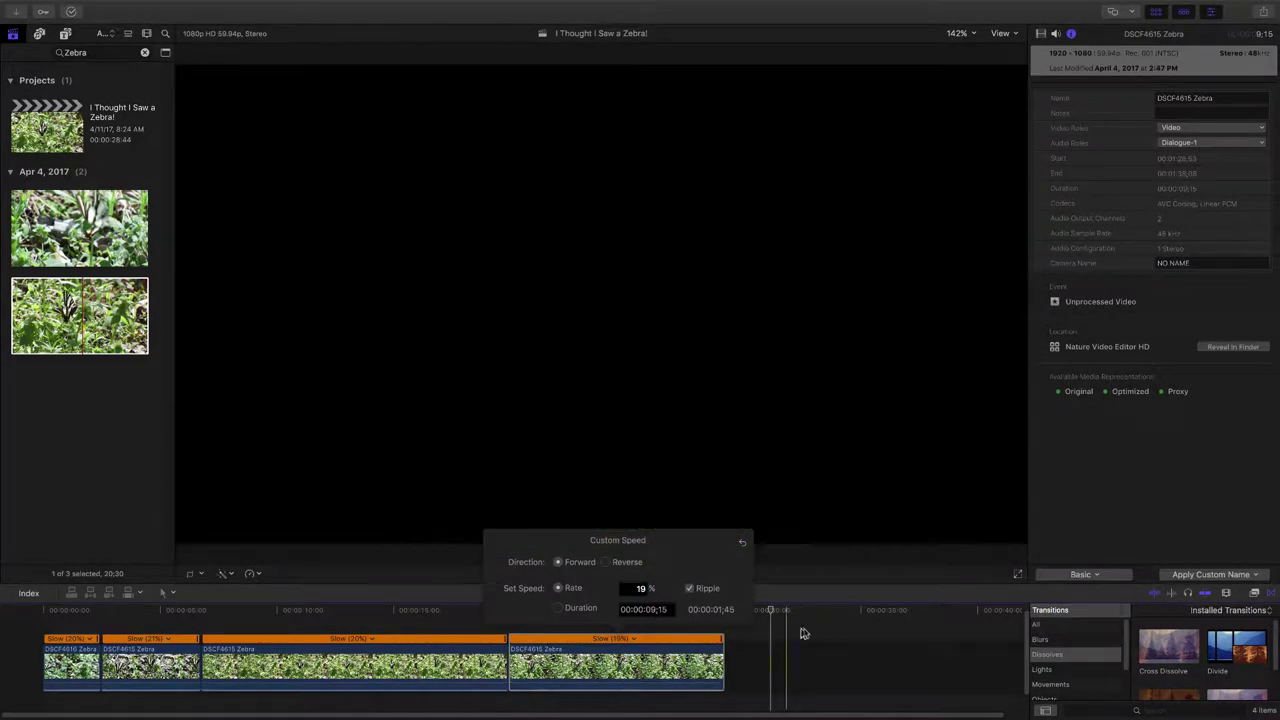
pyautogui.click(808, 630)
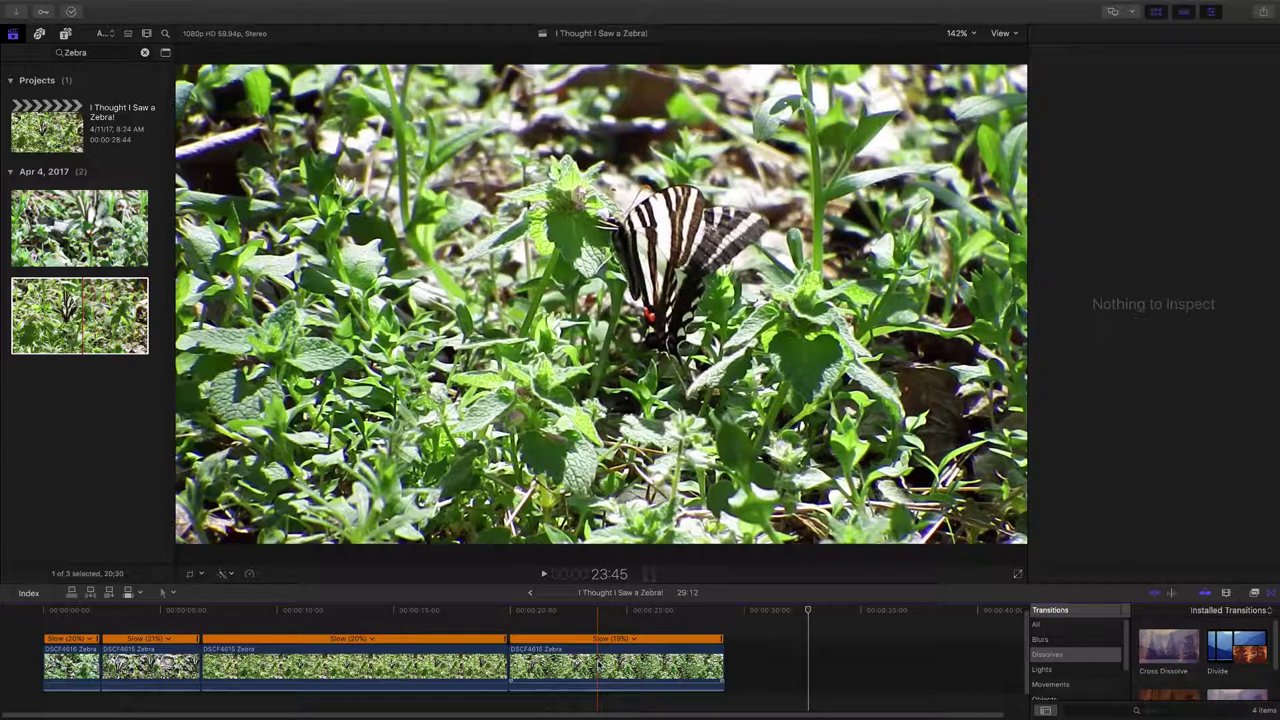
pyautogui.press('space')
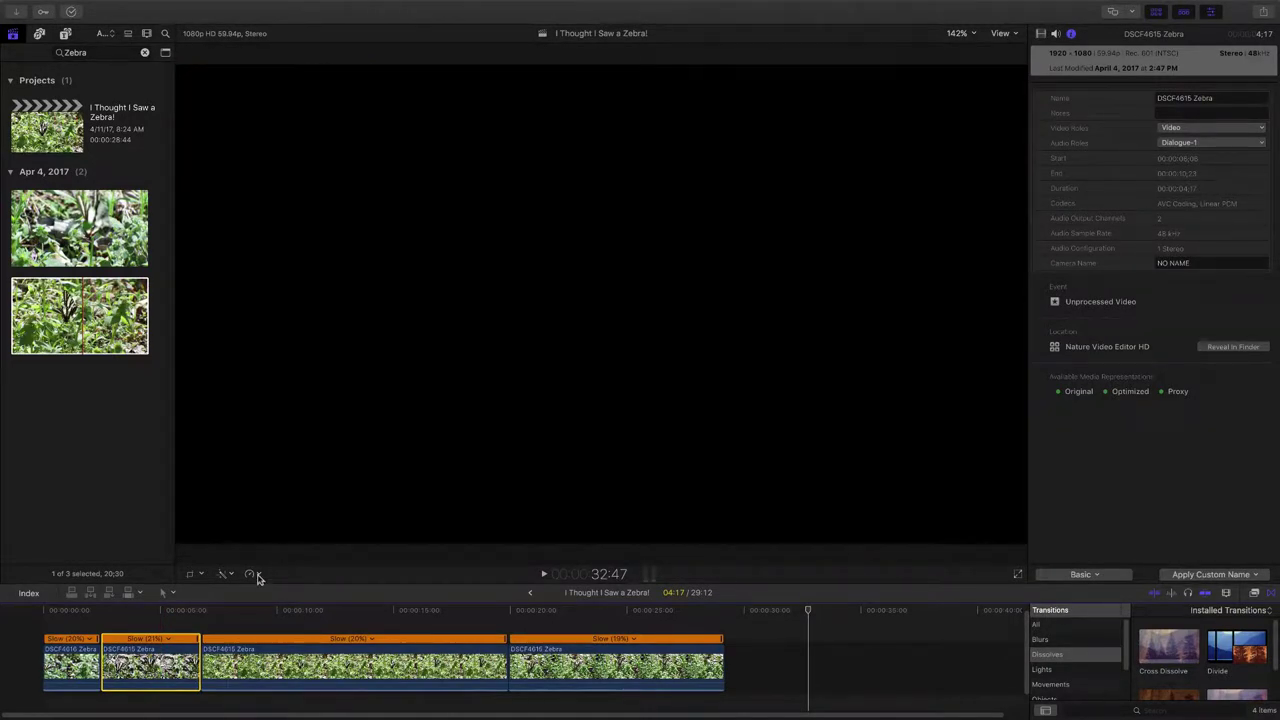
# Apply a 19% custom speed to the second clip
pyautogui.click(258, 577)
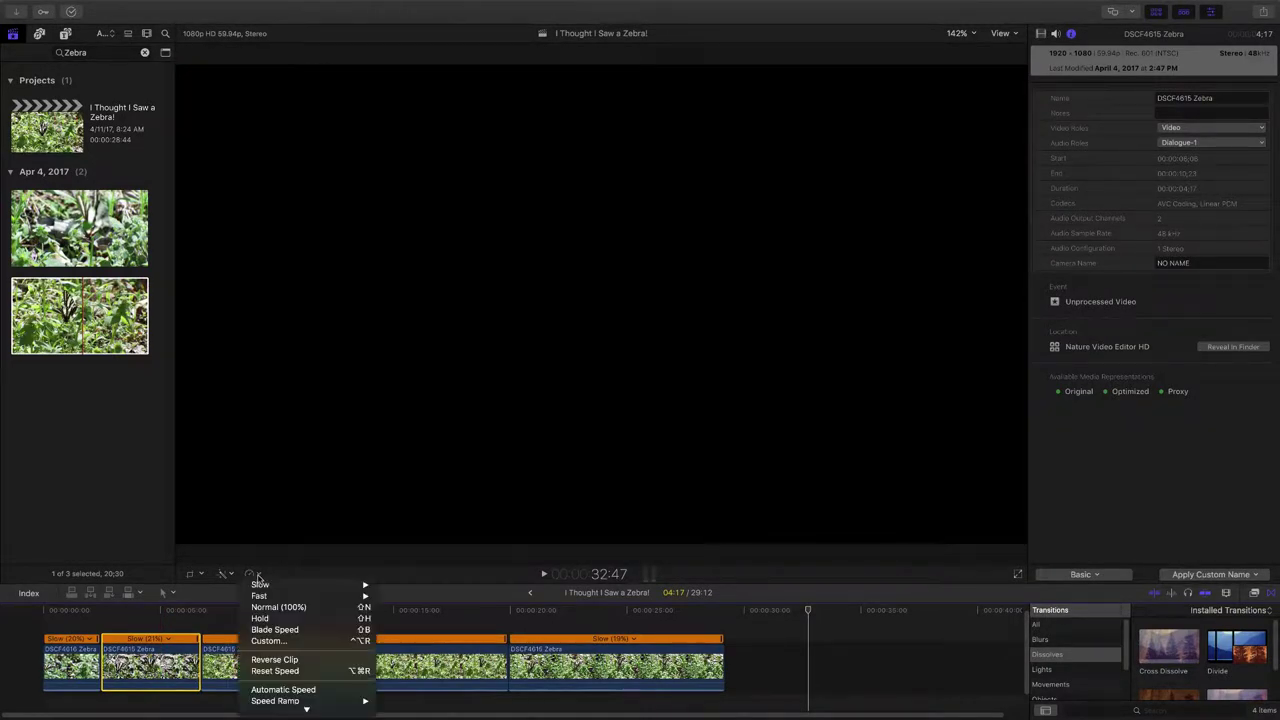
pyautogui.click(268, 642)
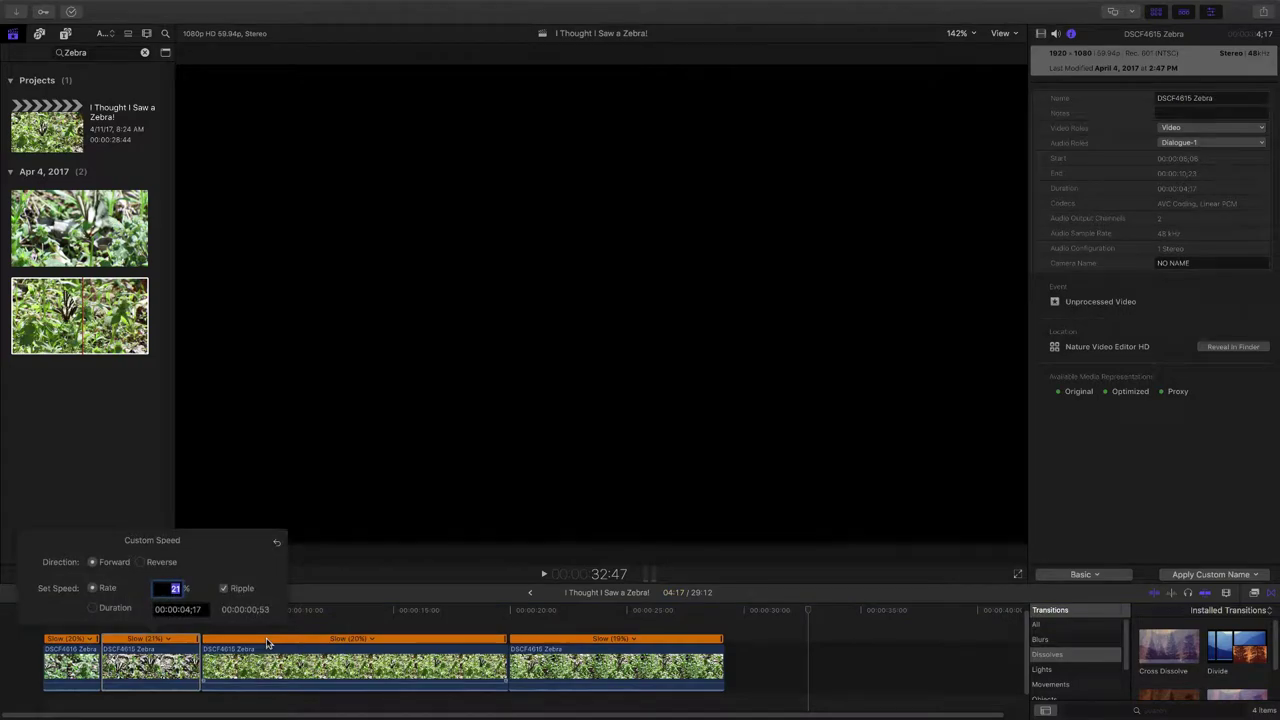
pyautogui.write('1')
pyautogui.press('Return')
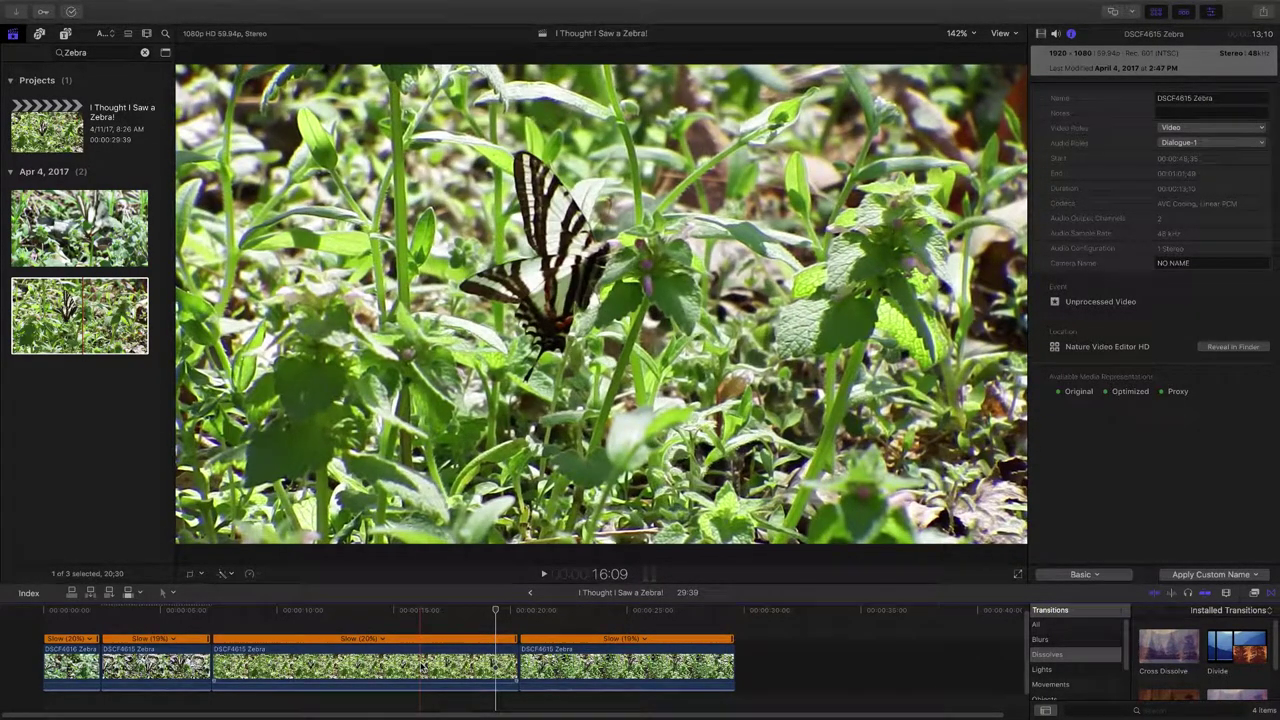
# Apply a 19% custom speed to the third clip, stretching it to 13:52
pyautogui.click(412, 665)
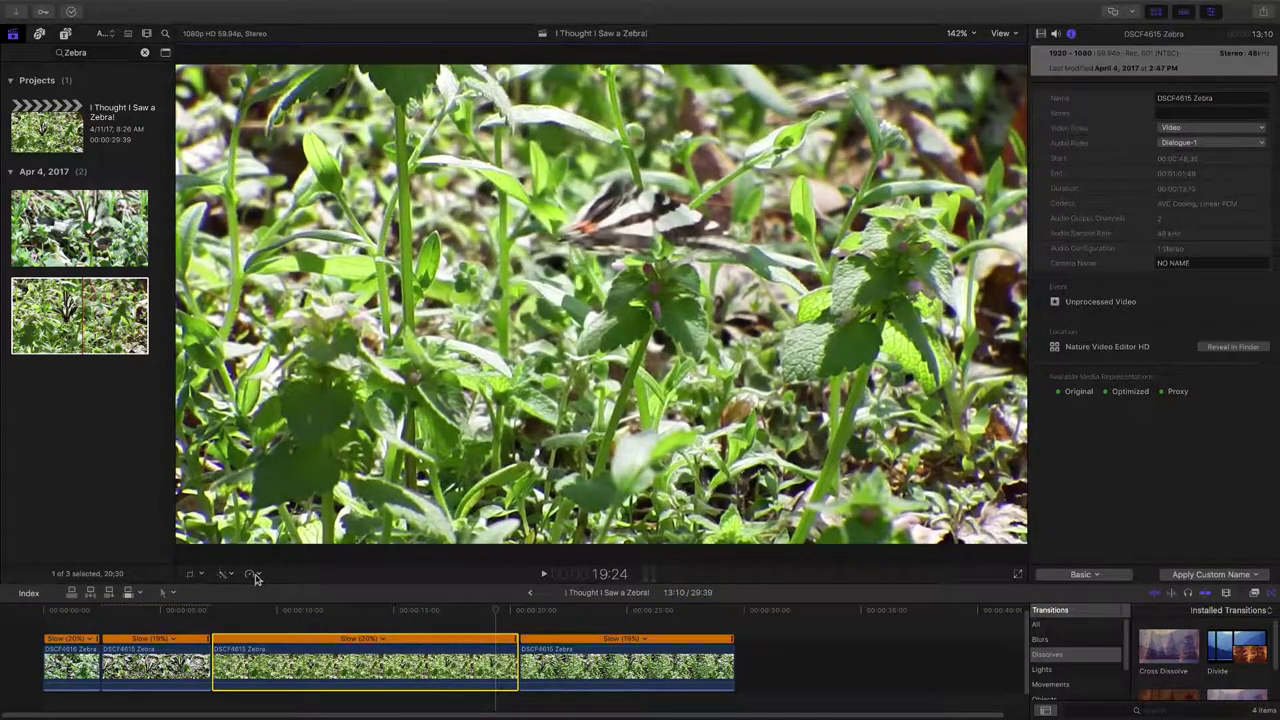
pyautogui.click(255, 576)
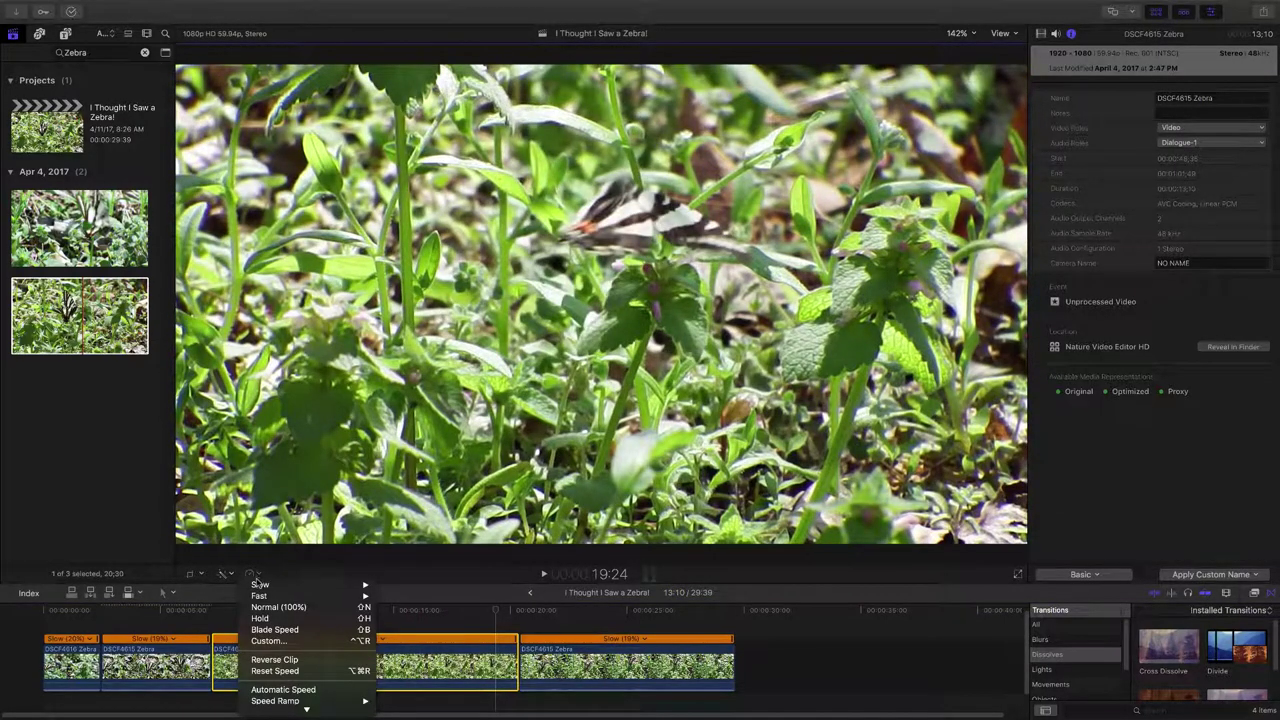
pyautogui.click(265, 641)
pyautogui.write('19')
pyautogui.press('Return')
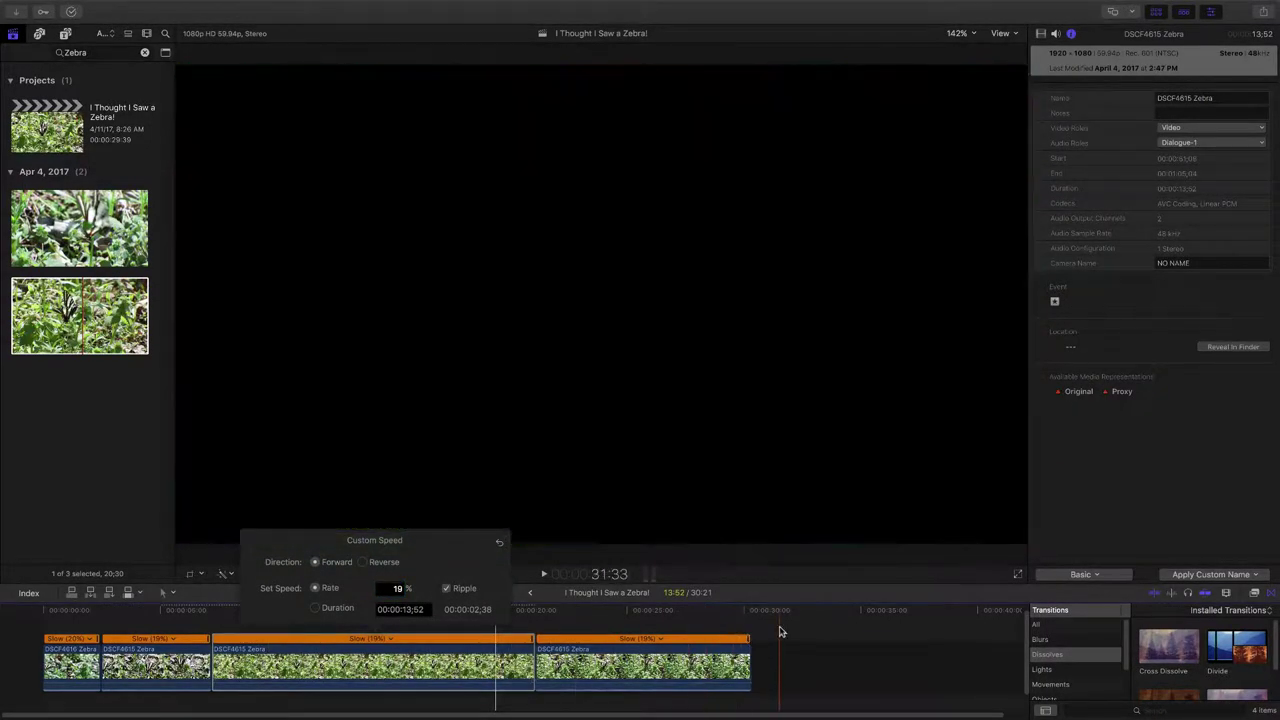
pyautogui.click(780, 631)
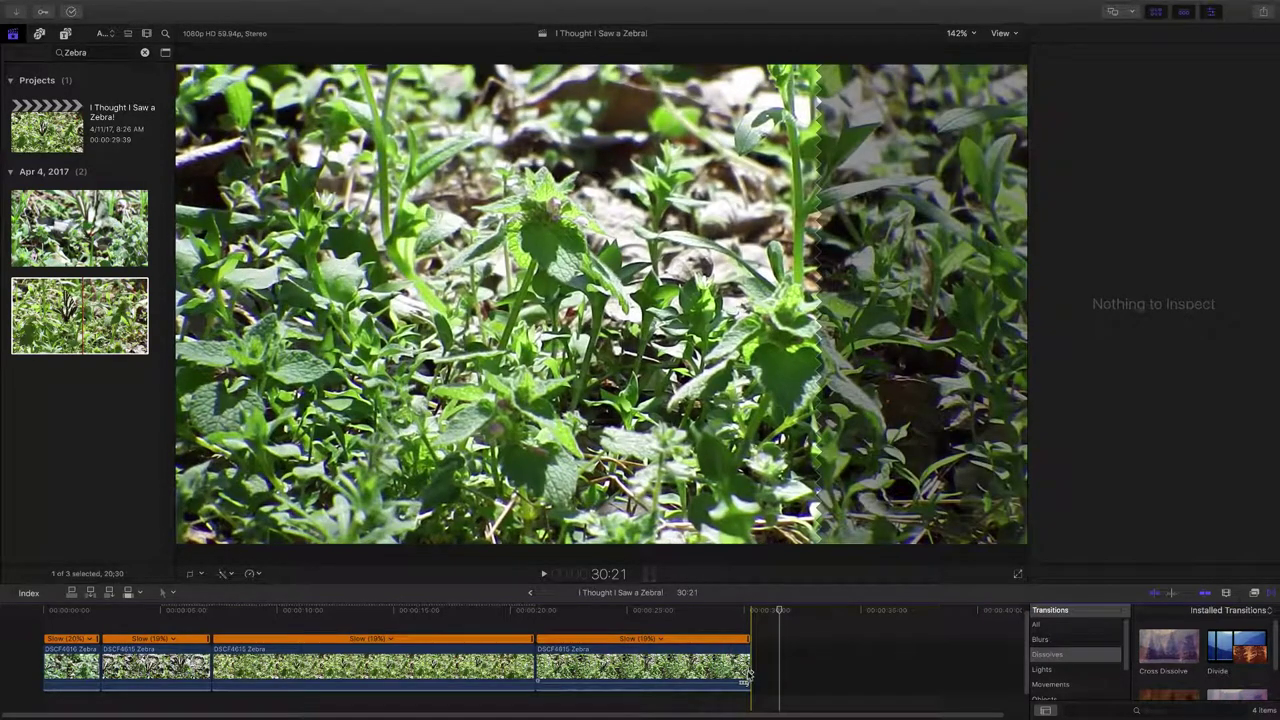
# Trim 10 frames off the last clip's end and play the 30:08 project
pyautogui.moveTo(742, 680); pyautogui.dragTo(745, 672)
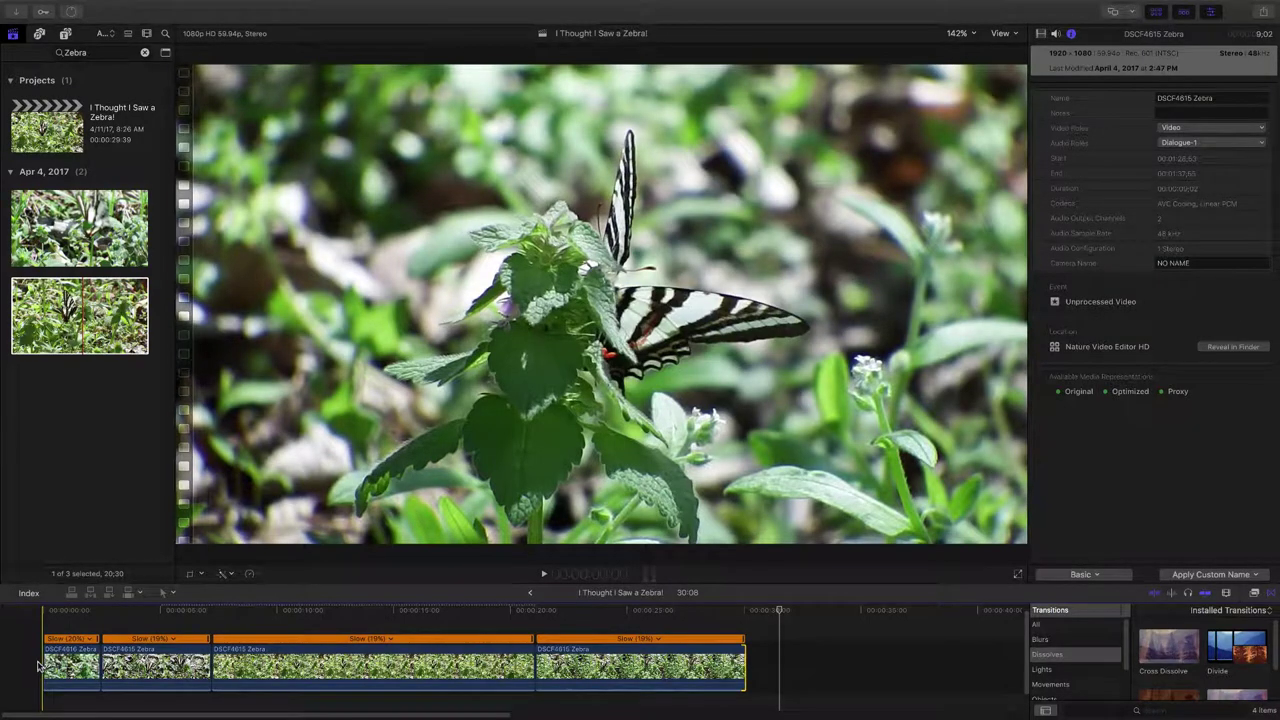
pyautogui.press('space')
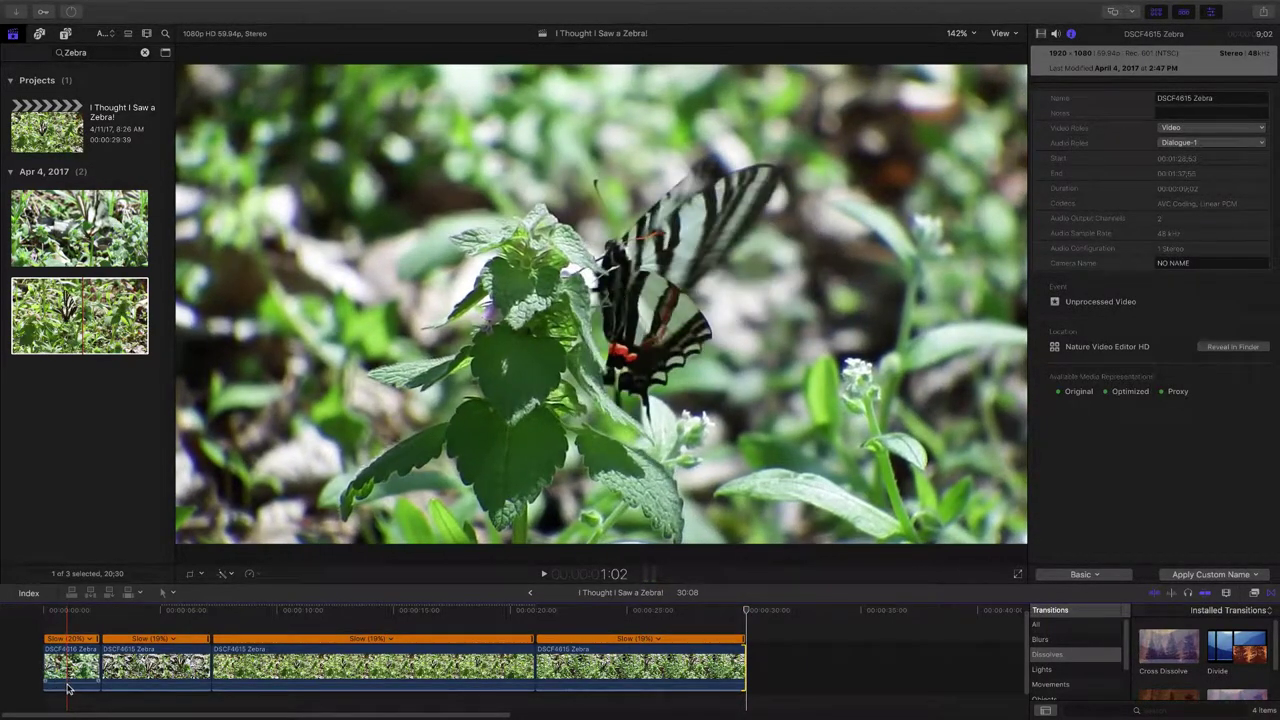
# Drag the third and fourth clips' volume lines down to -∞ dB
pyautogui.moveTo(67, 686)
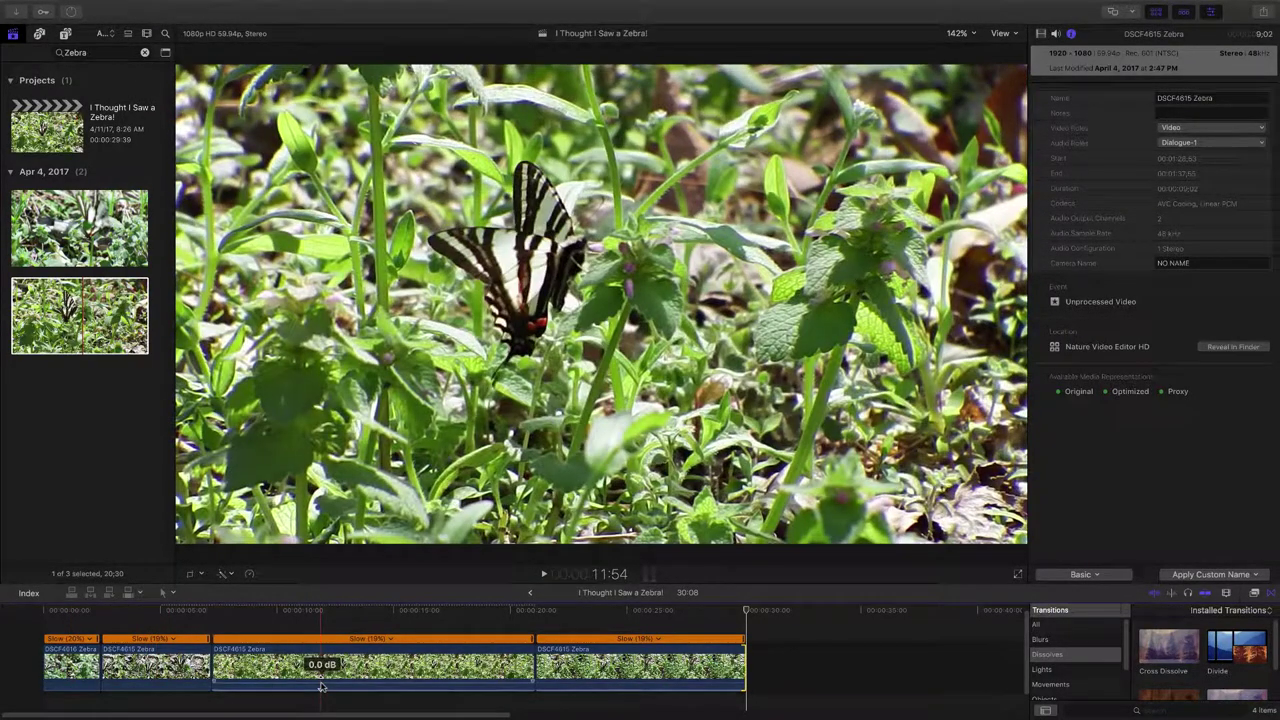
pyautogui.moveTo(320, 688); pyautogui.dragTo(321, 701)
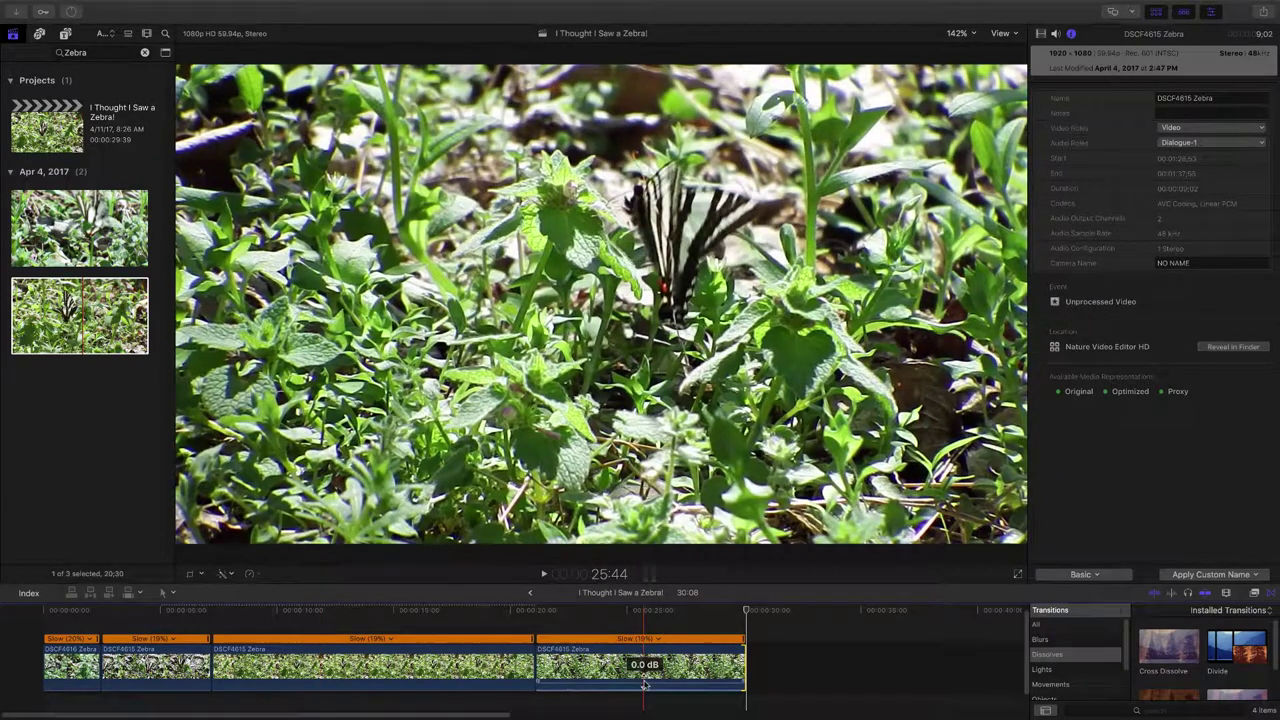
pyautogui.moveTo(645, 688); pyautogui.dragTo(647, 703)
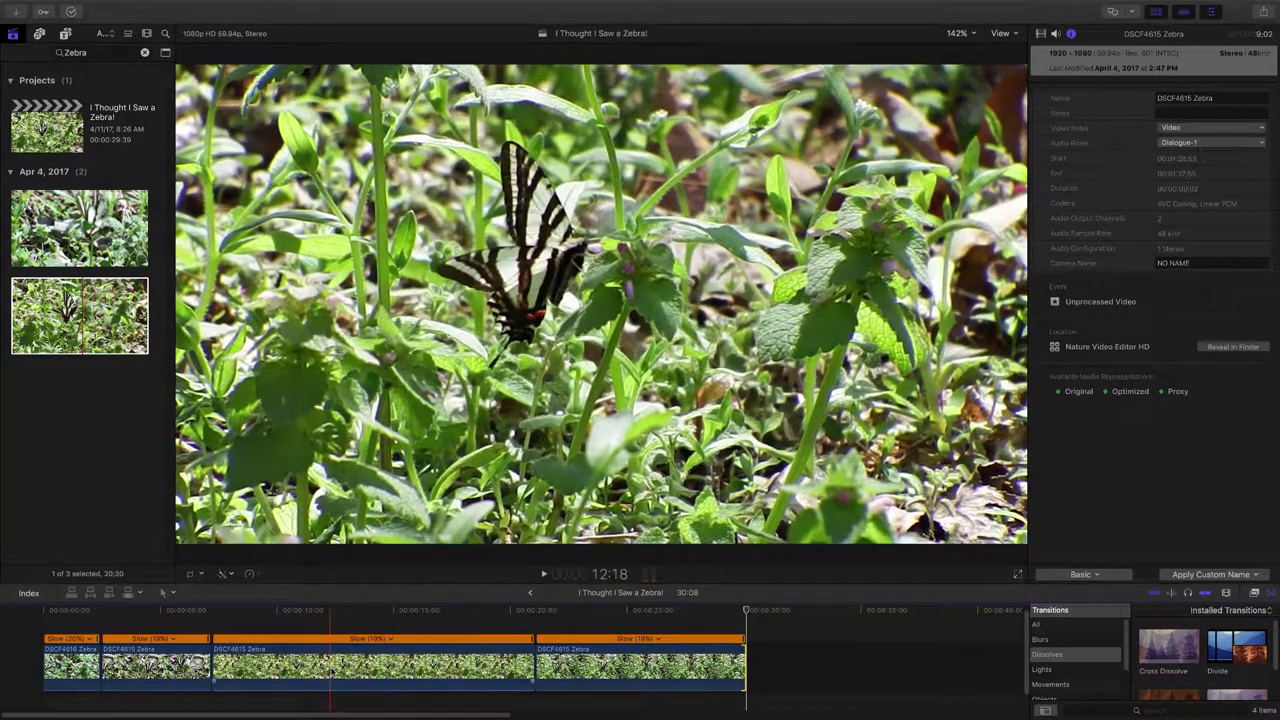
# Enable Stabilization (1.0 smoothing) on the third DSCF4615 clip and play it back
pyautogui.click(331, 670)
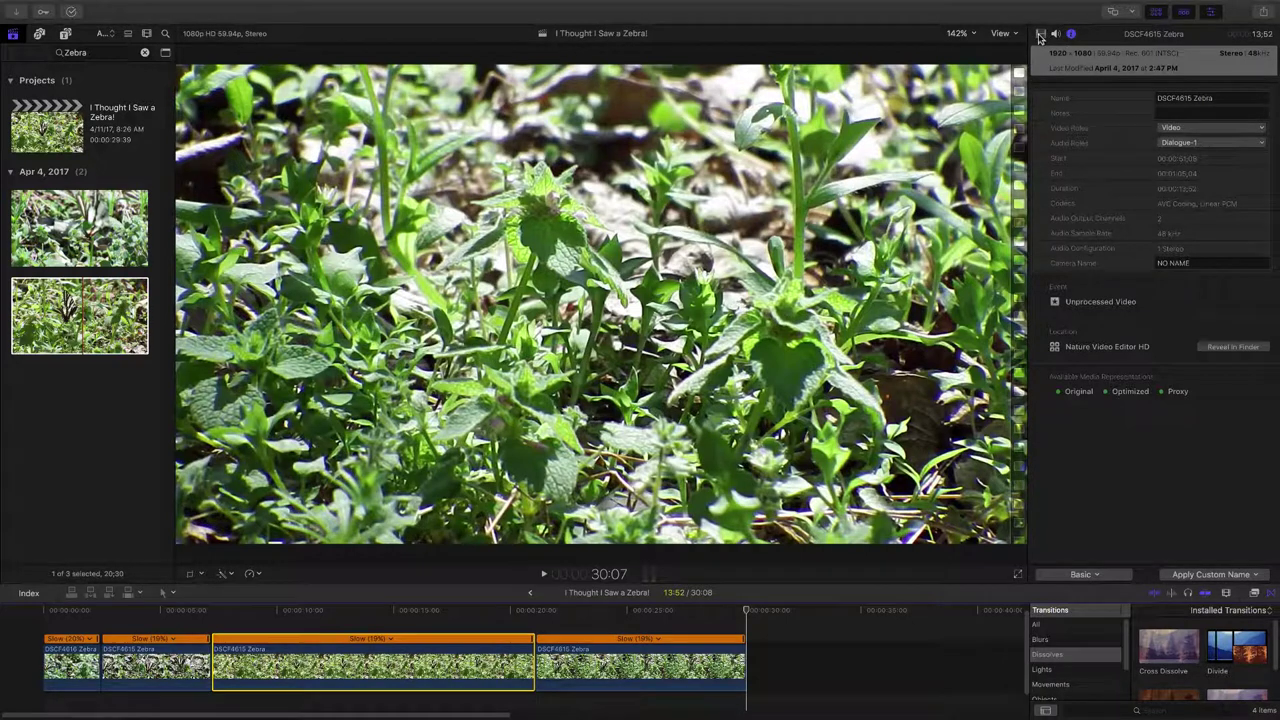
pyautogui.click(1040, 35)
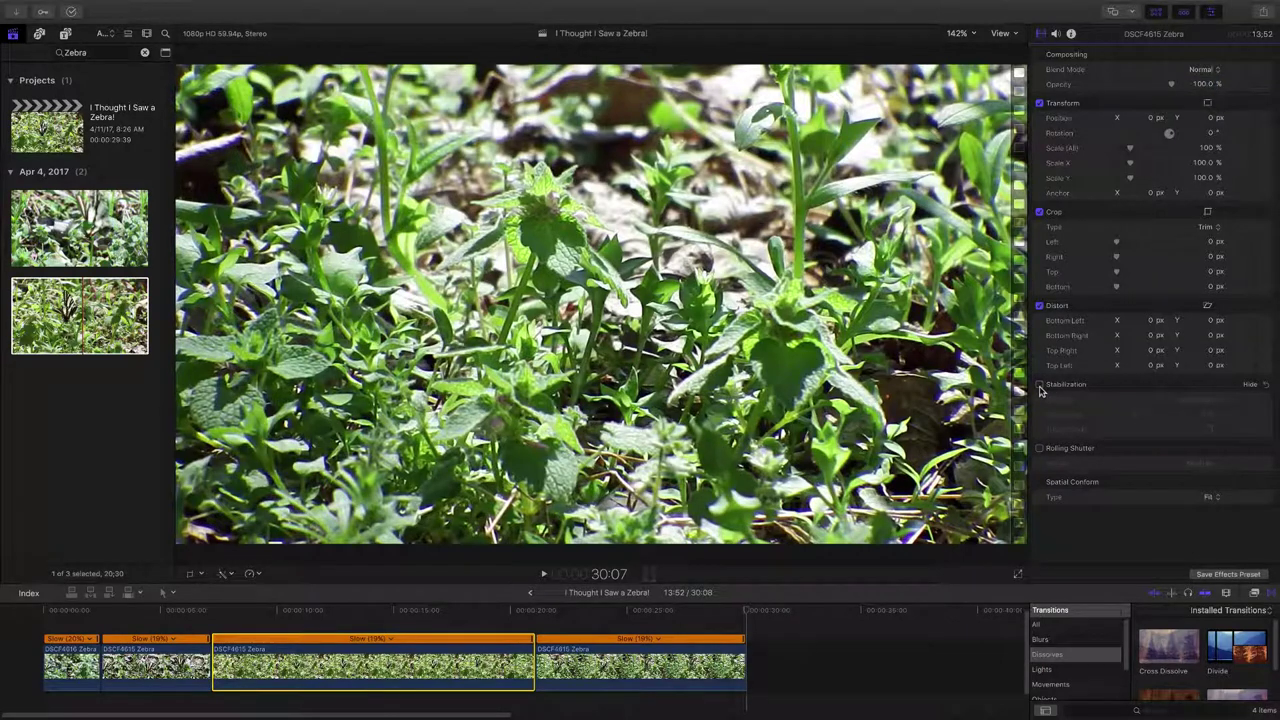
pyautogui.click(1039, 385)
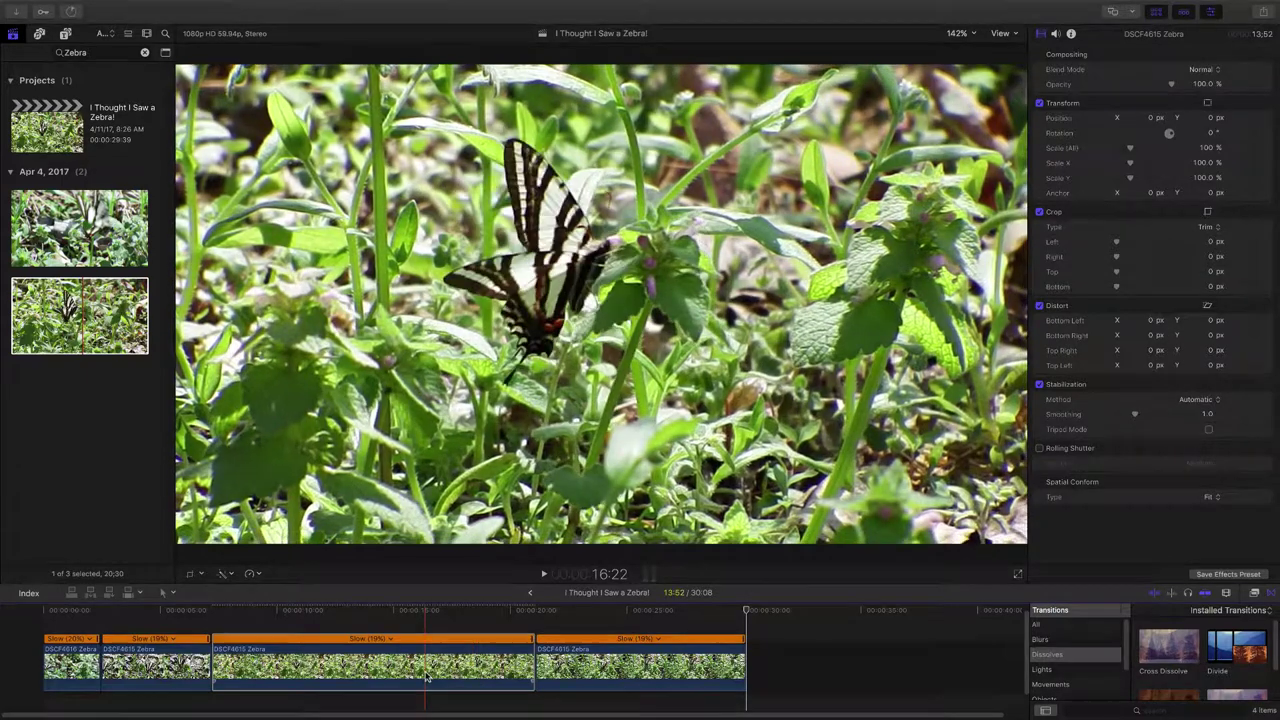
pyautogui.click(422, 617)
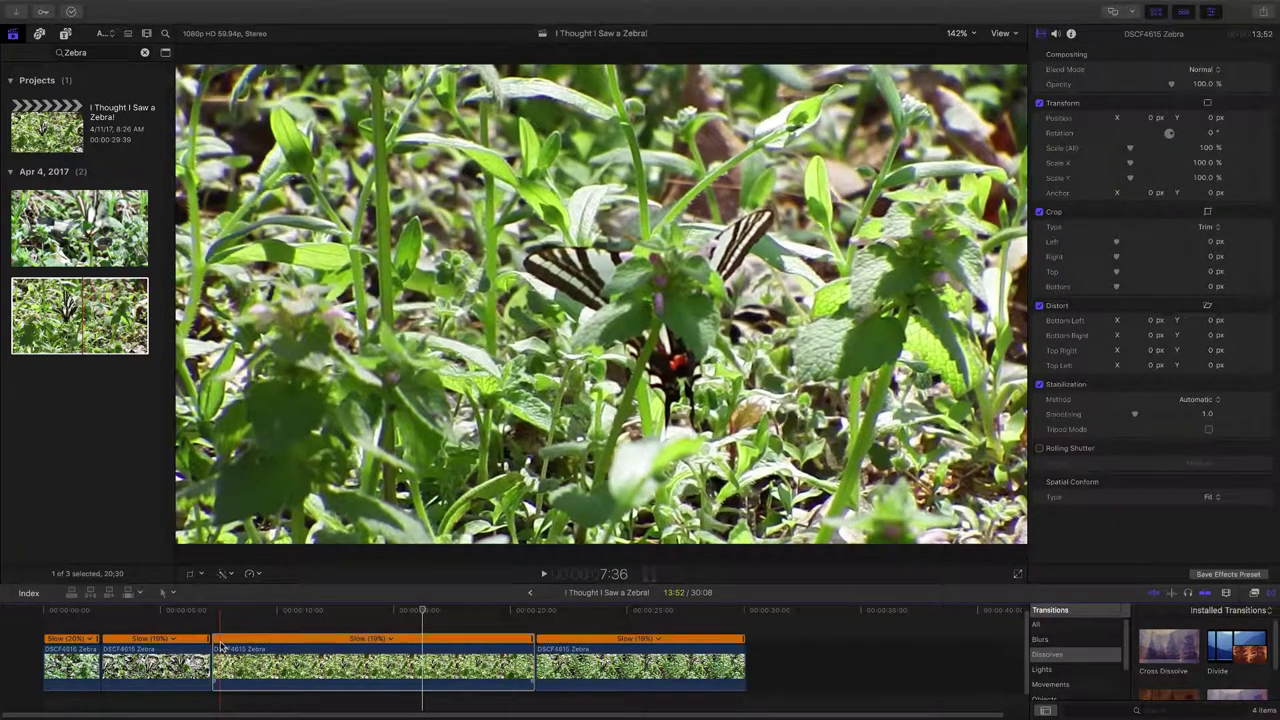
pyautogui.press('space')
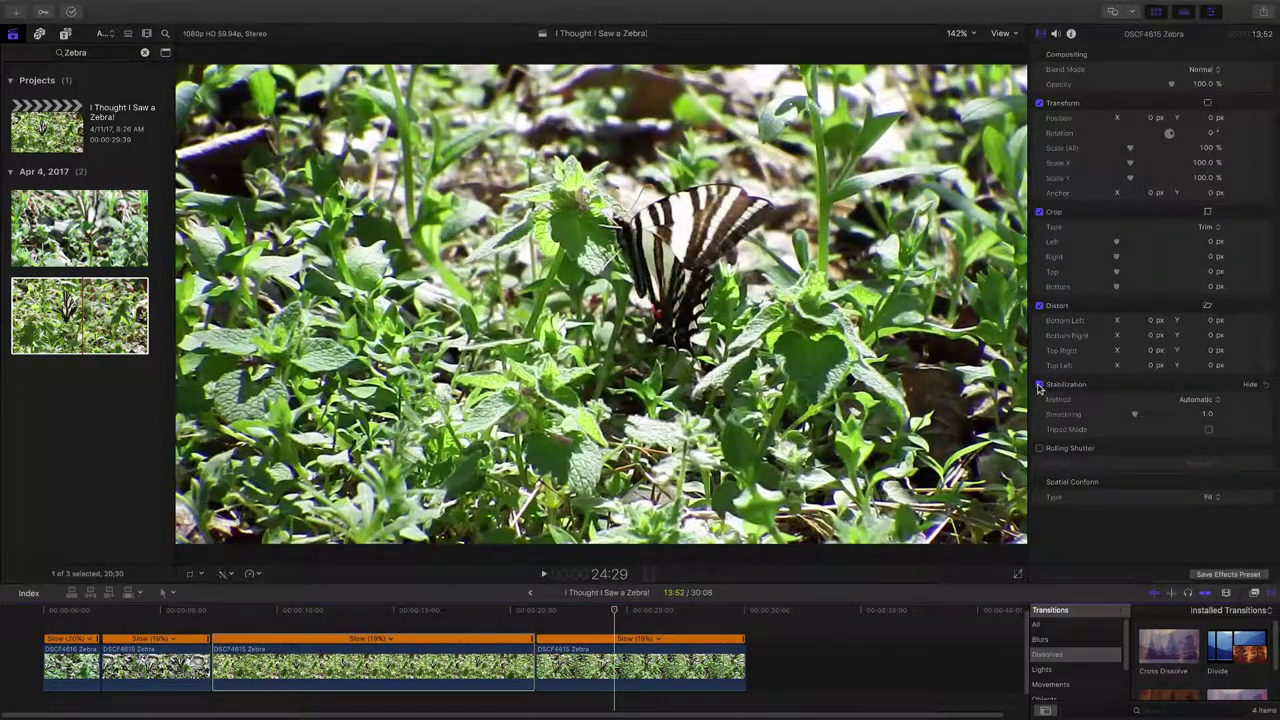
# Turn stabilization off for the third Zebra clip and replay it without stabilization
pyautogui.click(1039, 385)
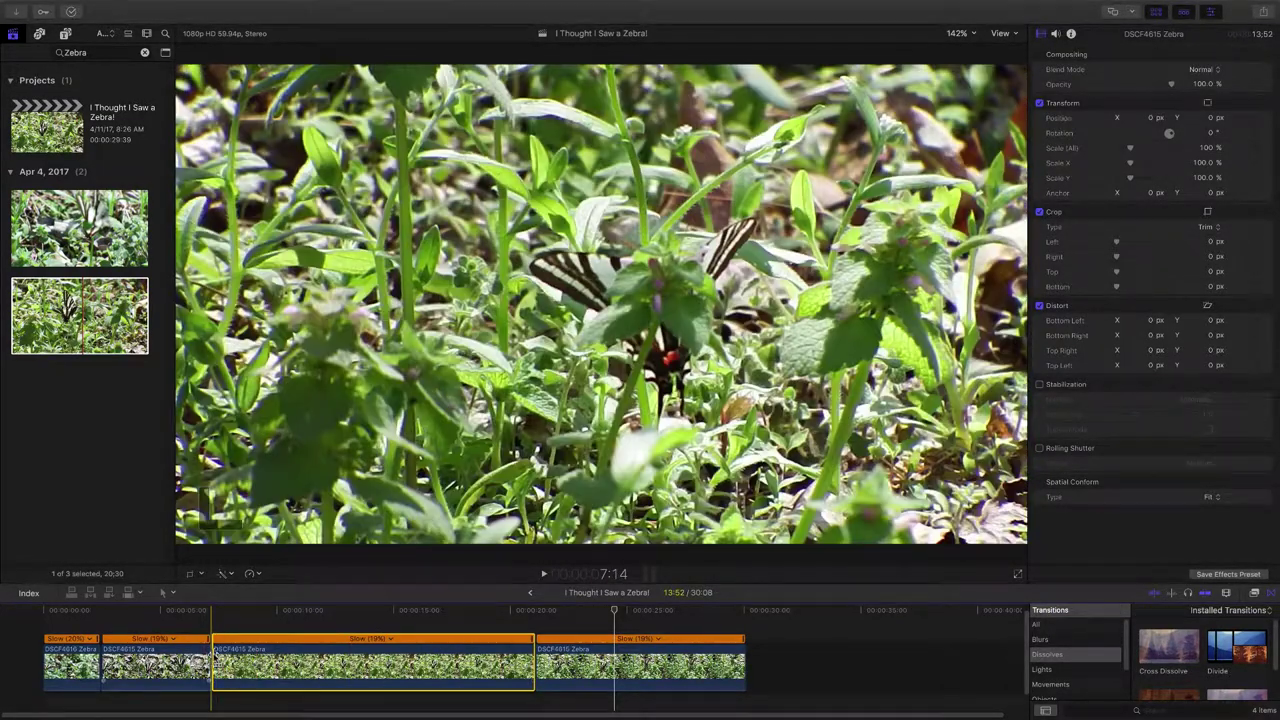
pyautogui.press('space')
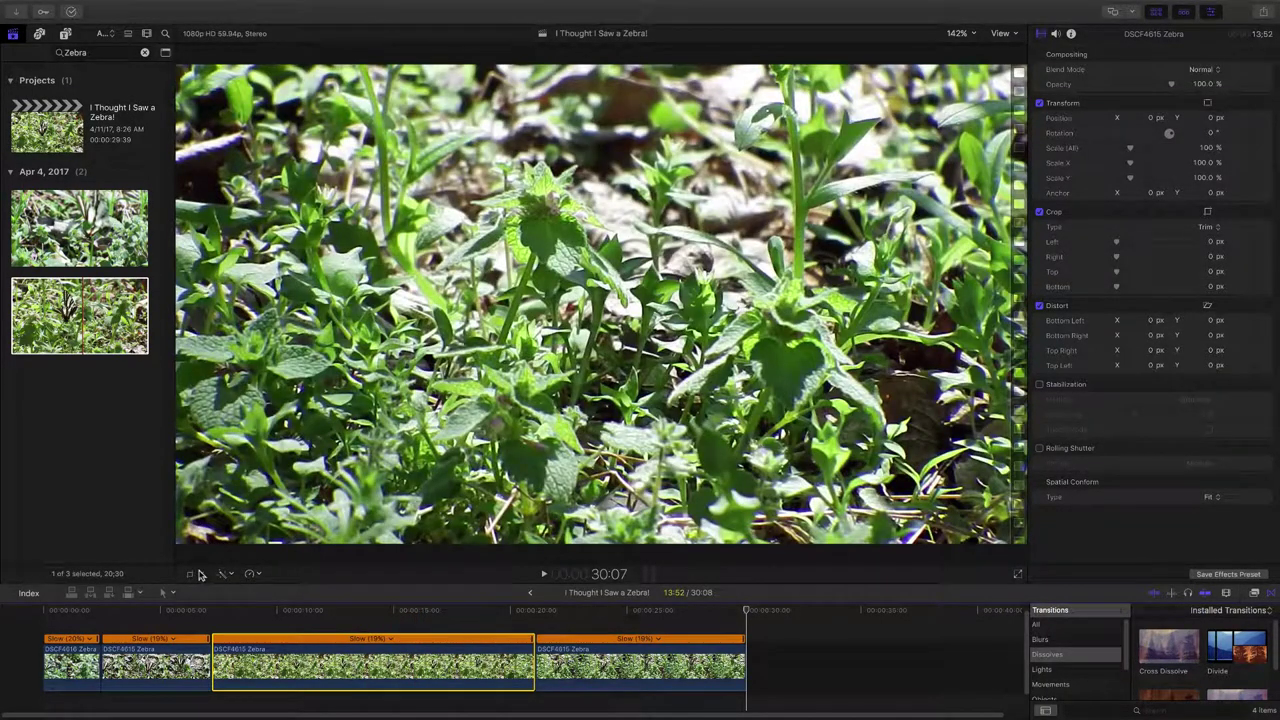
# Crop the third clip in true Crop mode, shrinking from the top-right and centring on the butterfly
pyautogui.click(199, 574)
pyautogui.click(226, 602)
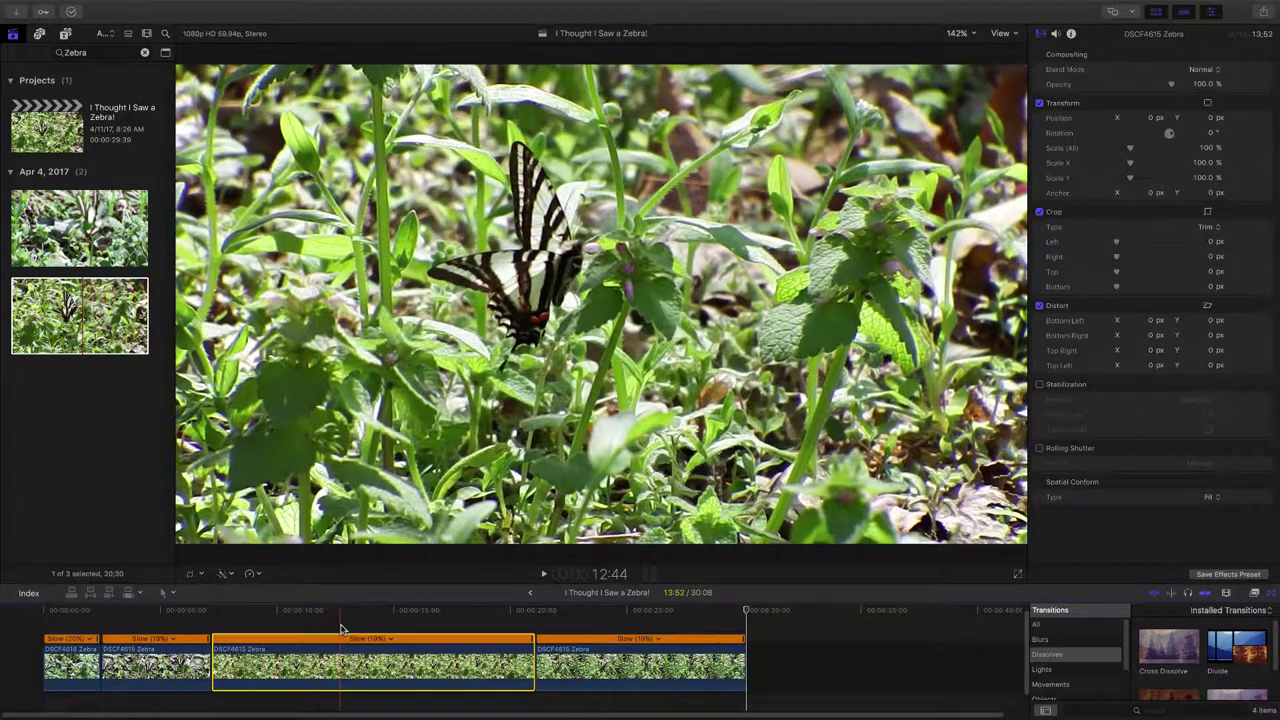
pyautogui.click(340, 628)
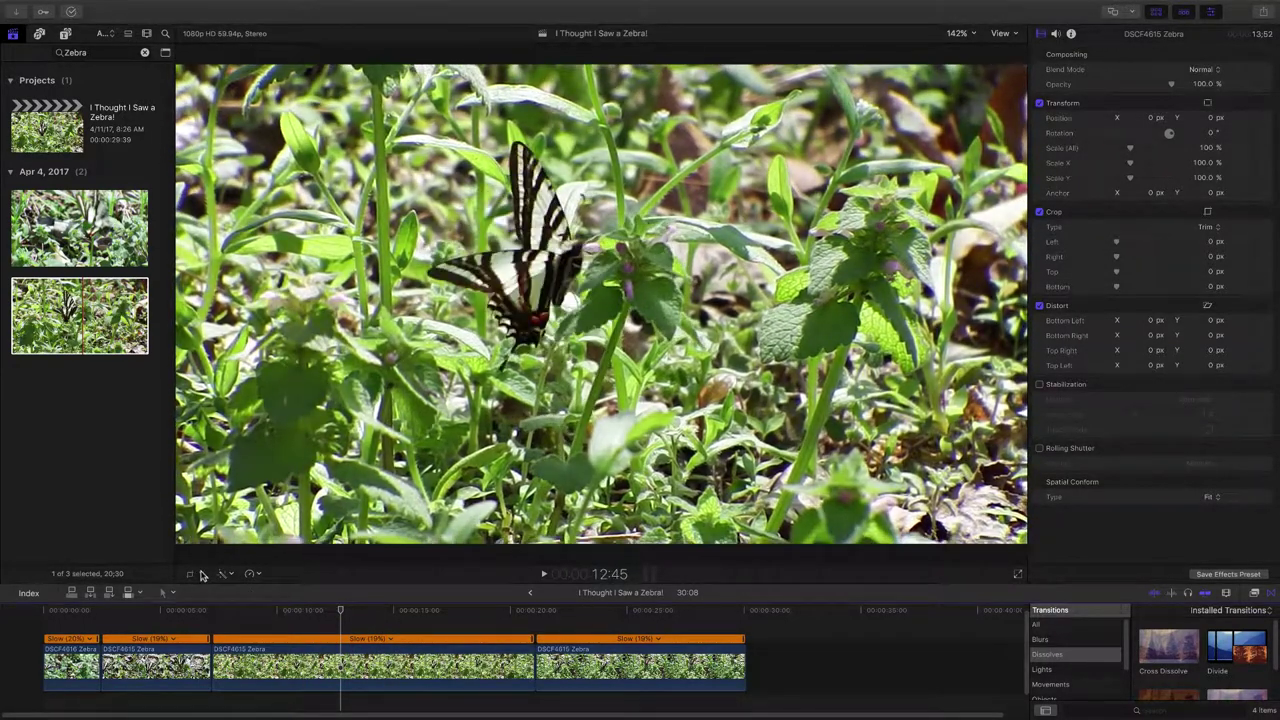
pyautogui.click(201, 575)
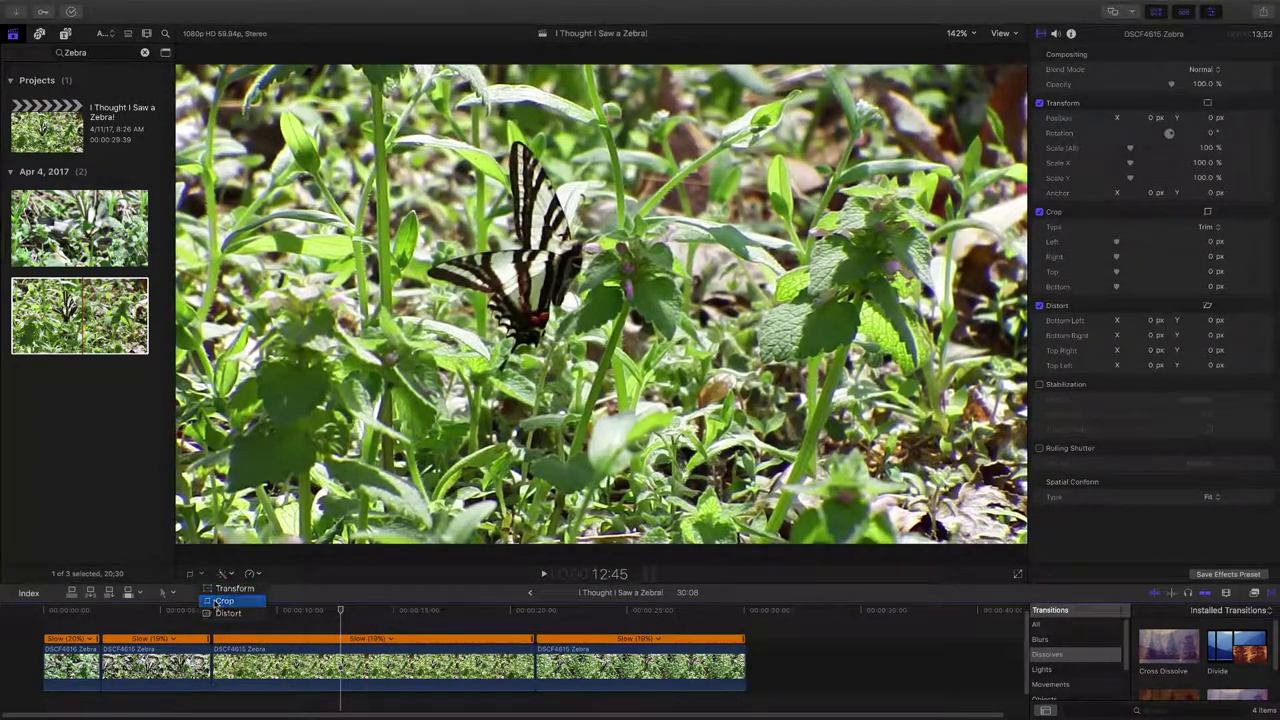
pyautogui.click(222, 601)
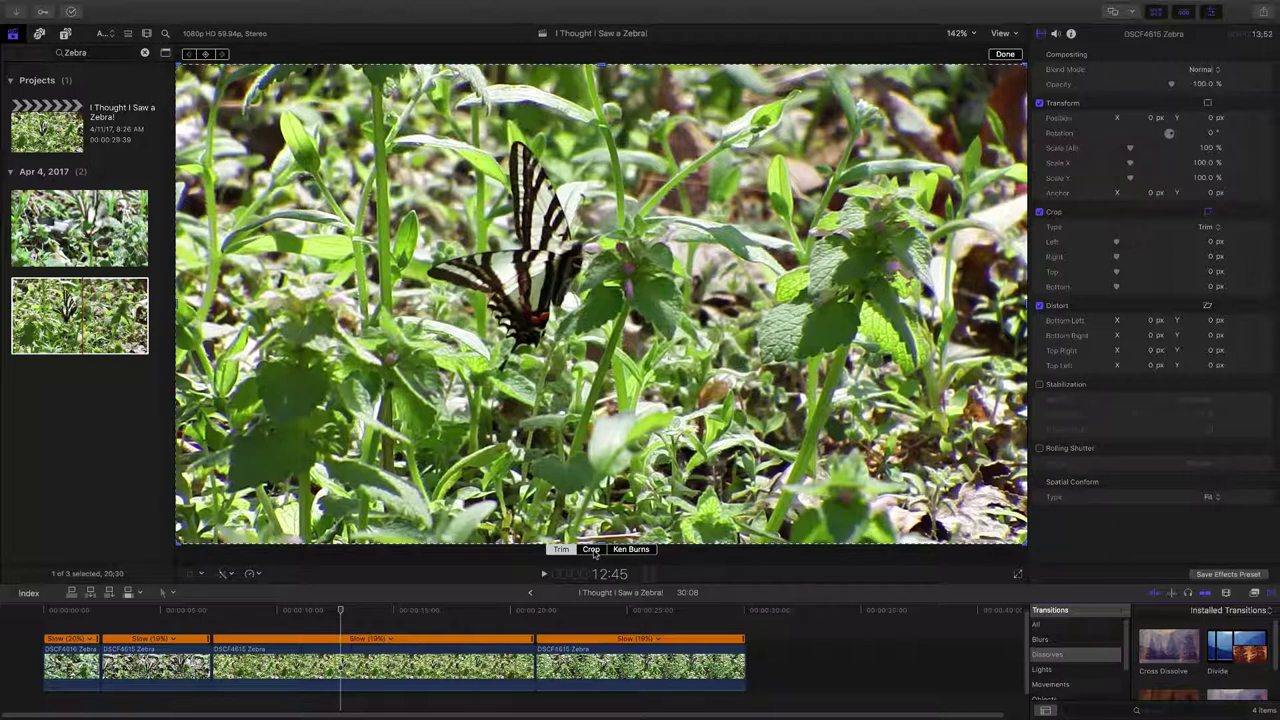
pyautogui.click(592, 550)
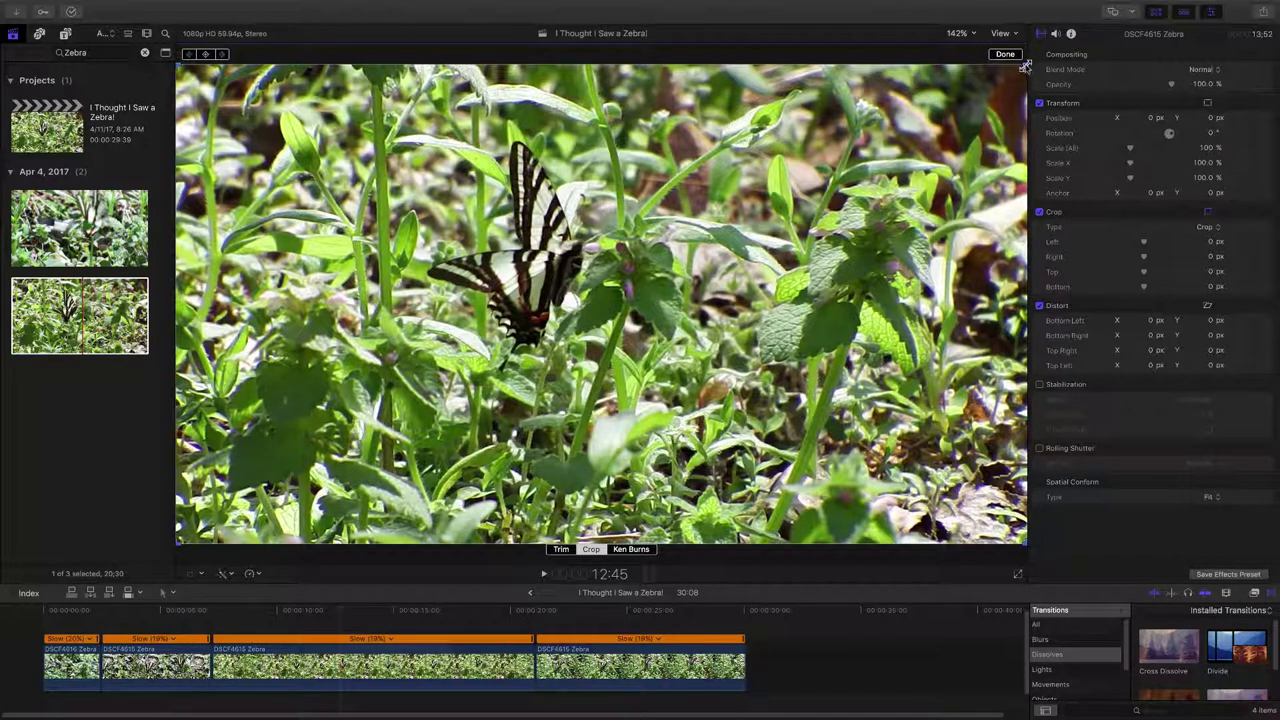
pyautogui.moveTo(1025, 64); pyautogui.dragTo(837, 172)
pyautogui.moveTo(657, 431); pyautogui.dragTo(730, 339)
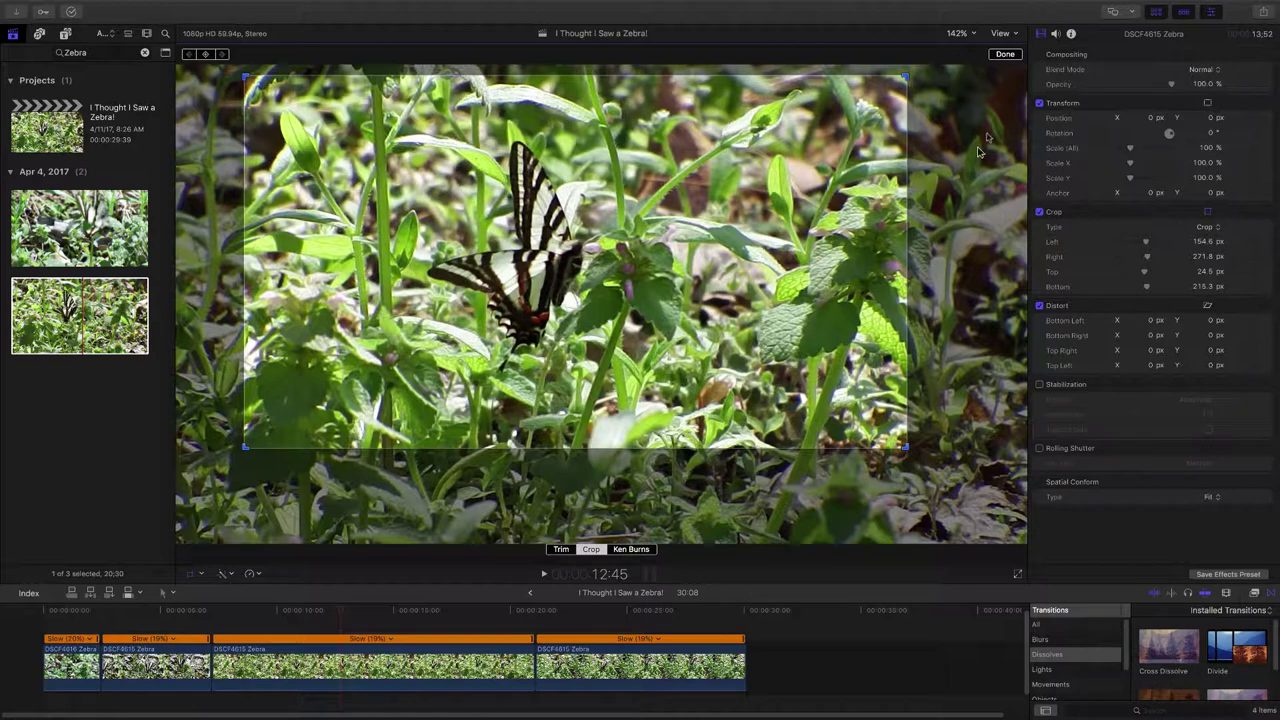
pyautogui.click(1005, 54)
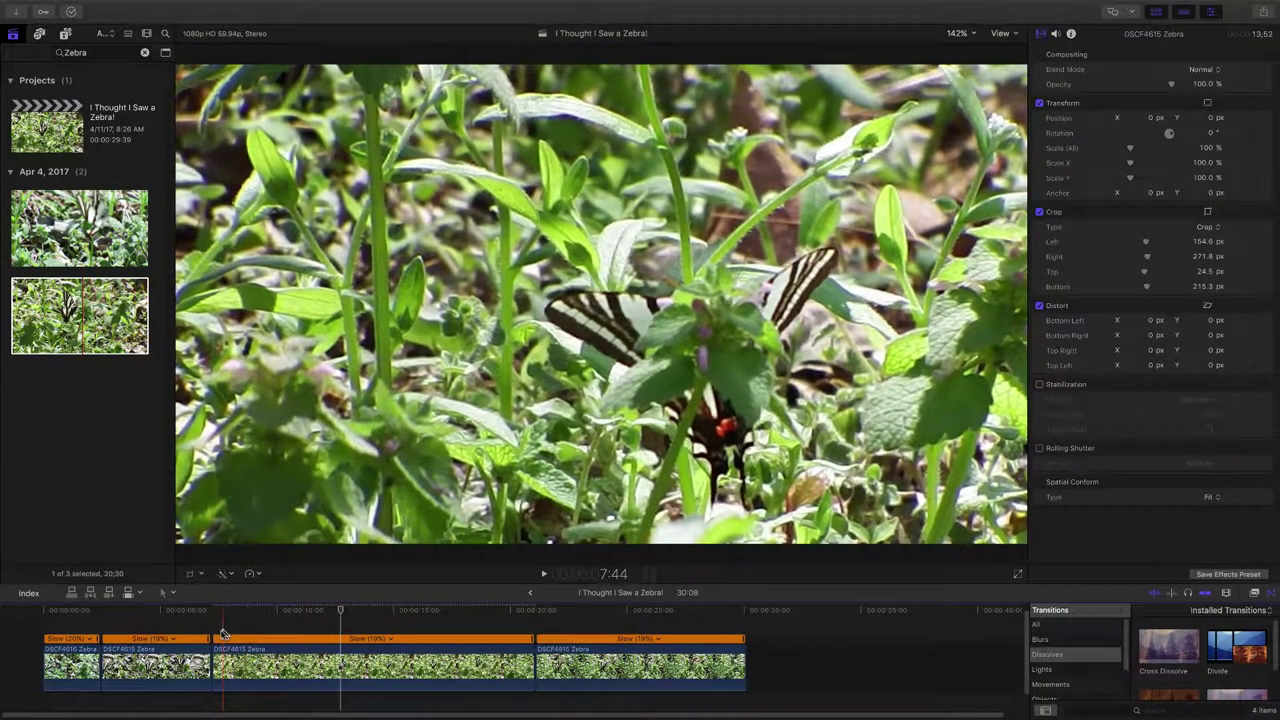
pyautogui.click(215, 635)
pyautogui.press('space')
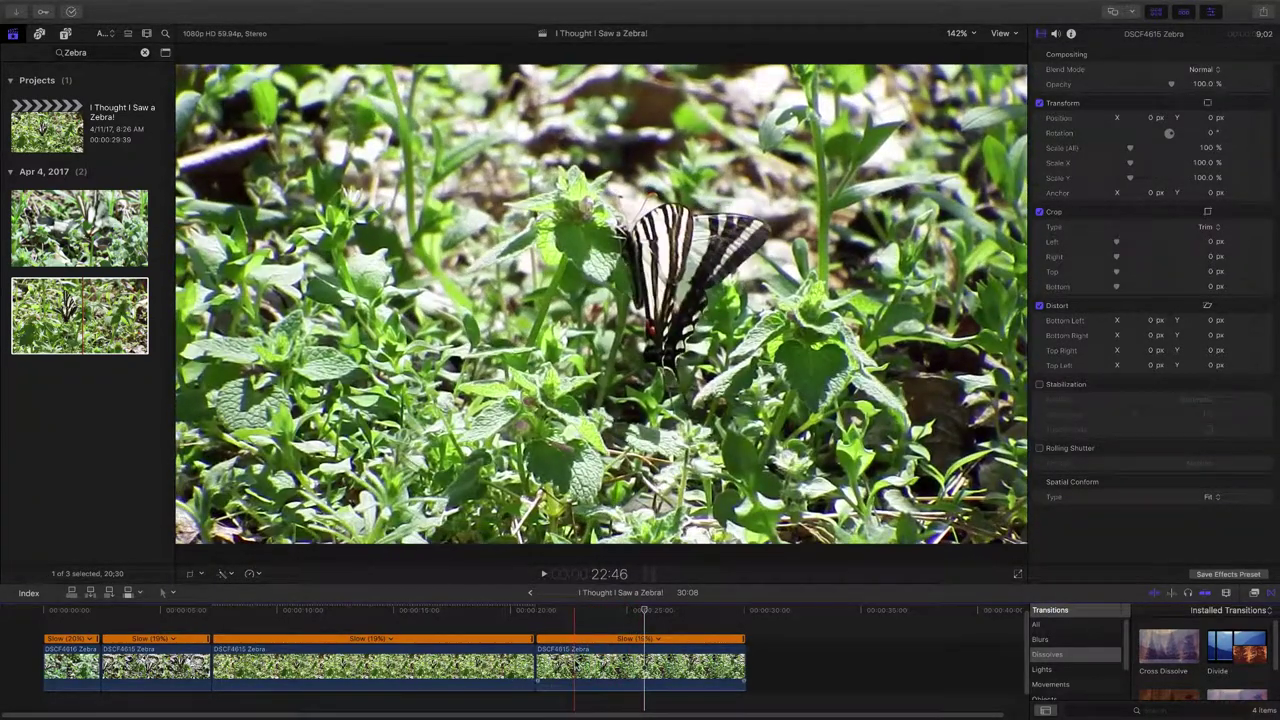
# Select the fourth clip and switch the viewer to true Crop mode
pyautogui.click(575, 665)
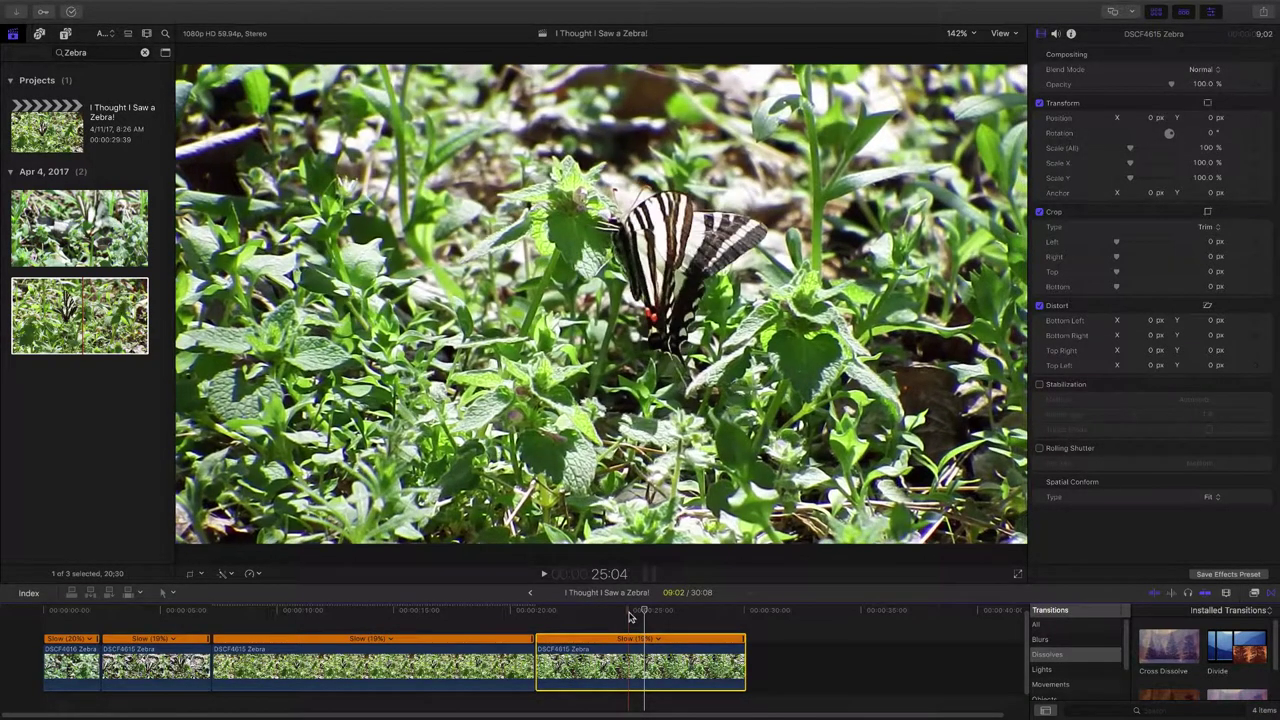
pyautogui.click(630, 617)
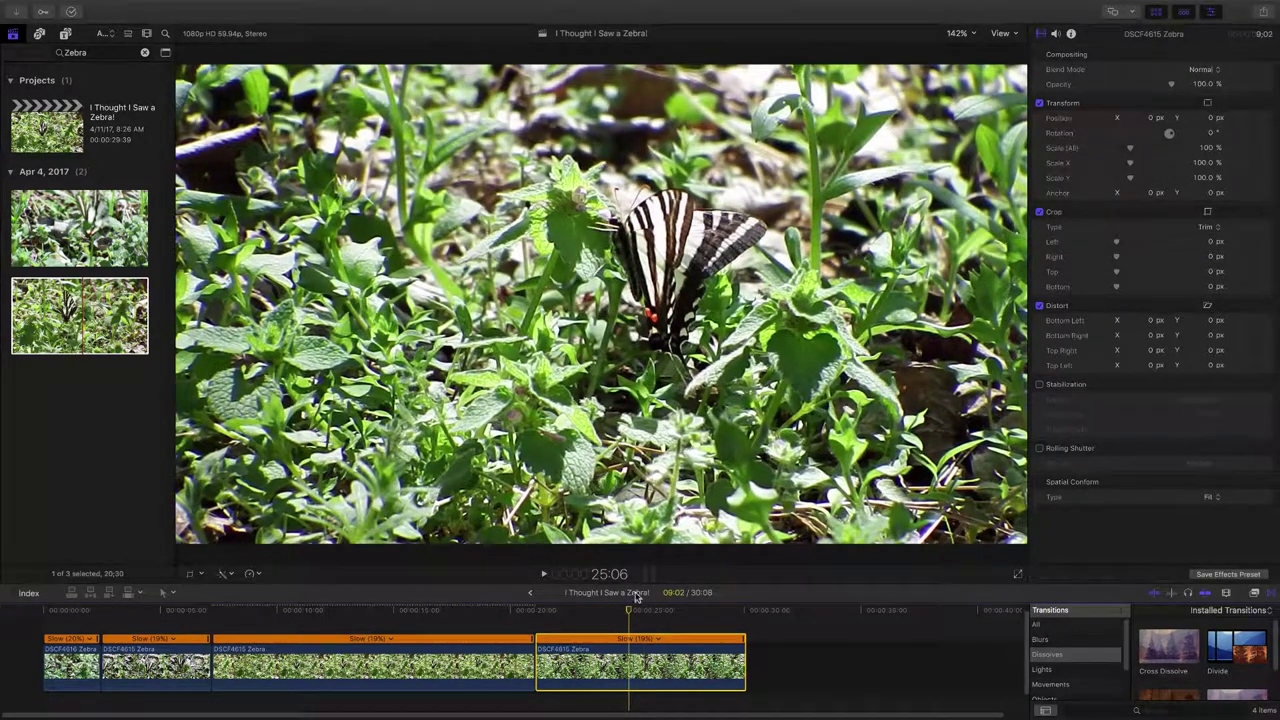
pyautogui.click(200, 576)
pyautogui.click(222, 601)
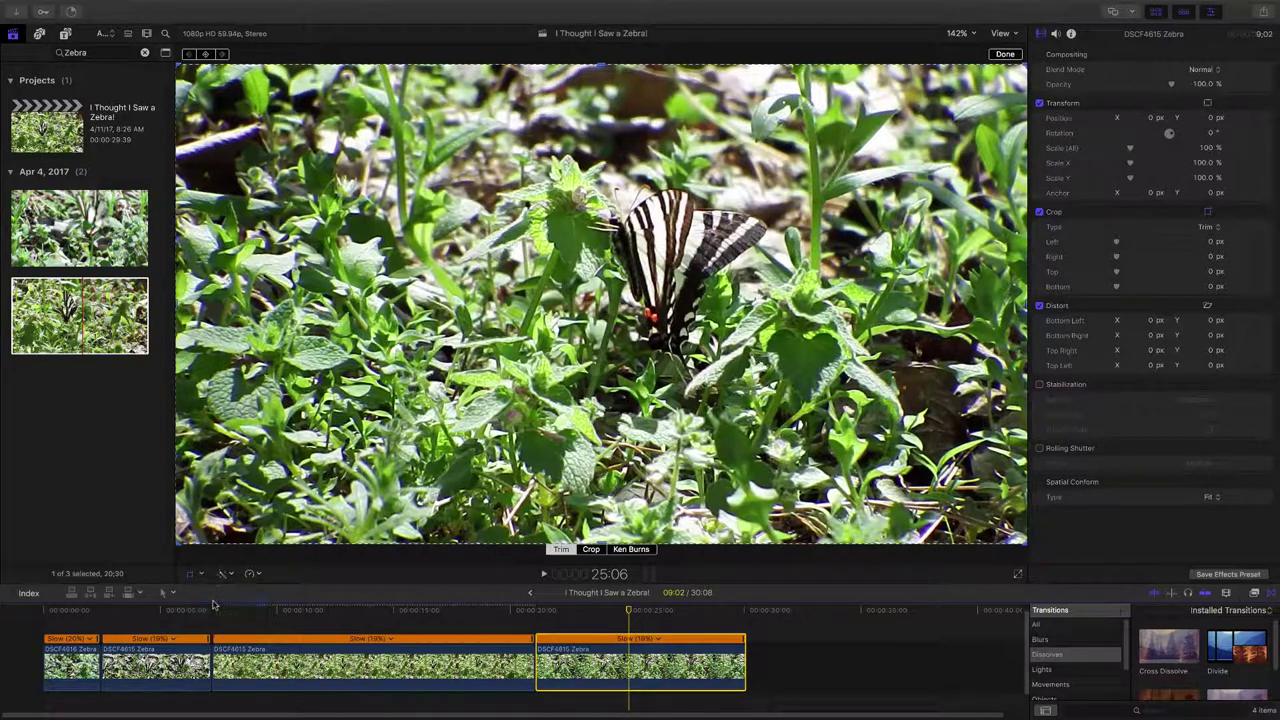
pyautogui.click(592, 551)
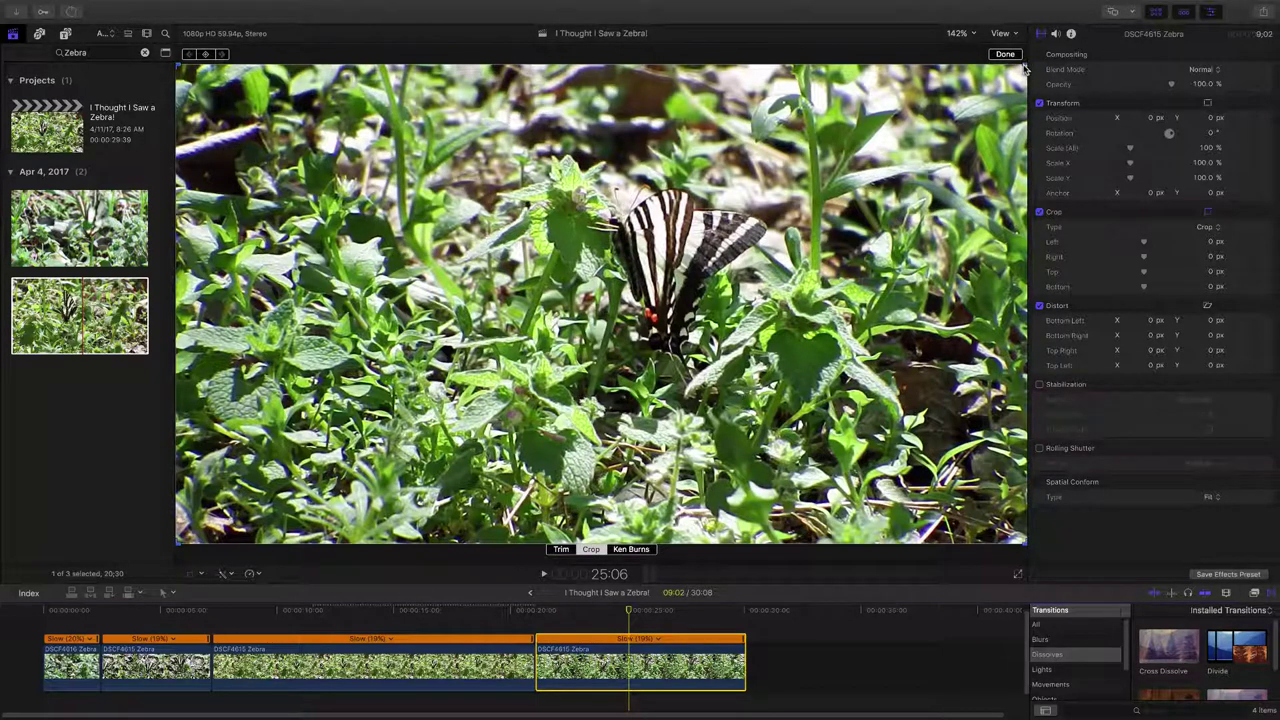
# Frame the butterfly: crop 311.0 px left, 25.9 right, 5.1 top, 184.4 bottom
pyautogui.moveTo(1025, 65); pyautogui.dragTo(926, 156)
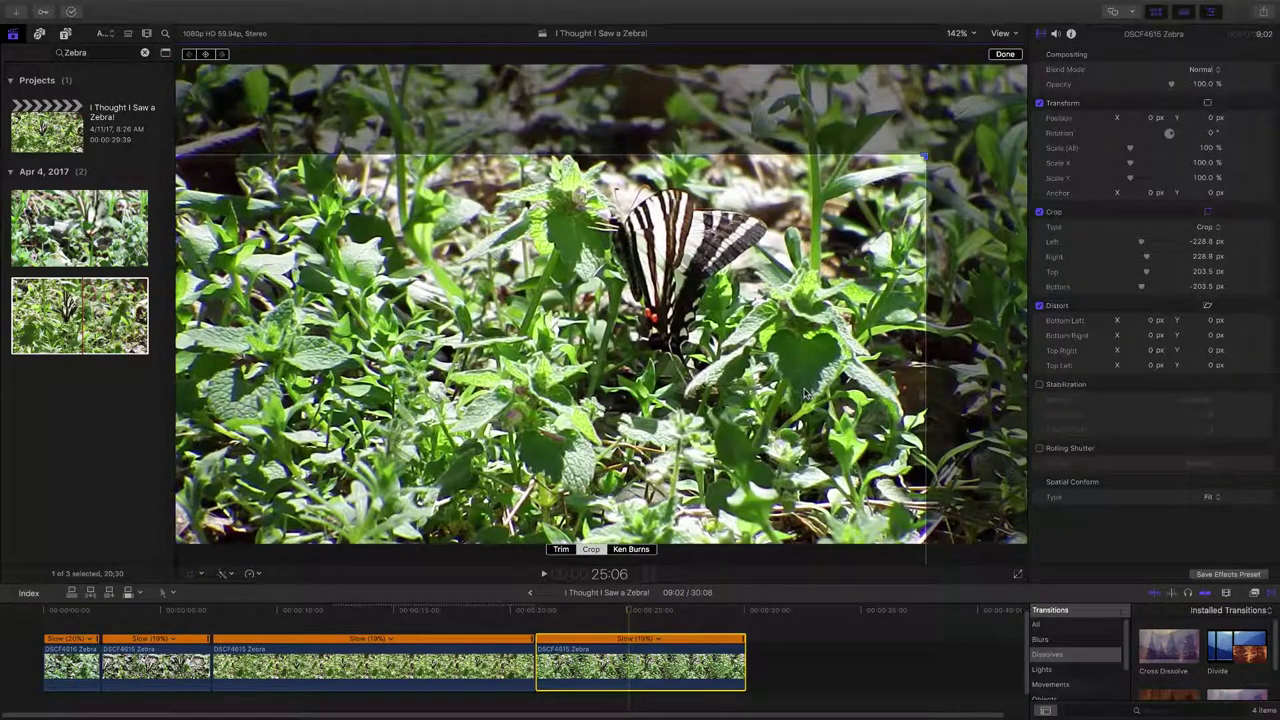
pyautogui.moveTo(806, 395); pyautogui.dragTo(822, 355)
pyautogui.moveTo(942, 118); pyautogui.dragTo(870, 180)
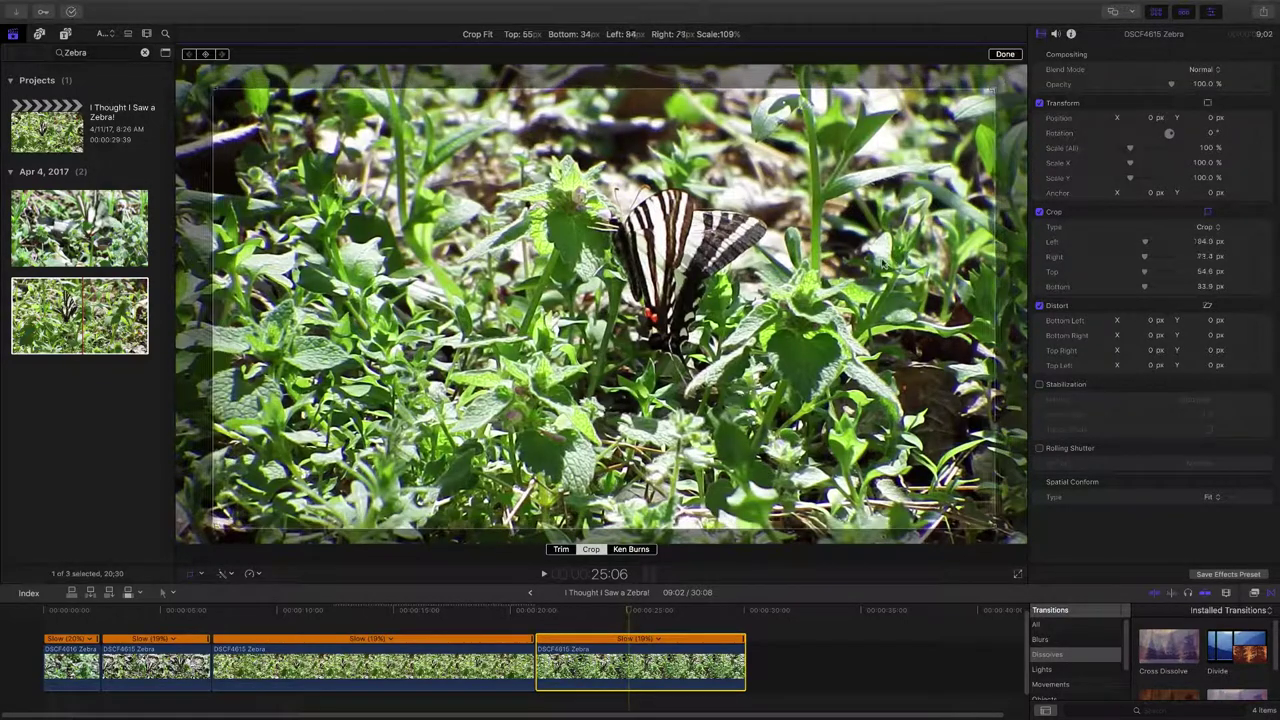
pyautogui.moveTo(888, 266); pyautogui.dragTo(884, 264)
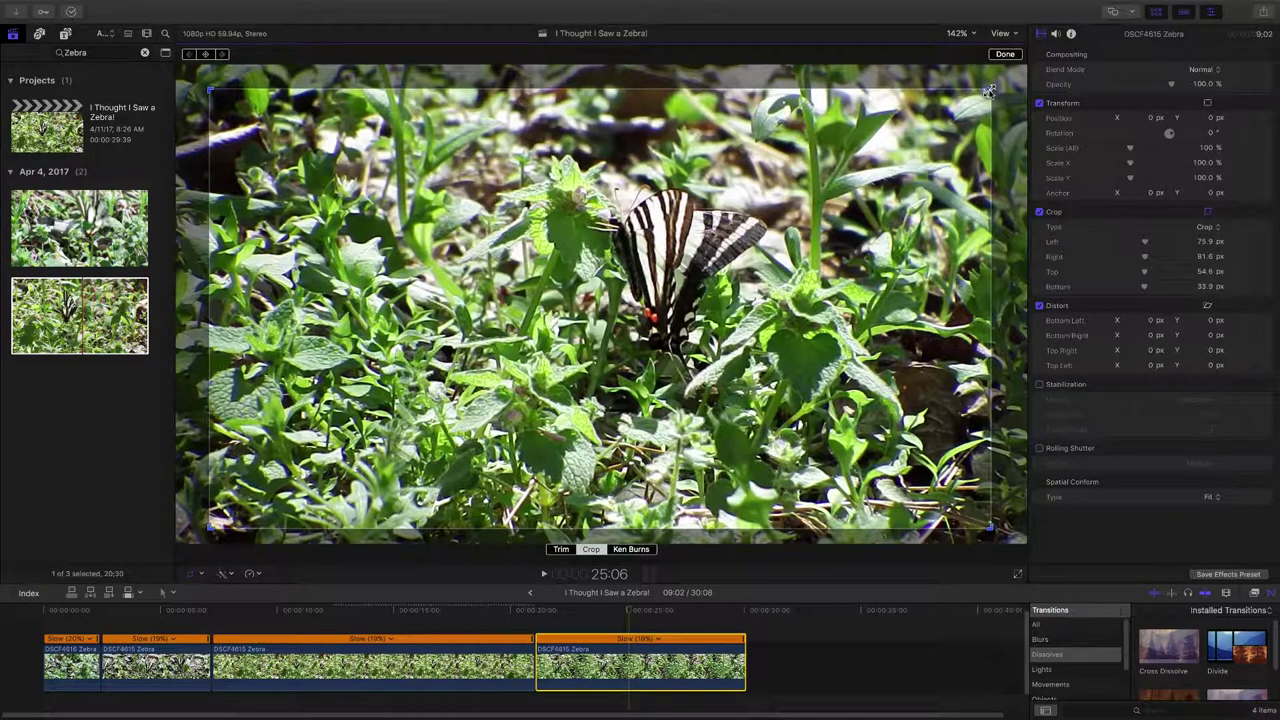
pyautogui.moveTo(988, 91); pyautogui.dragTo(946, 137)
pyautogui.moveTo(900, 308); pyautogui.dragTo(981, 287)
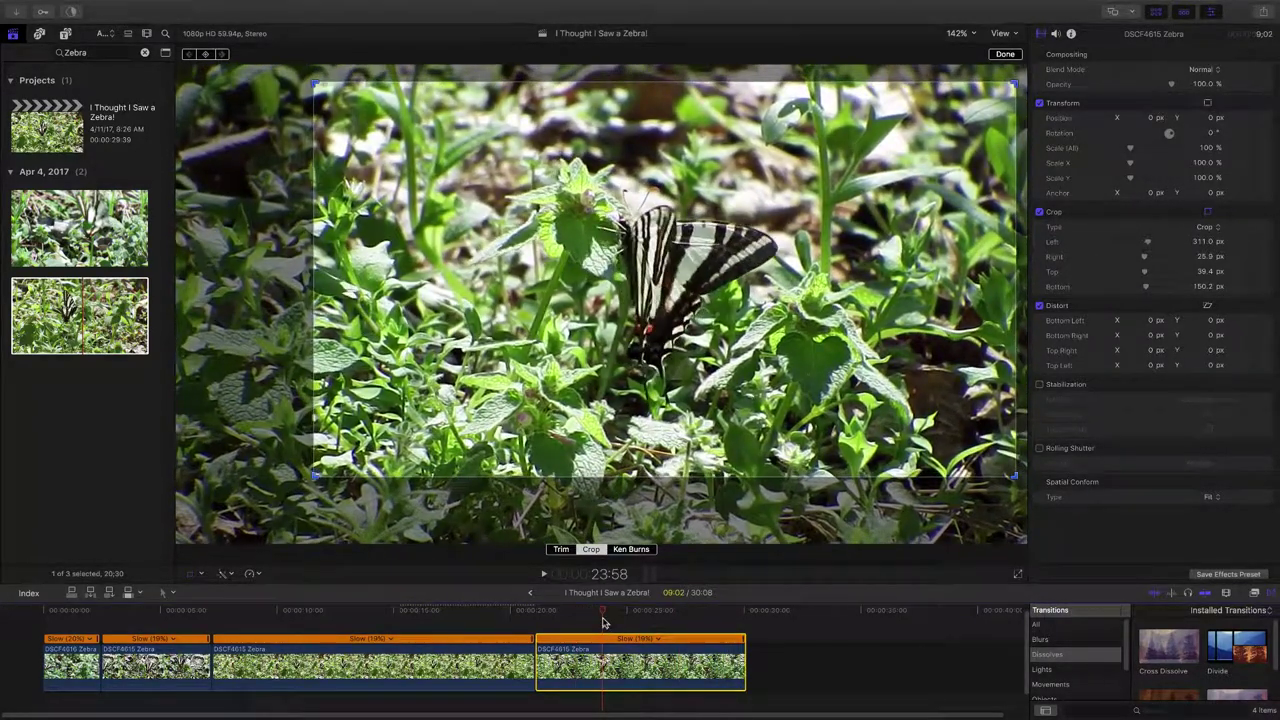
pyautogui.moveTo(611, 437); pyautogui.dragTo(608, 419)
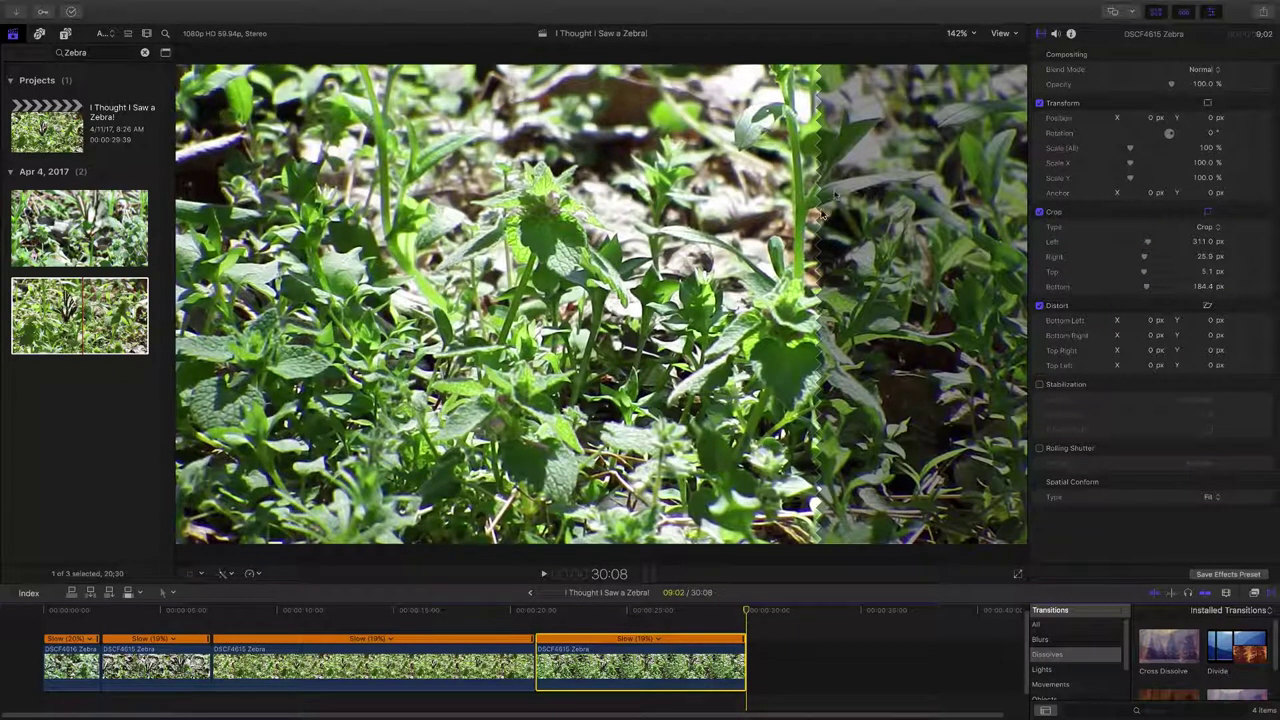
pyautogui.click(668, 636)
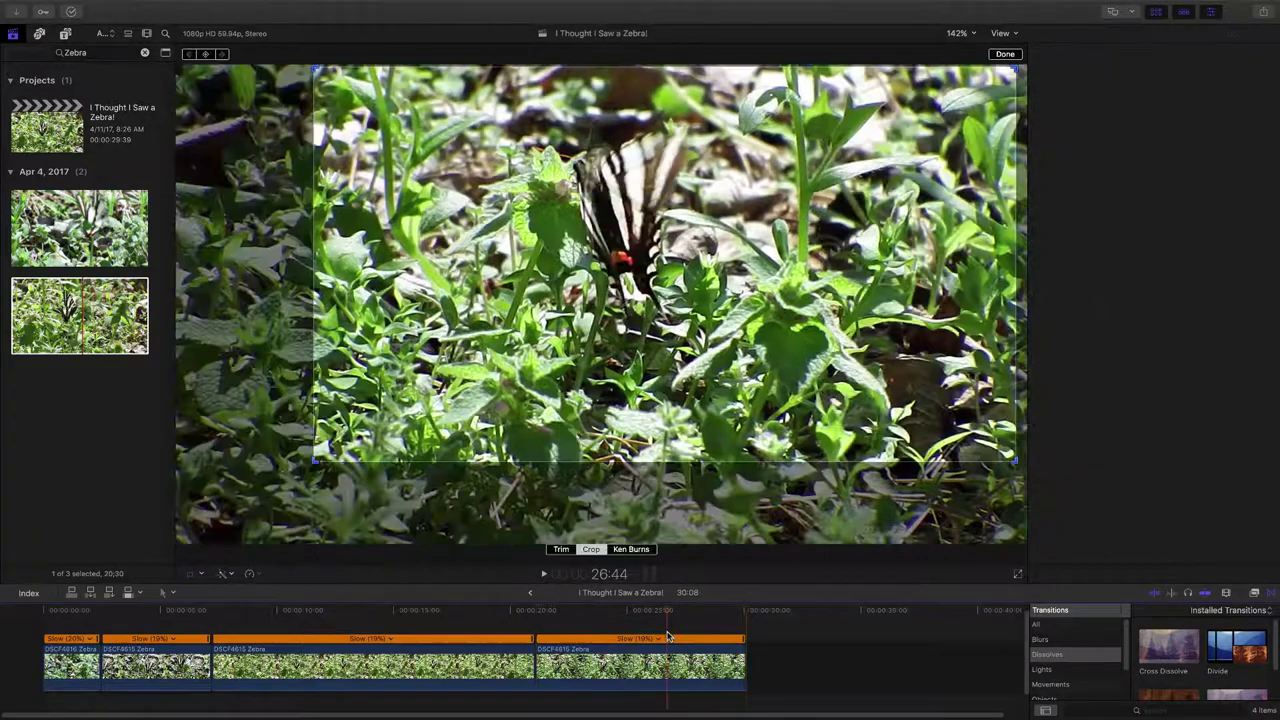
# Apply the fourth clip's crop and play the 30:08 project from the beginning
pyautogui.click(1002, 55)
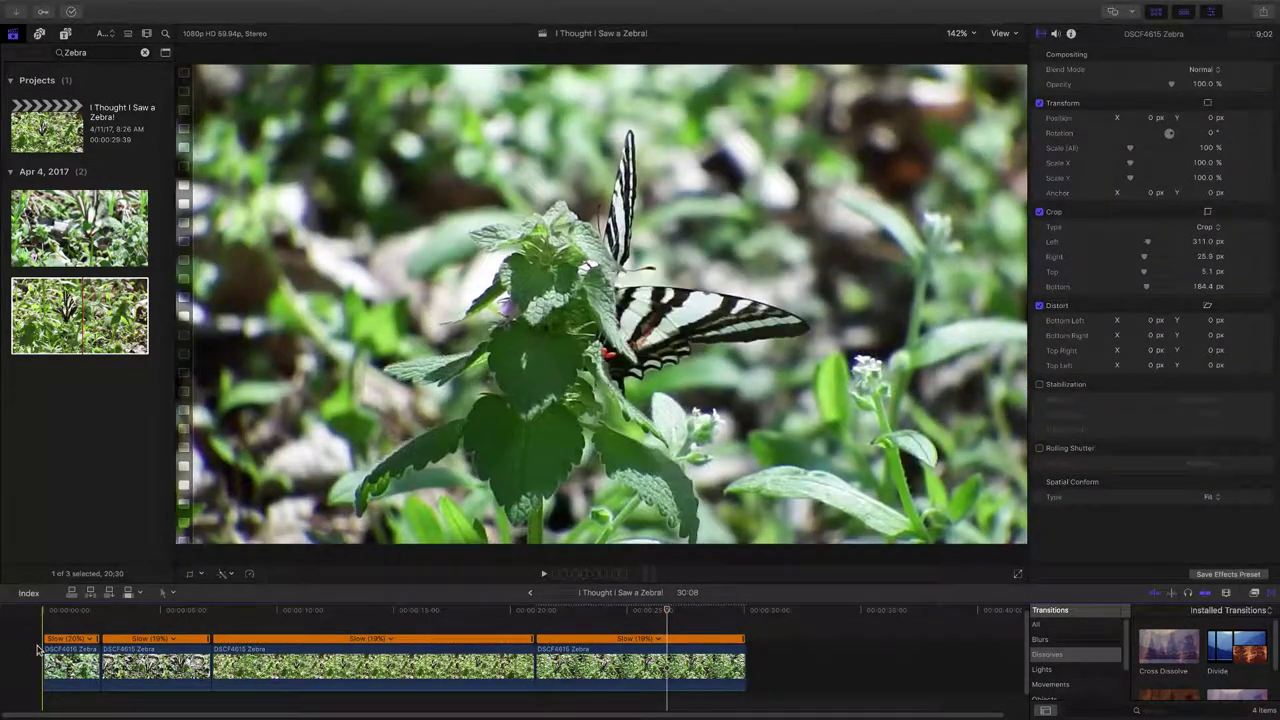
pyautogui.press('space')
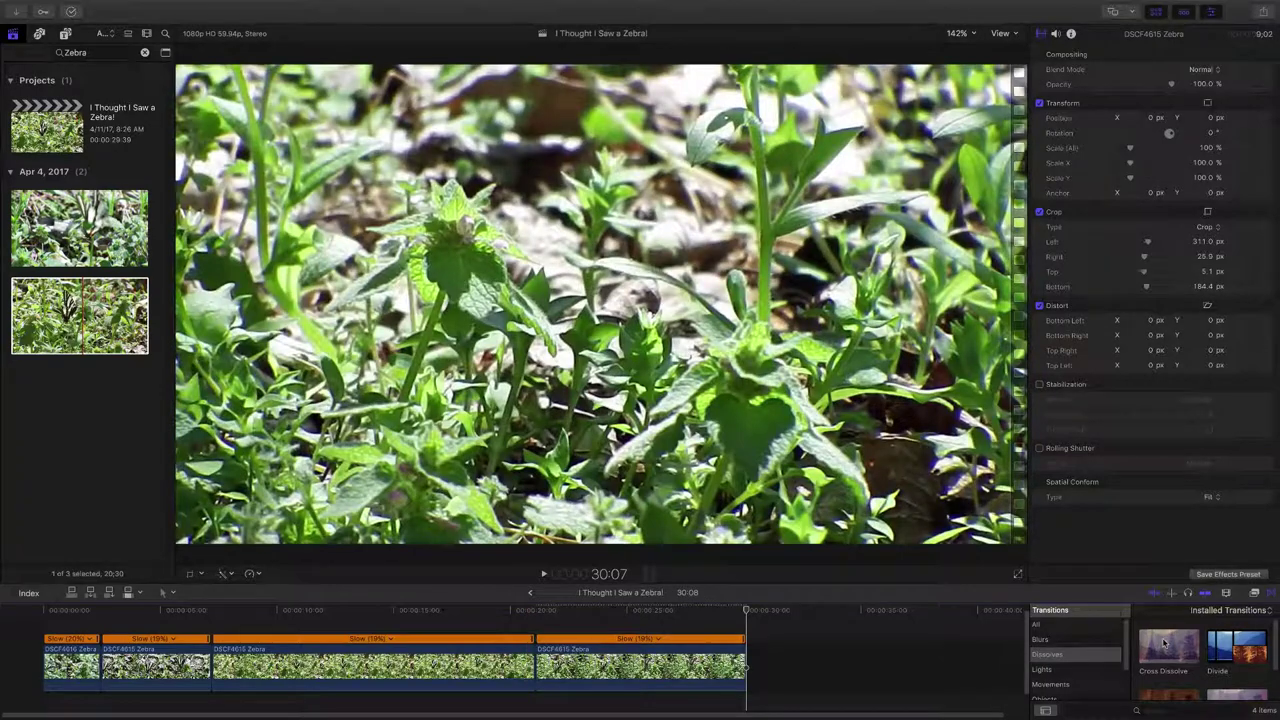
# Place 1:00 Cross Dissolves at all three edit points between the four Zebra clips, then play them
pyautogui.click(1163, 641)
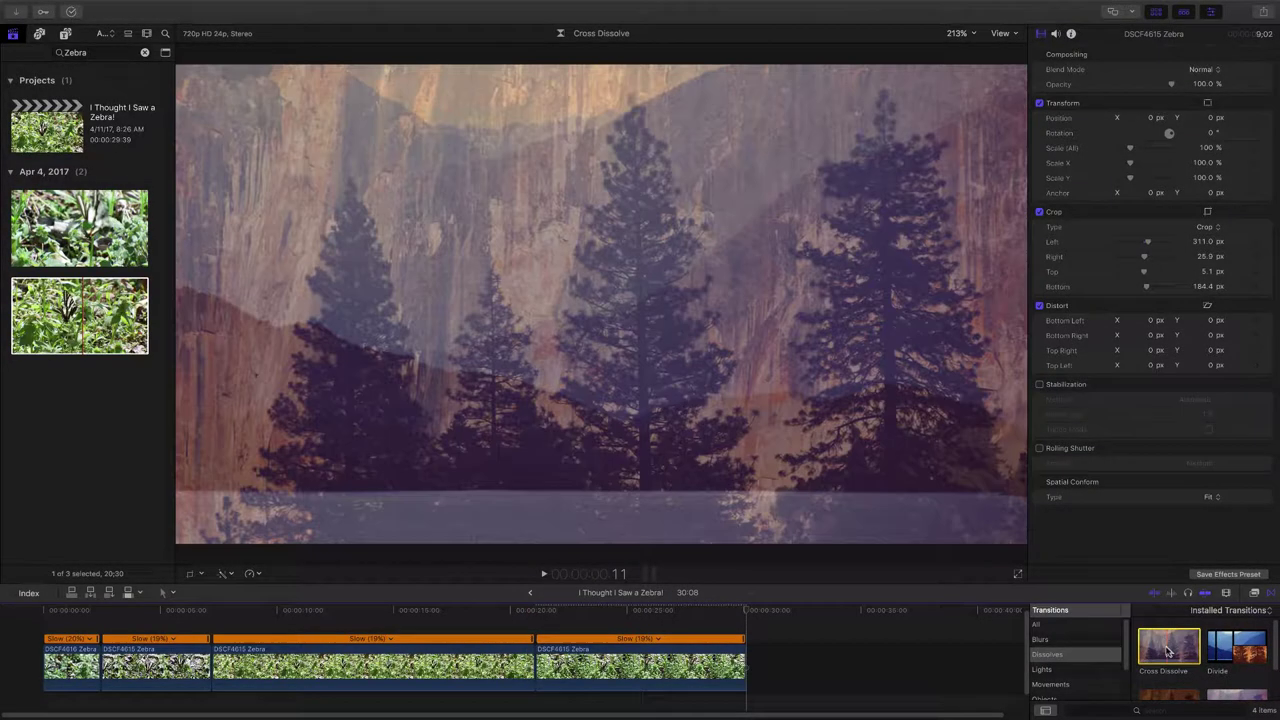
pyautogui.moveTo(1166, 648); pyautogui.dragTo(100, 665)
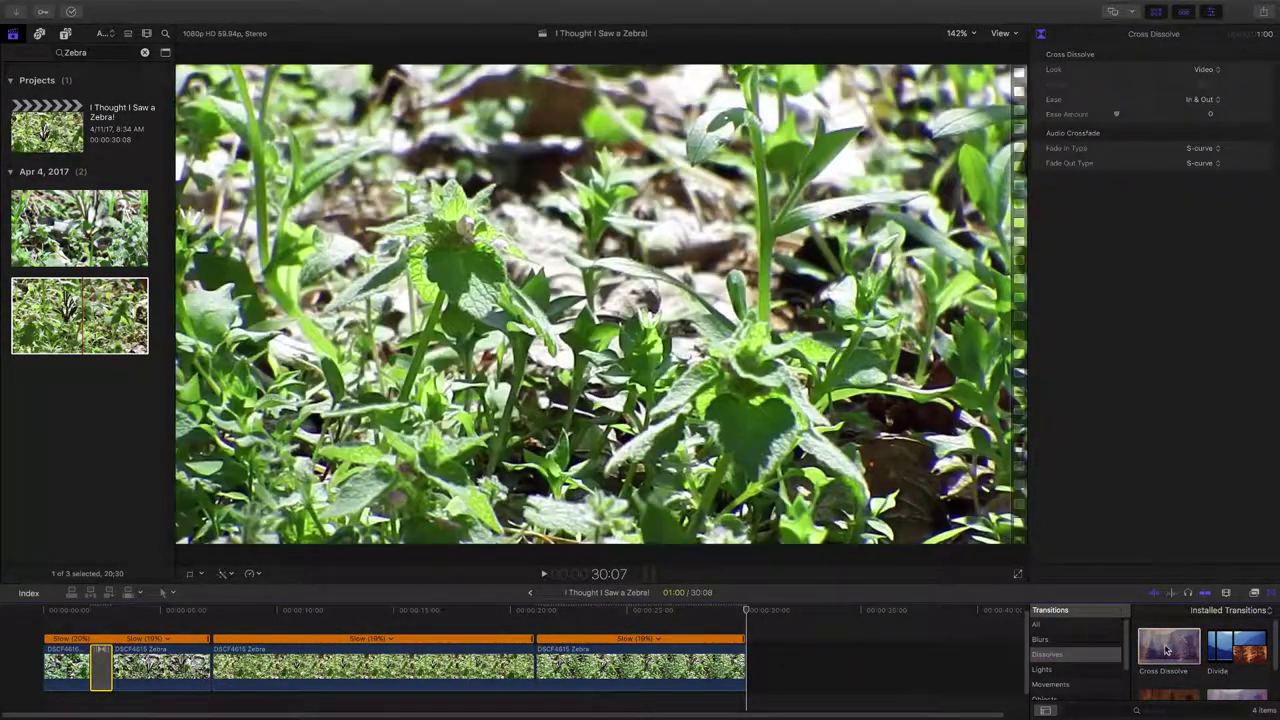
pyautogui.moveTo(1165, 650); pyautogui.dragTo(238, 662)
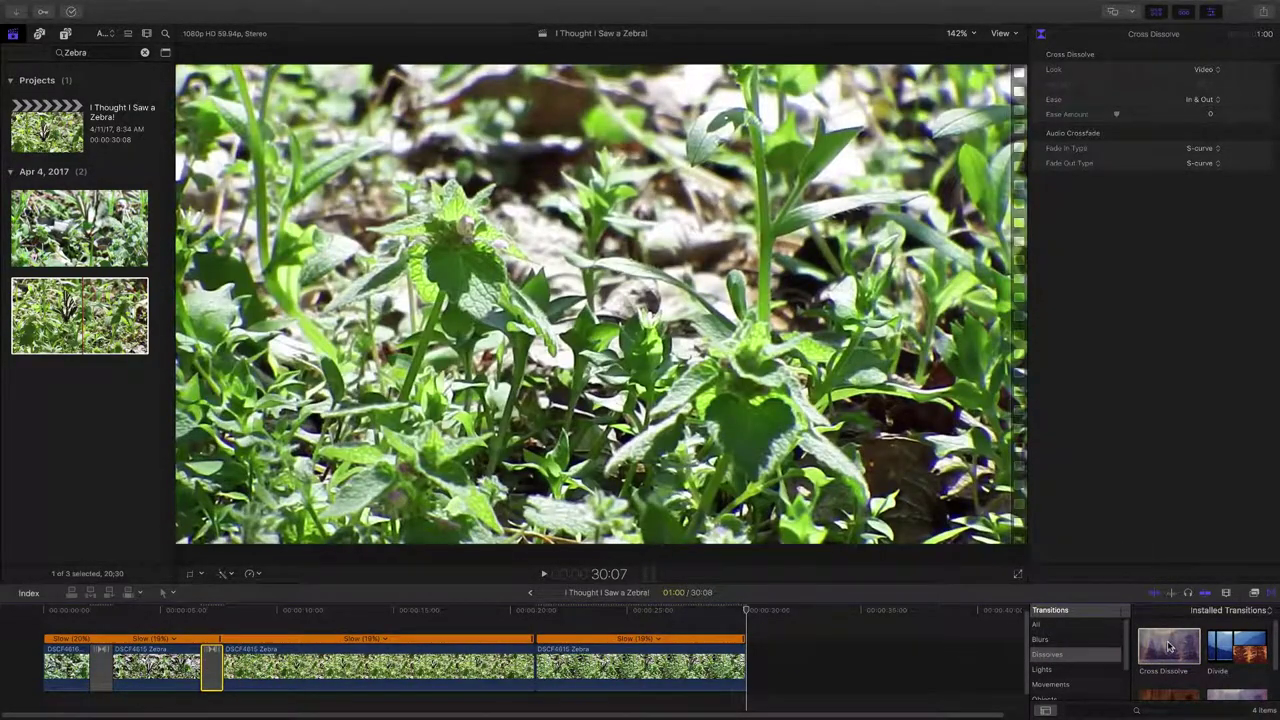
pyautogui.moveTo(1168, 648); pyautogui.dragTo(557, 680)
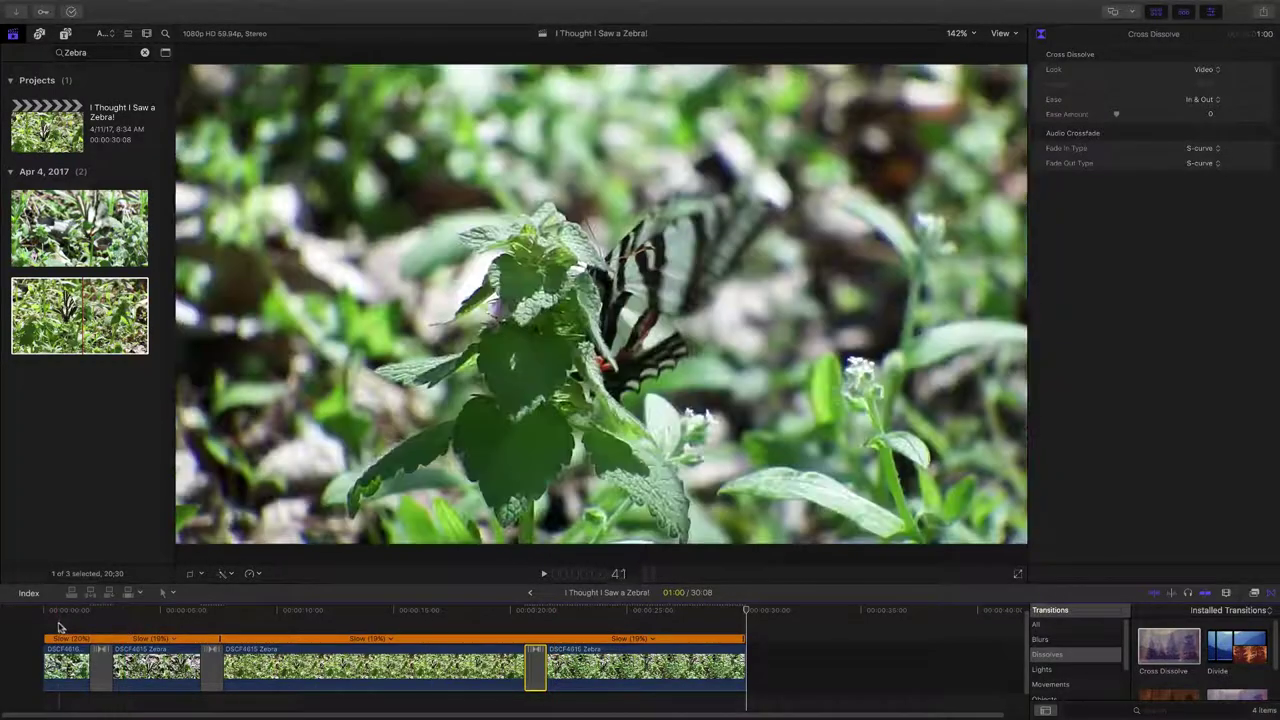
pyautogui.press('space')
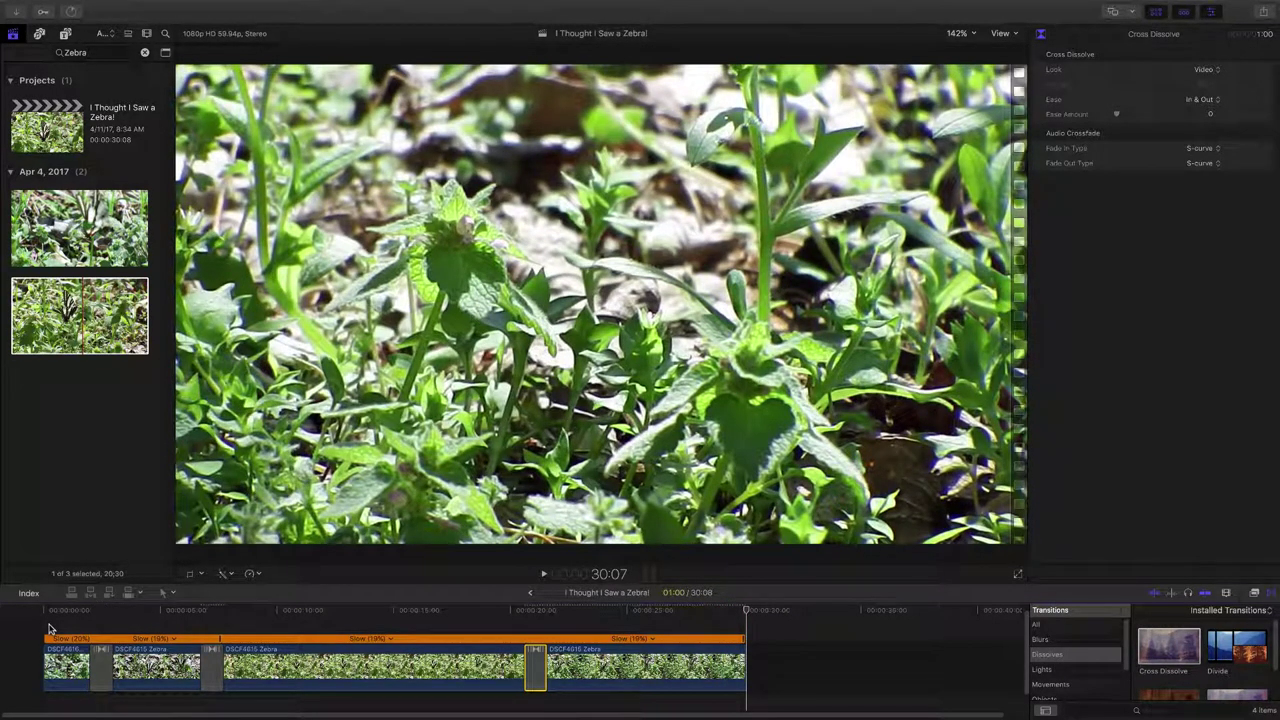
# Add a 1:00 Cross Dissolve to the end of the last Zebra clip and preview the fade-out
pyautogui.moveTo(48, 627); pyautogui.dragTo(530, 633)
pyautogui.click(603, 387)
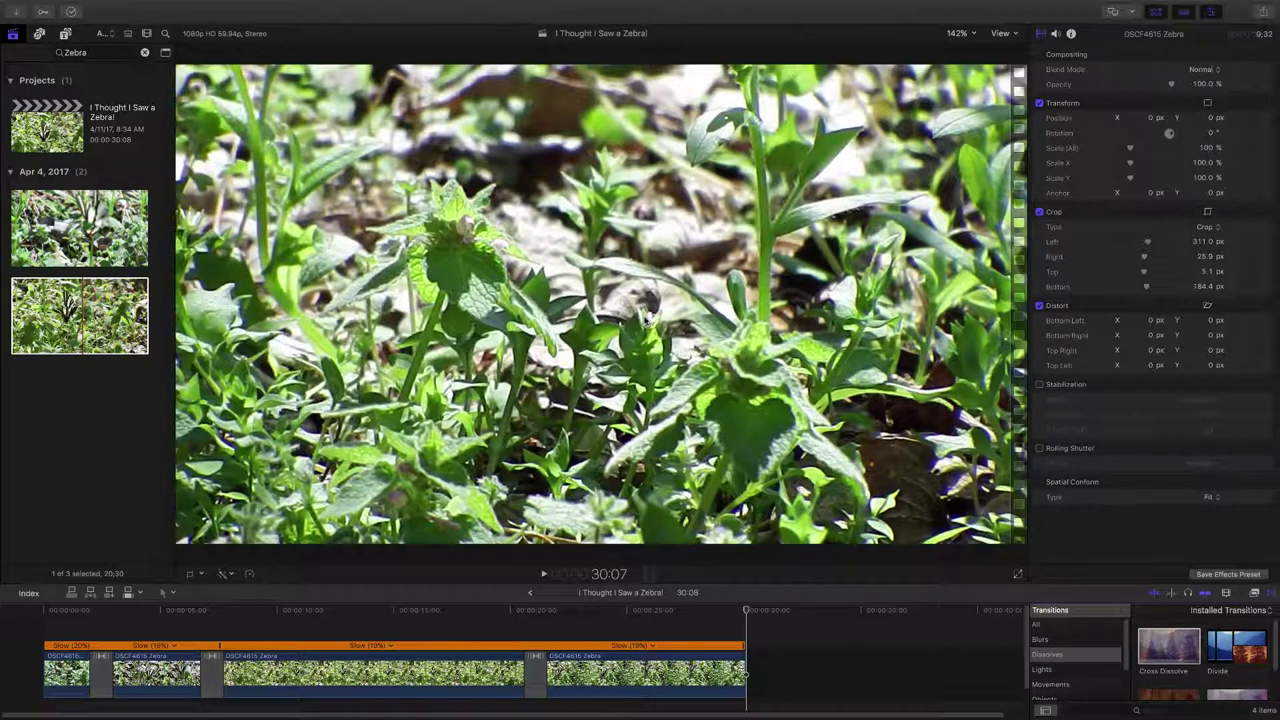
pyautogui.moveTo(1181, 651); pyautogui.dragTo(739, 680)
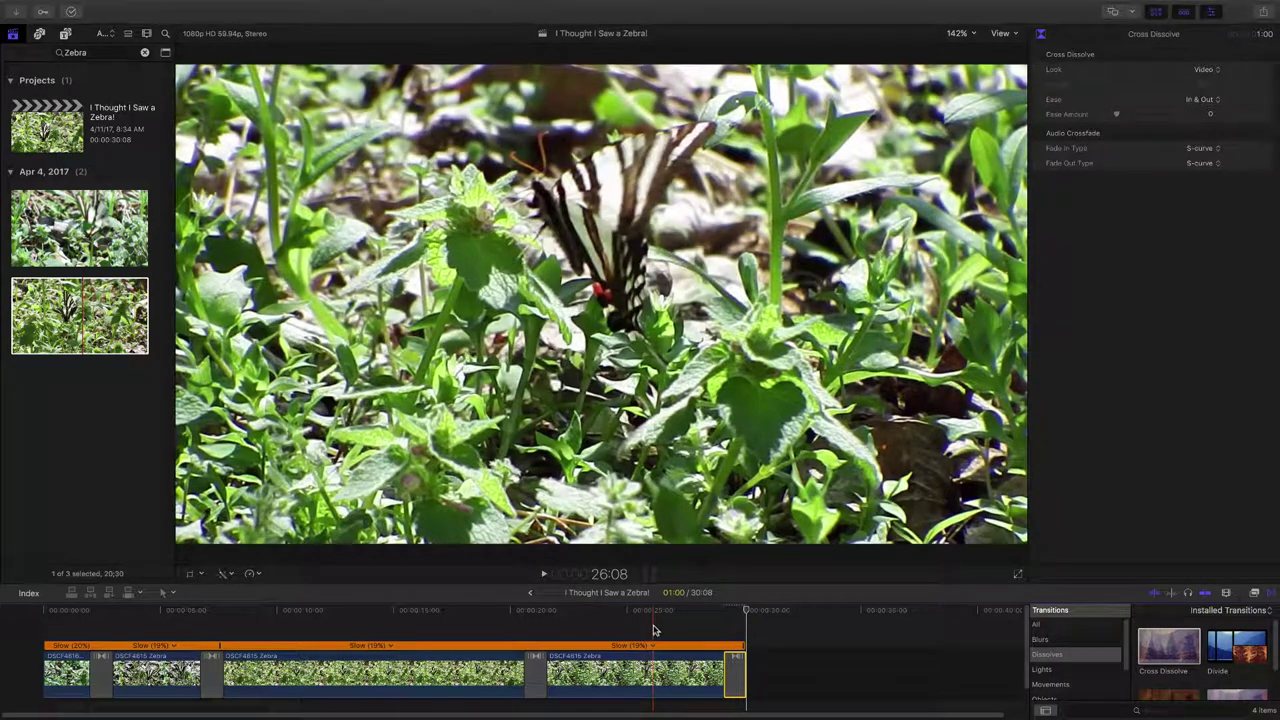
pyautogui.press('space')
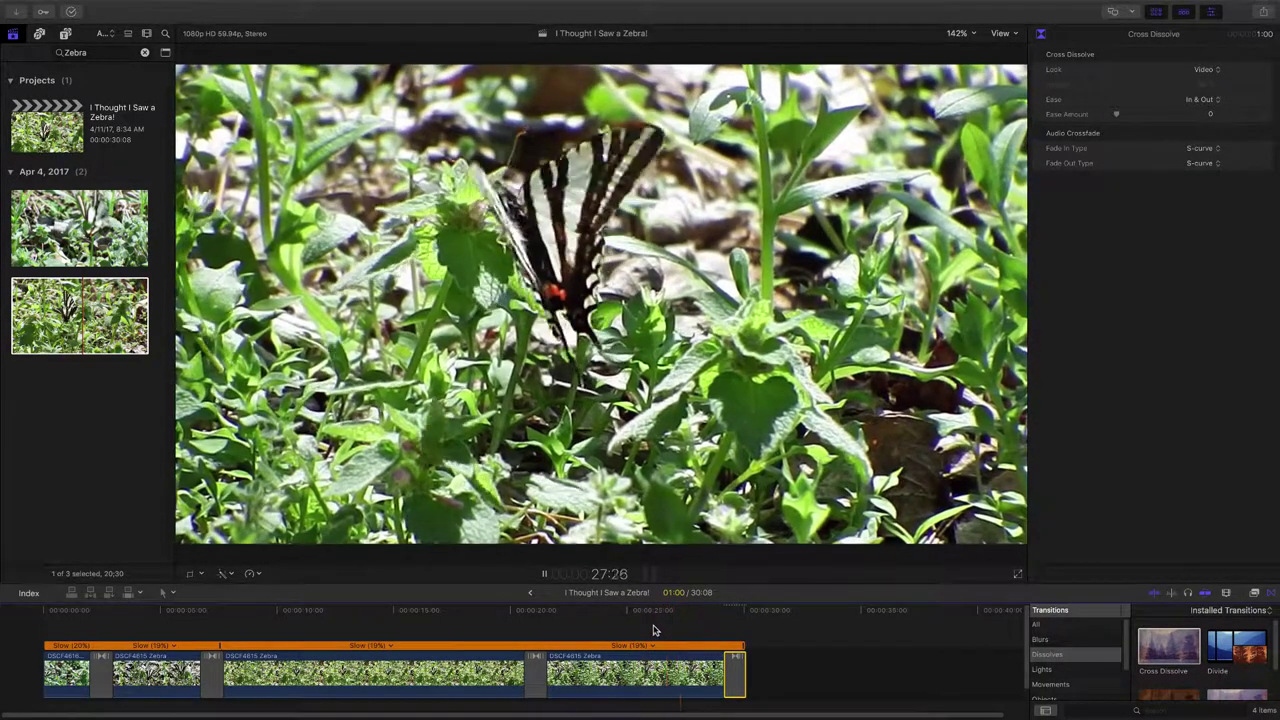